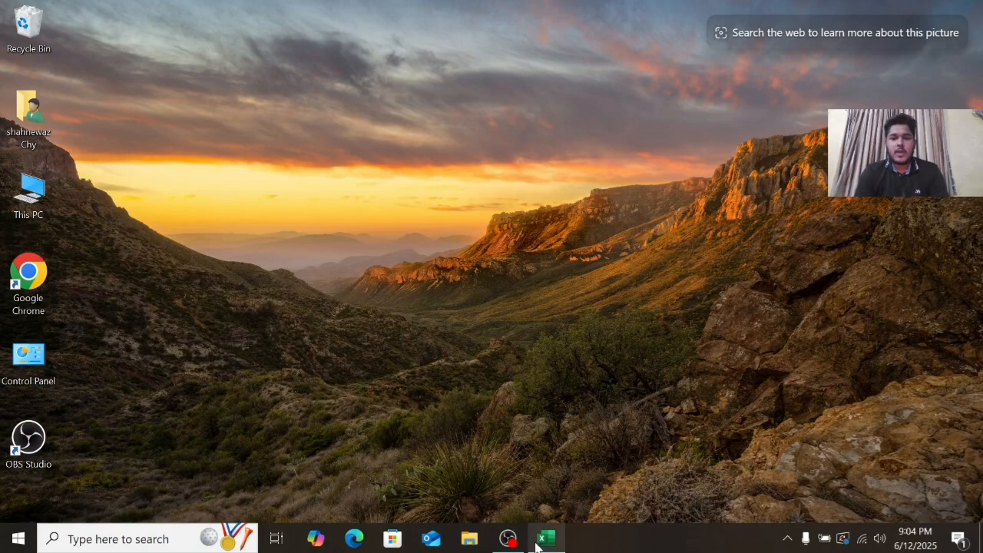
# Step: Switch to the open Excel workbook "1 class Basic _ 1"
pyautogui.moveTo(542, 542)
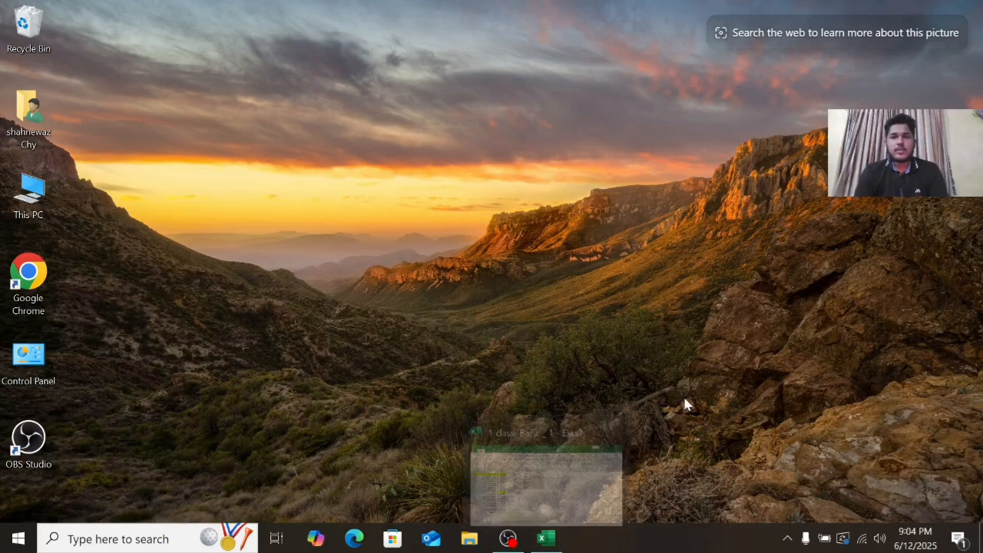
pyautogui.click(560, 539)
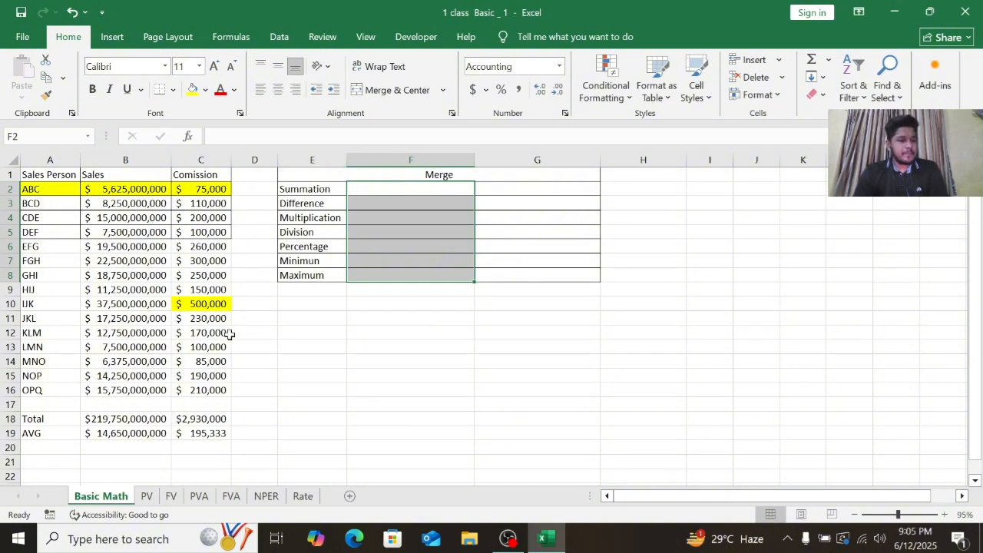
# Step: Enter the formula =SUM(B2:B3) in Summation cell F2 to add the first two sales amounts
pyautogui.click(366, 189)
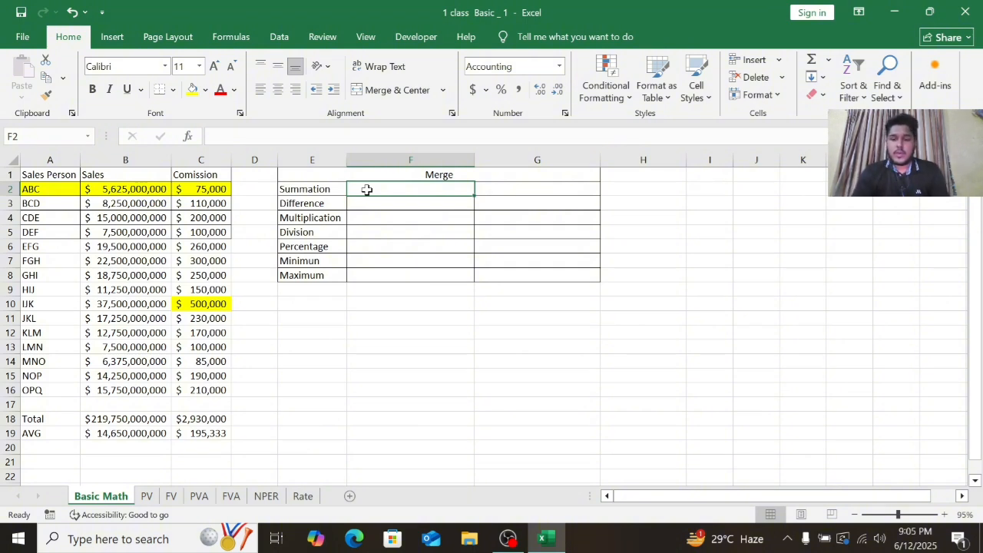
pyautogui.write('=')
pyautogui.click(368, 189)
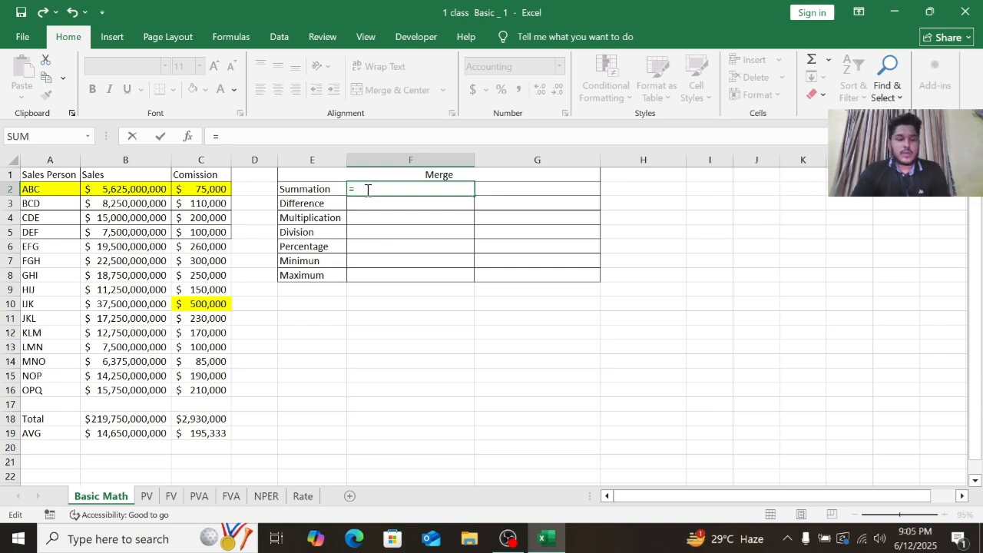
pyautogui.write('su')
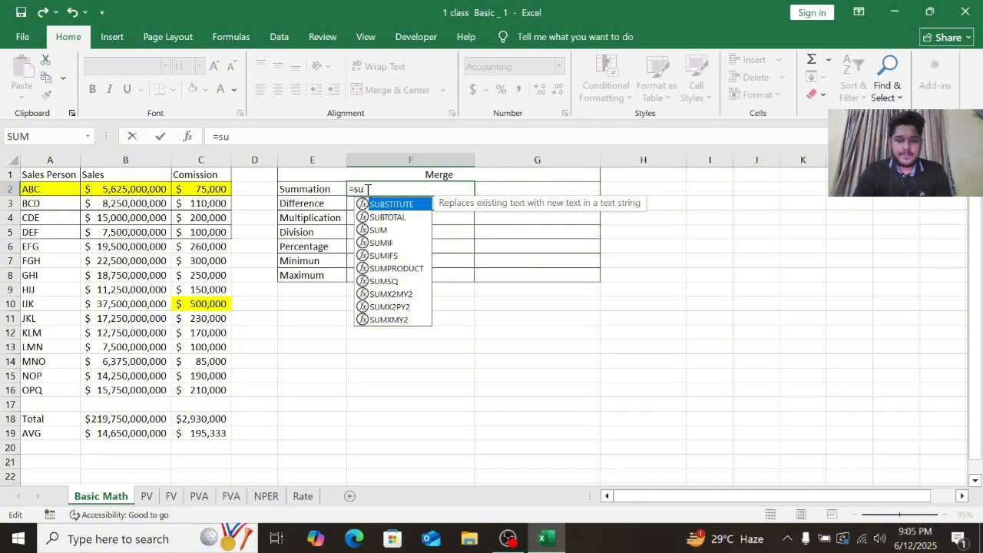
pyautogui.write('m')
pyautogui.doubleClick(391, 205)
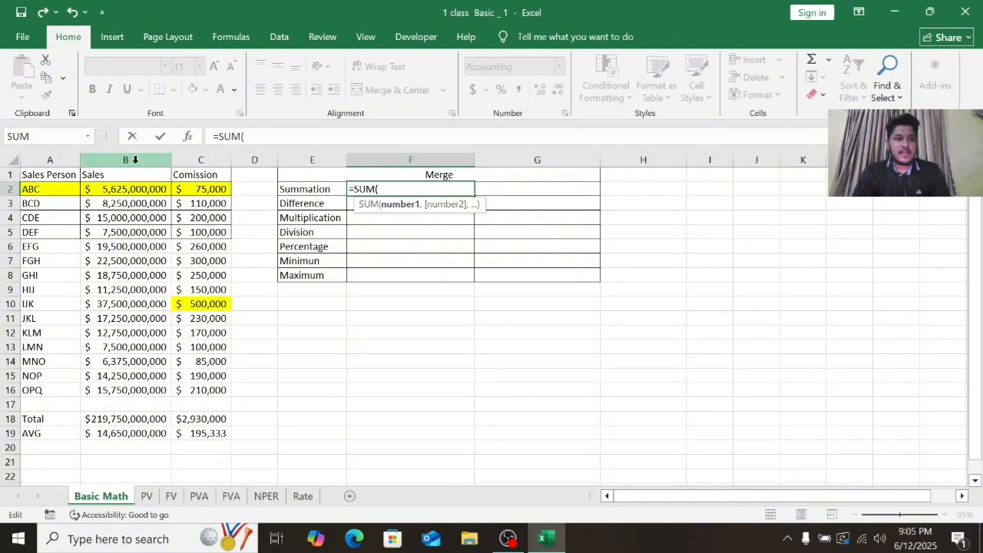
pyautogui.click(124, 190)
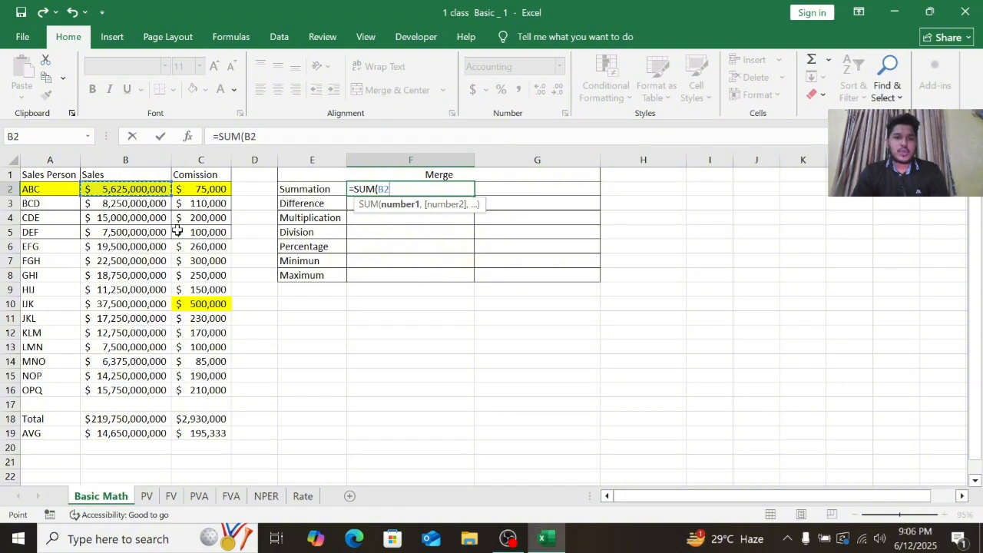
pyautogui.press('BackSpace')
pyautogui.press('BackSpace')
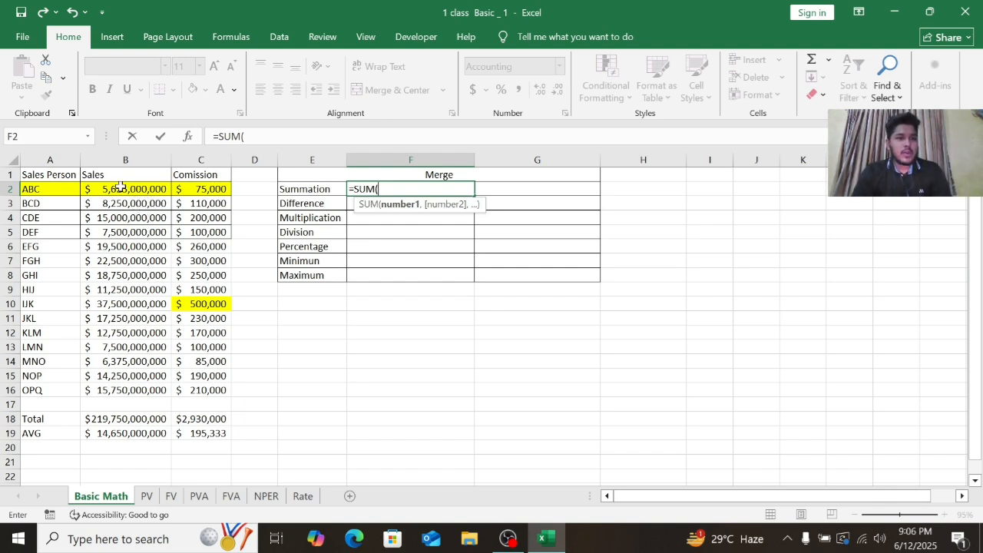
pyautogui.moveTo(120, 187); pyautogui.dragTo(122, 202)
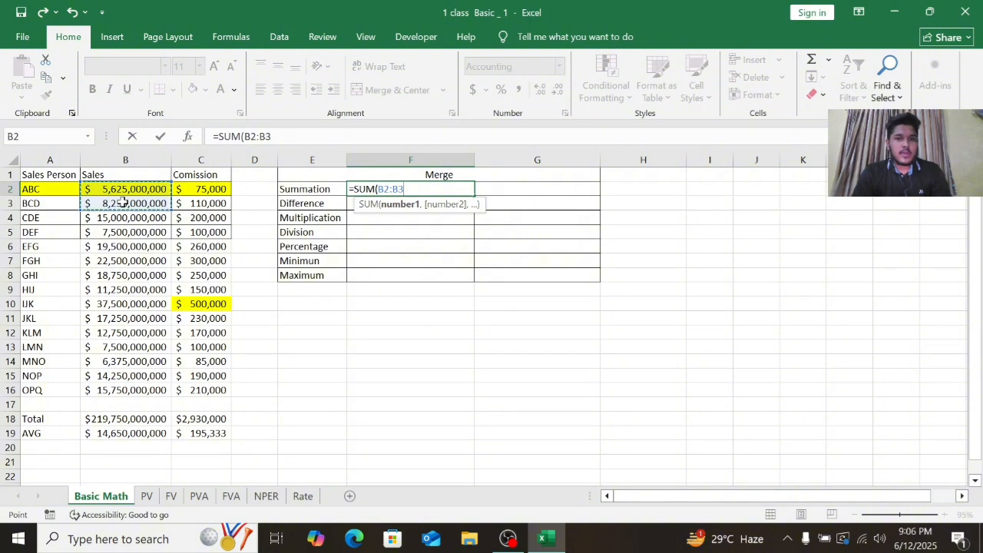
pyautogui.write(')')
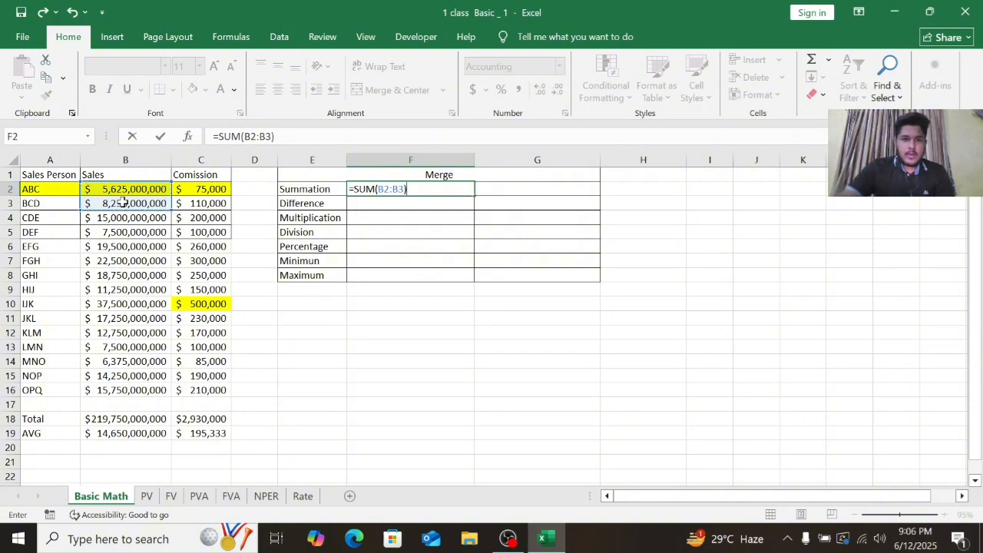
pyautogui.press('Return')
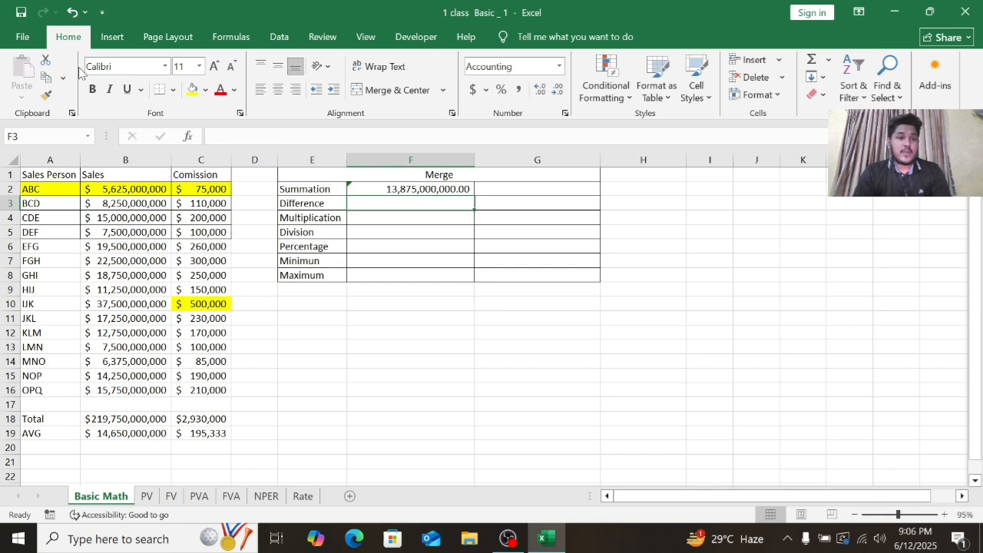
# Step: Review the SUM formula in Summation cell F2 and clear the cell
pyautogui.click(428, 189)
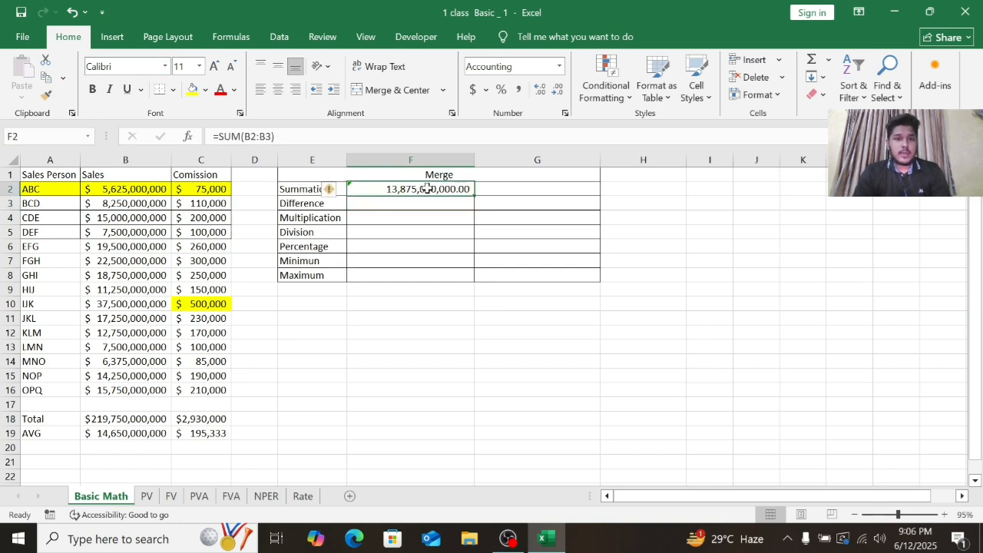
pyautogui.doubleClick(428, 189)
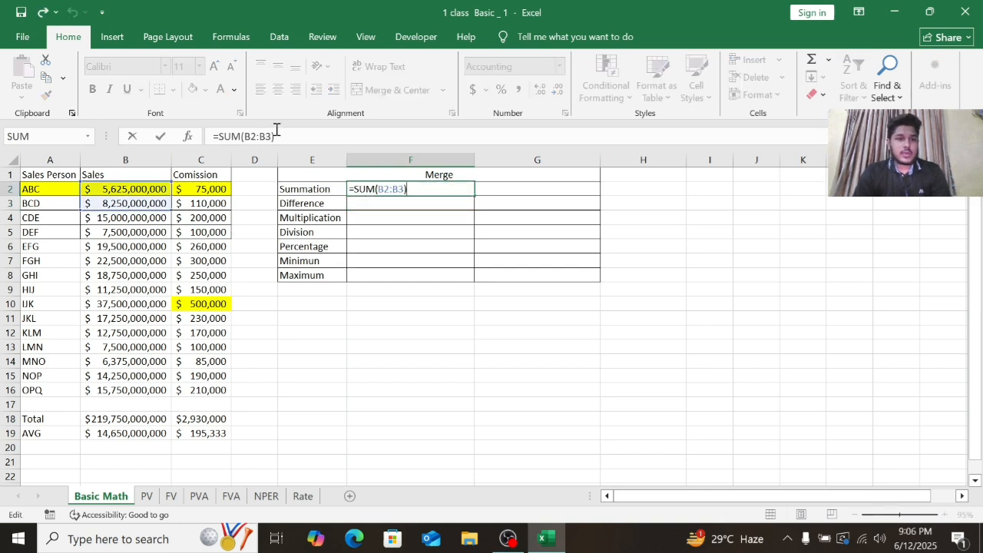
pyautogui.click(100, 189)
pyautogui.moveTo(100, 189); pyautogui.dragTo(159, 386)
pyautogui.doubleClick(444, 192)
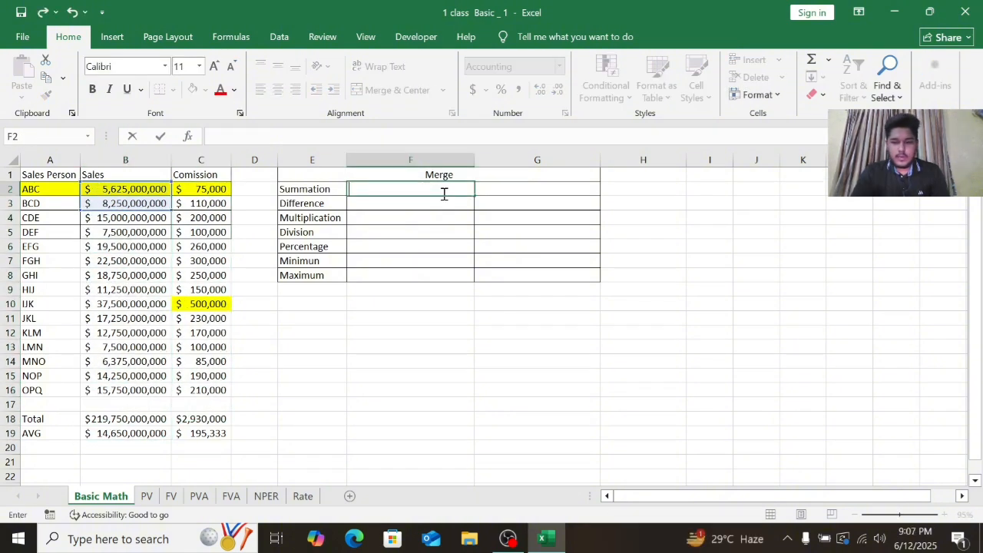
pyautogui.click(510, 349)
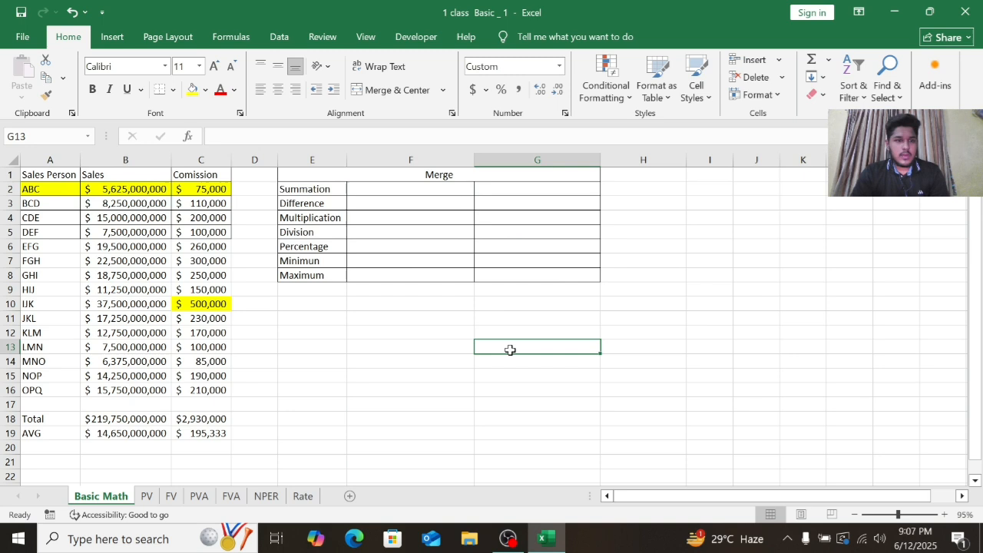
# Step: Total the whole Sales column in Summation cell F2 with the formula =SUM(B2:B16)
pyautogui.click(441, 187)
pyautogui.write('=')
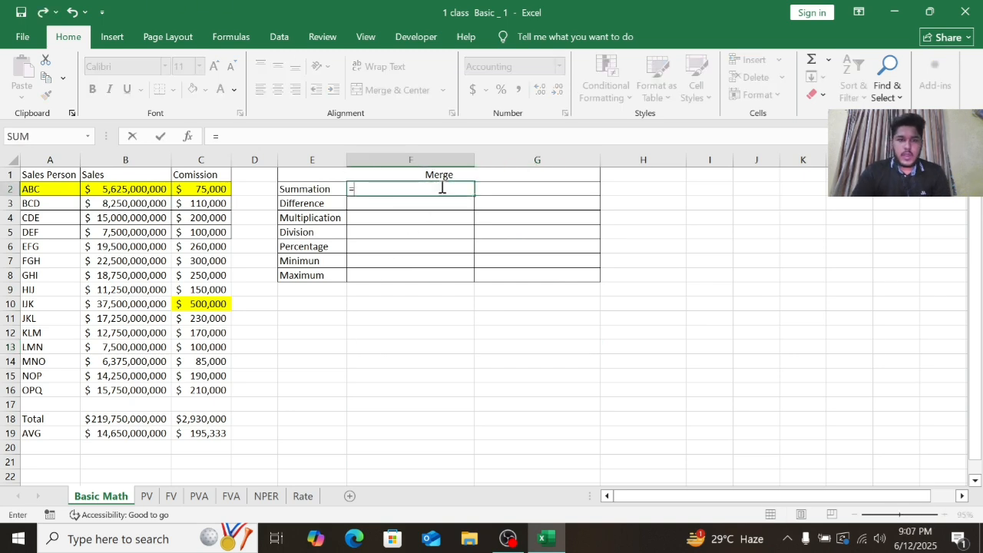
pyautogui.write('sum')
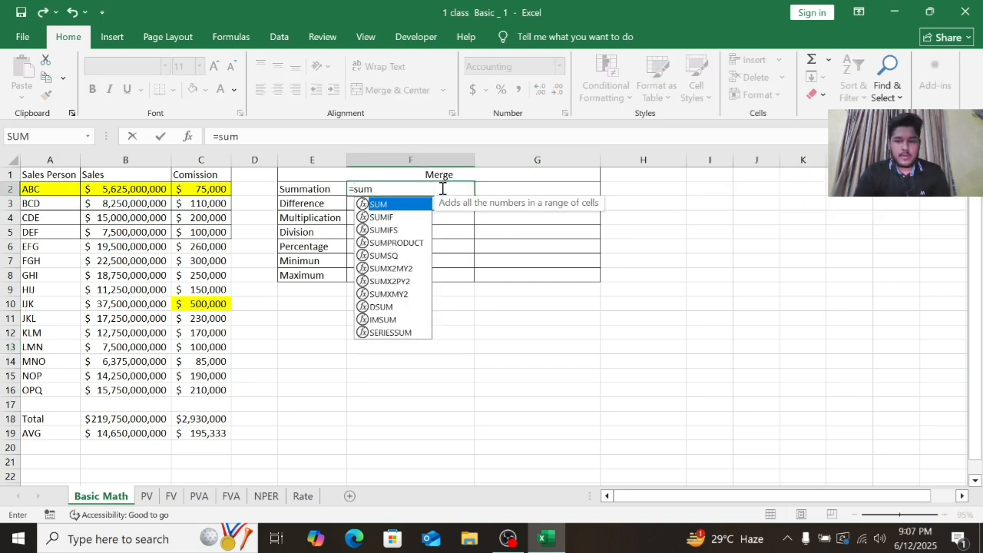
pyautogui.doubleClick(423, 205)
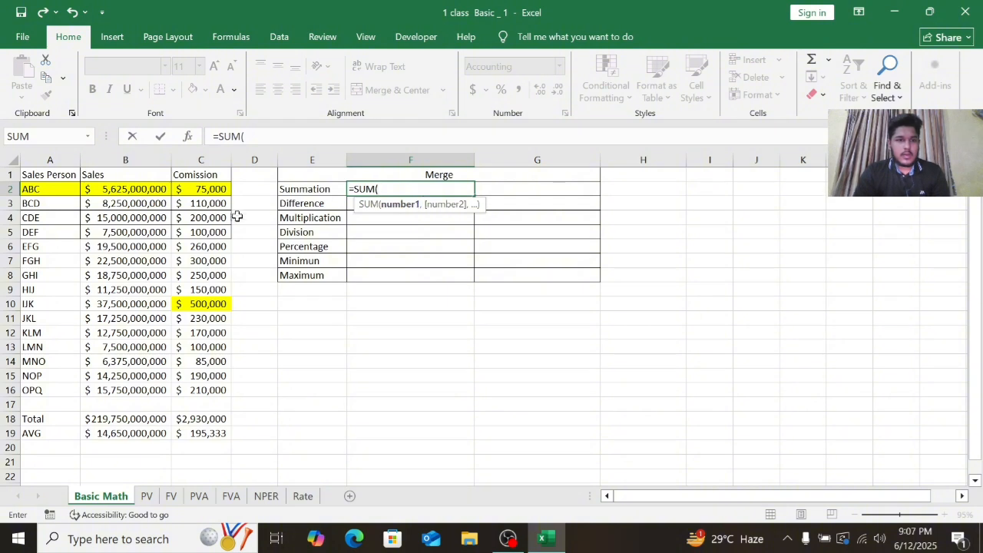
pyautogui.click(124, 189)
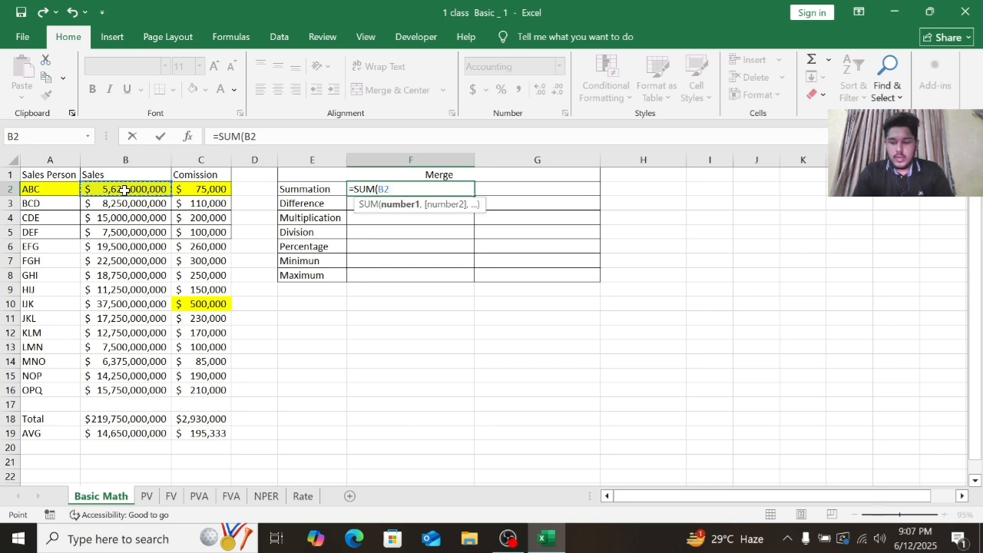
pyautogui.hotkey('ctrl', 'shift', 'Down')
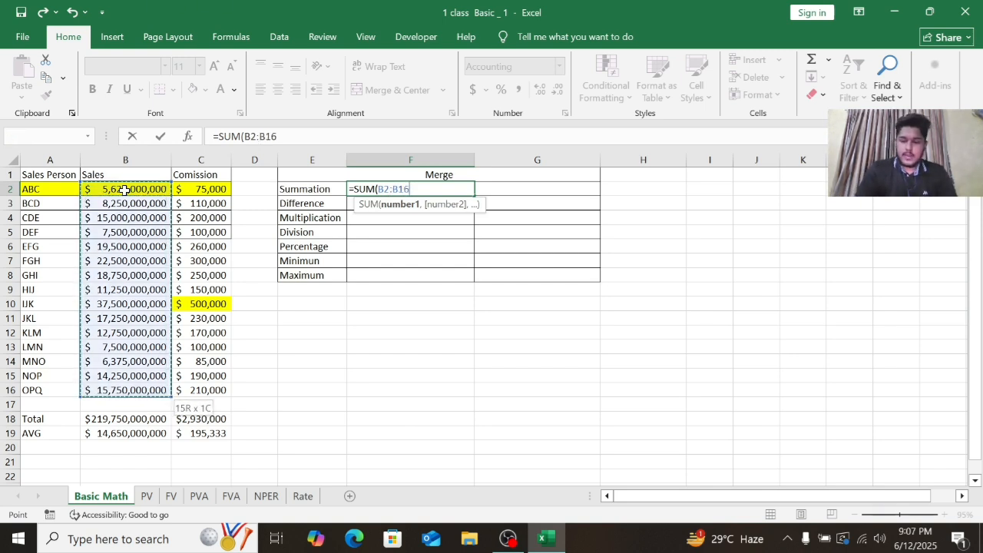
pyautogui.write(')')
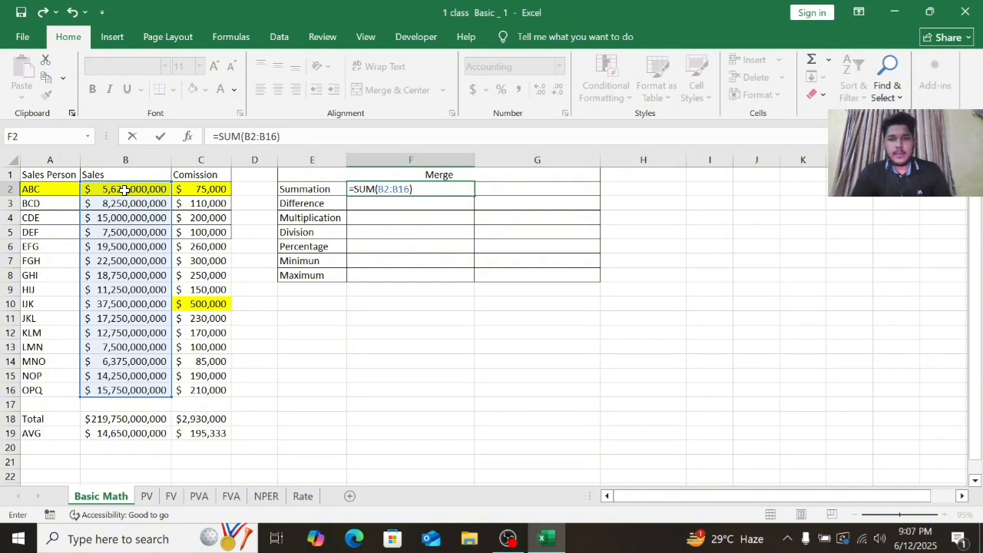
pyautogui.press('Return')
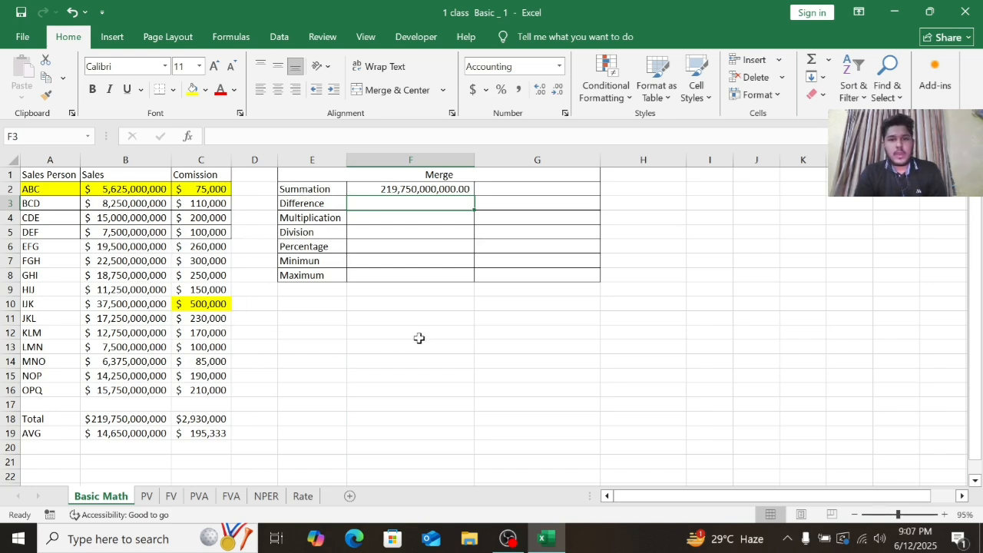
# Step: Add selected sales and commission amounts in Summation cell G2 with the formula =SUM(B2+C4+B9+C13)
pyautogui.click(529, 189)
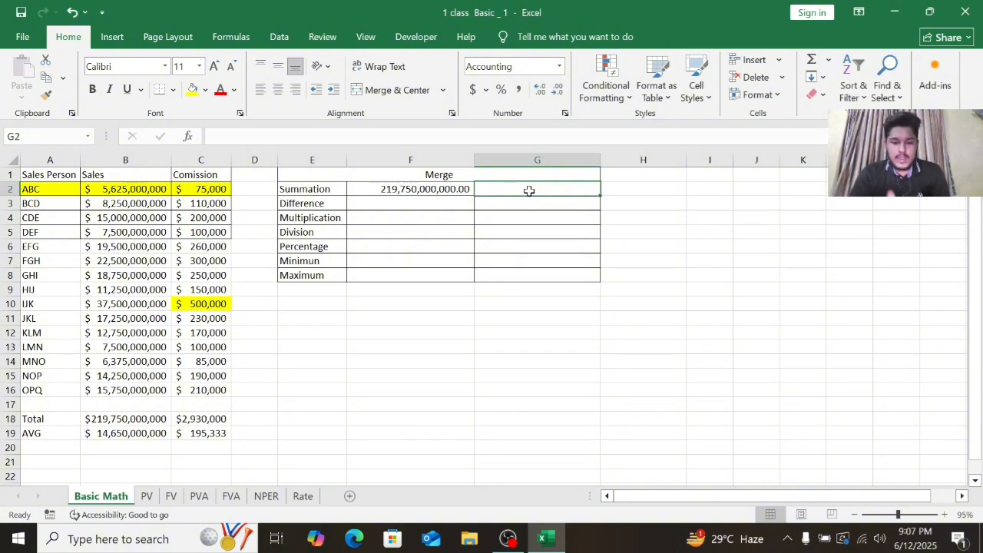
pyautogui.write('=sum')
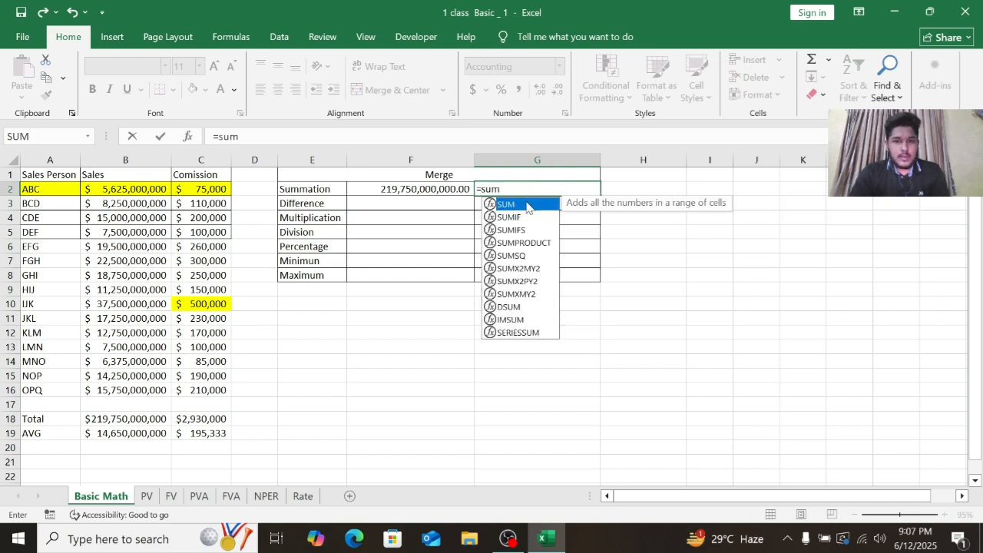
pyautogui.doubleClick(526, 205)
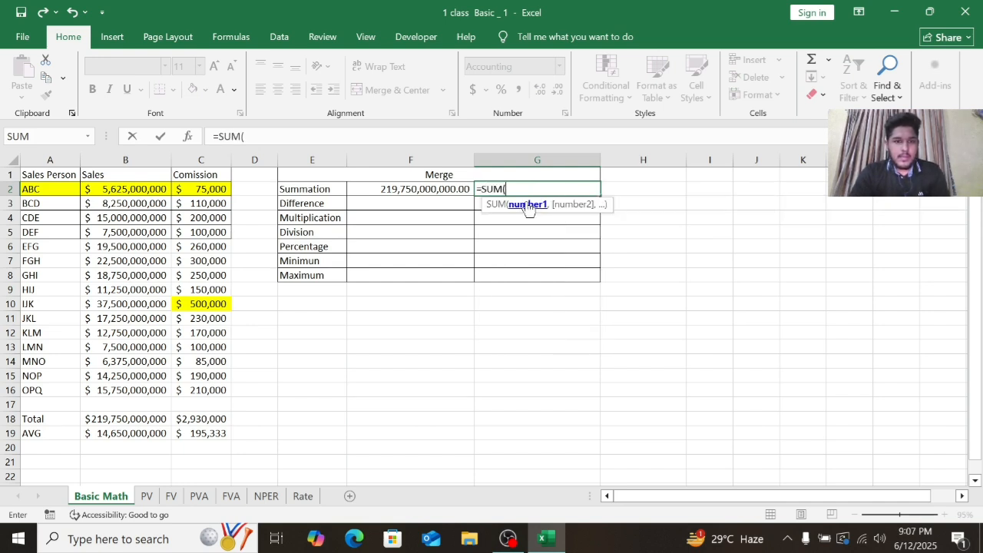
pyautogui.click(152, 192)
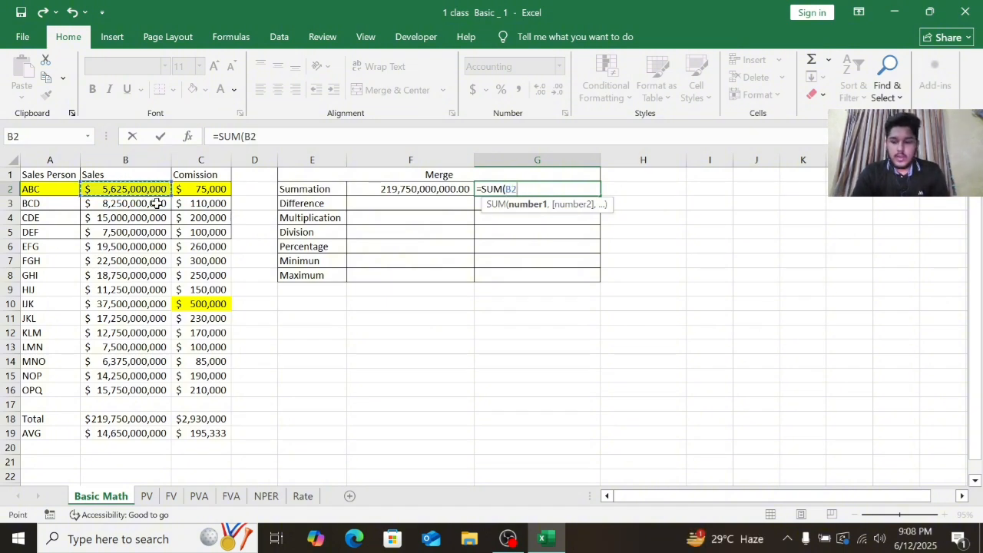
pyautogui.write('+')
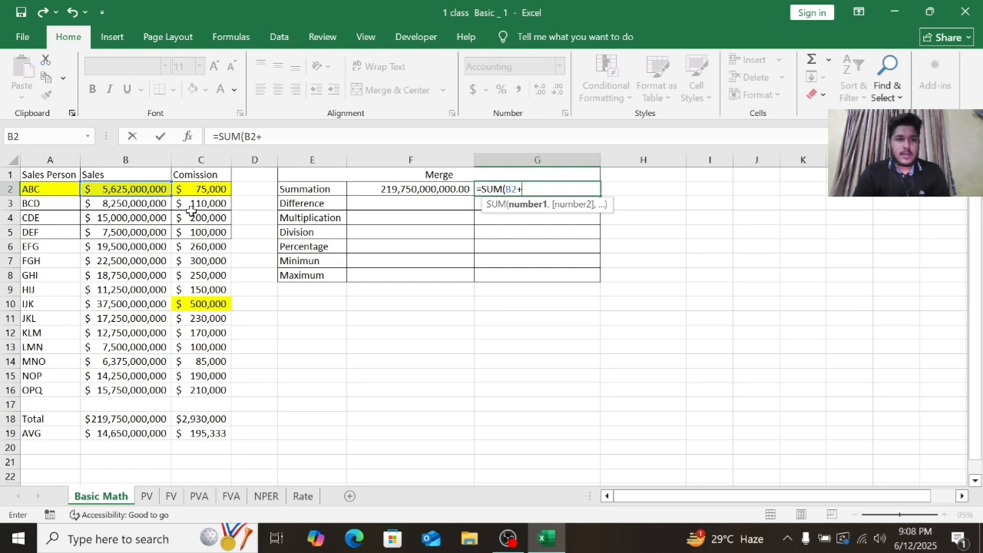
pyautogui.click(193, 217)
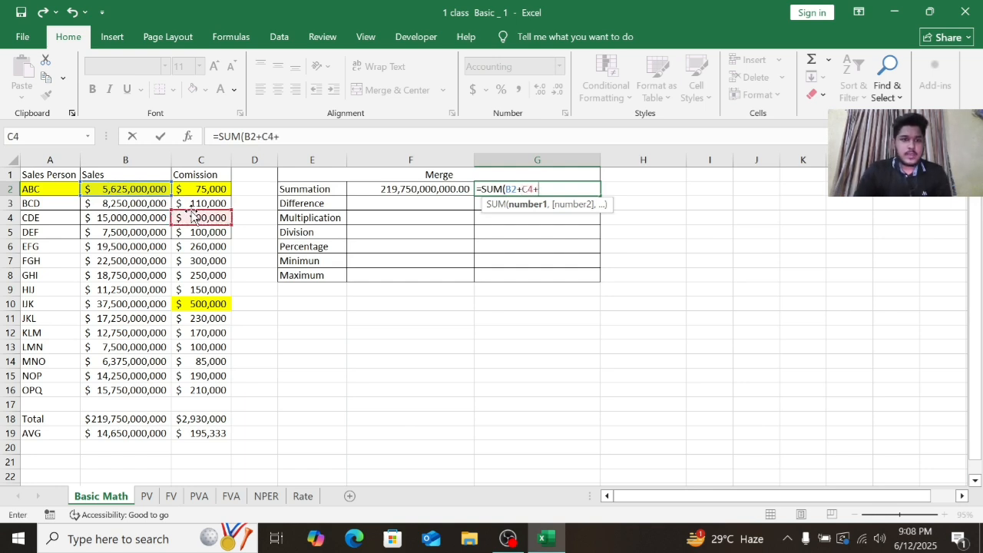
pyautogui.write('+')
pyautogui.click(165, 290)
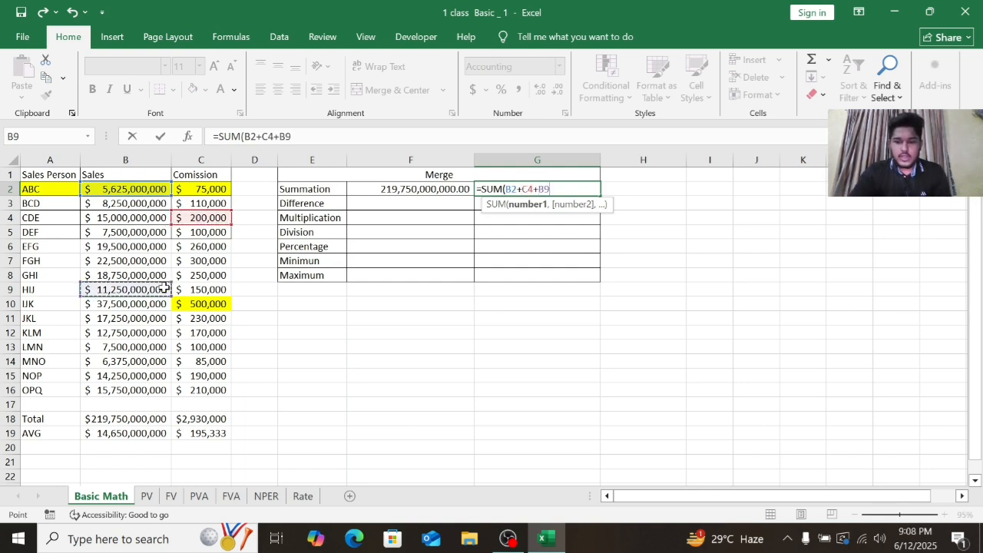
pyautogui.write('+')
pyautogui.click(209, 345)
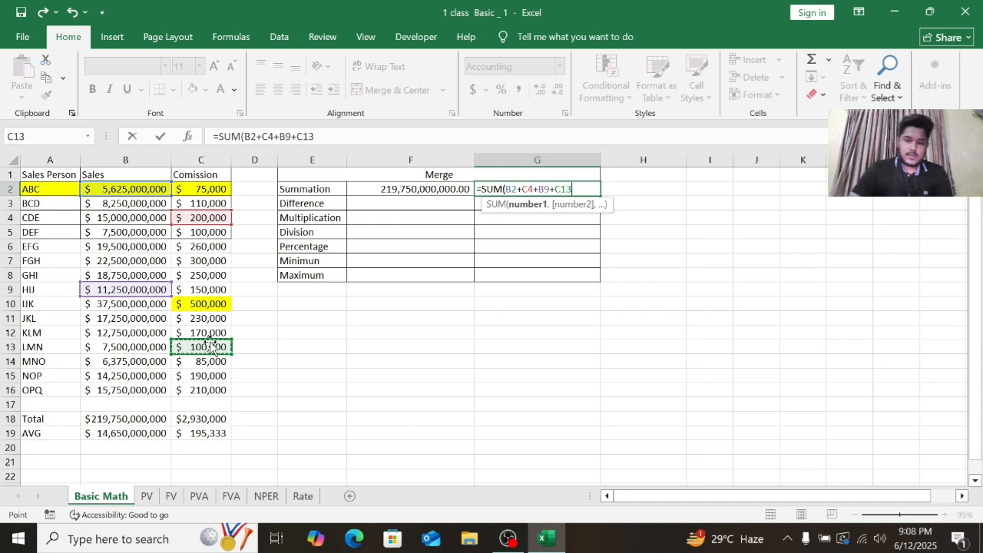
pyautogui.write(')')
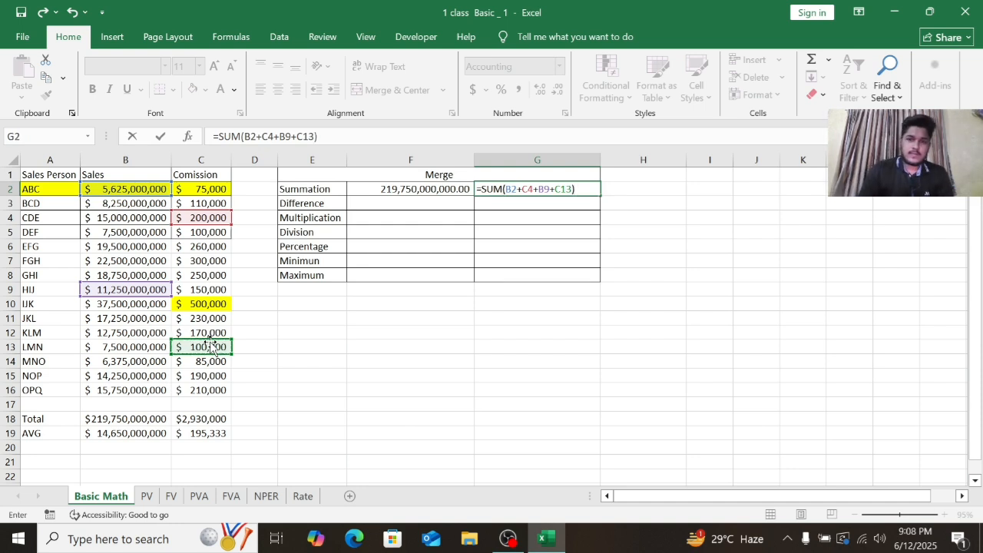
pyautogui.press('Return')
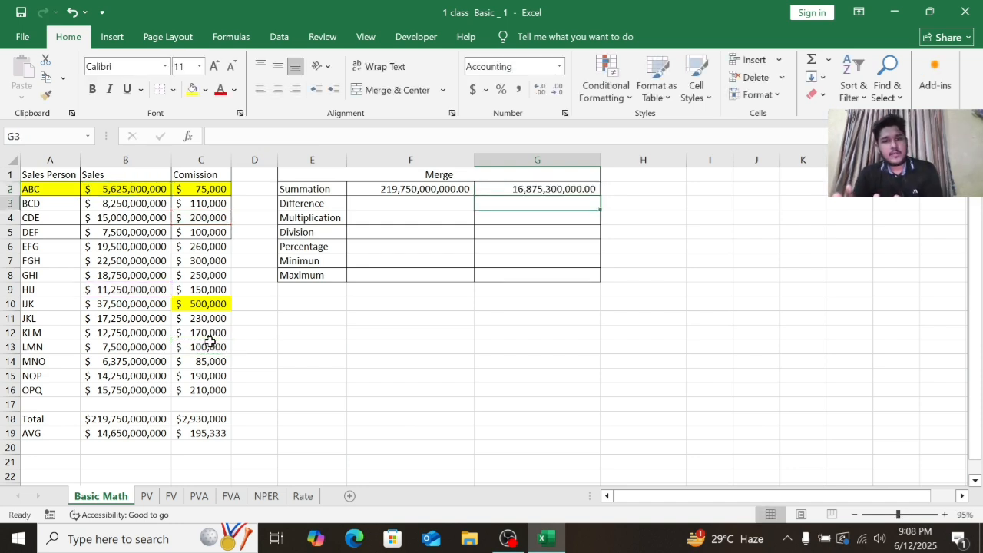
pyautogui.click(529, 188)
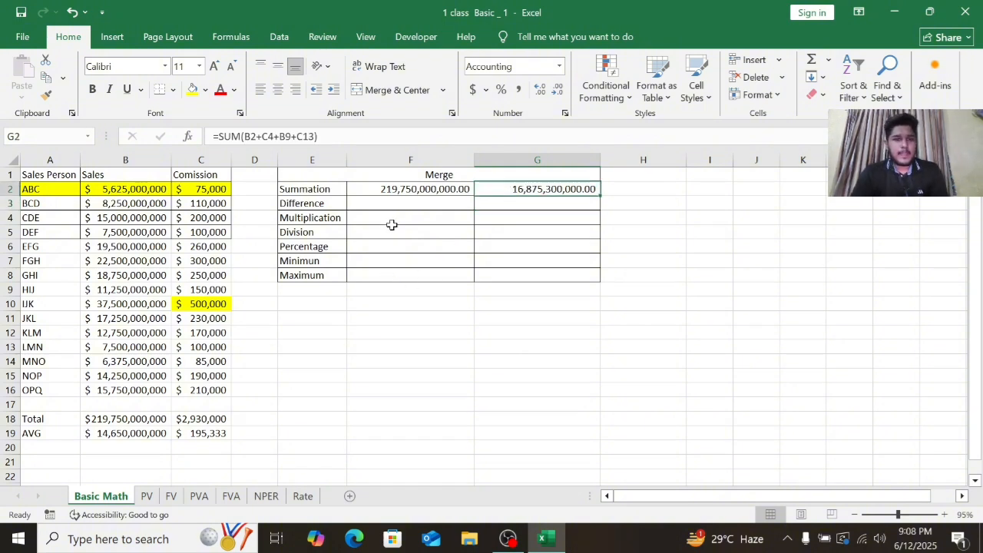
# Step: Subtract the Comission range from the total of the Sales column in Difference cell F3 with the formula =SUM(B2:B16)-C2:C16
pyautogui.click(412, 199)
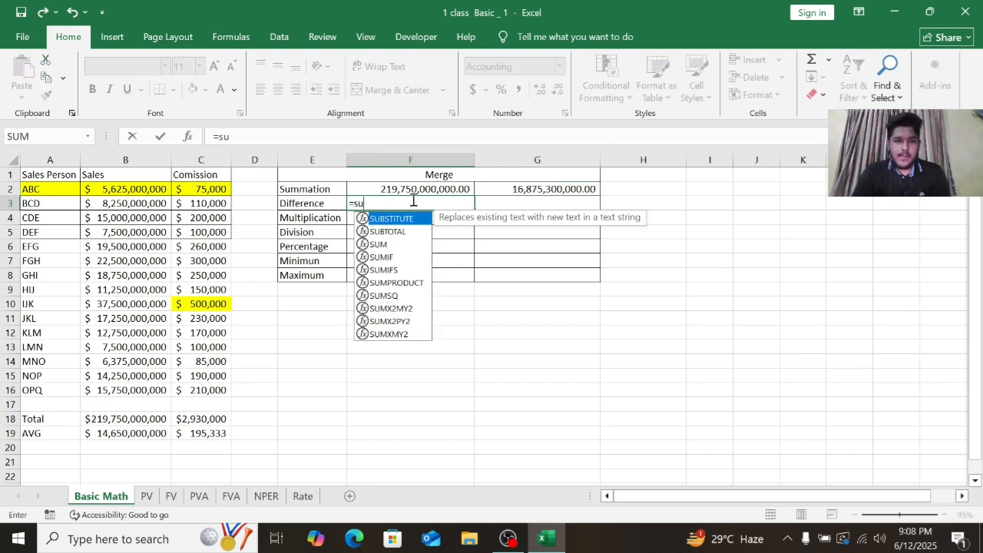
pyautogui.click(413, 201)
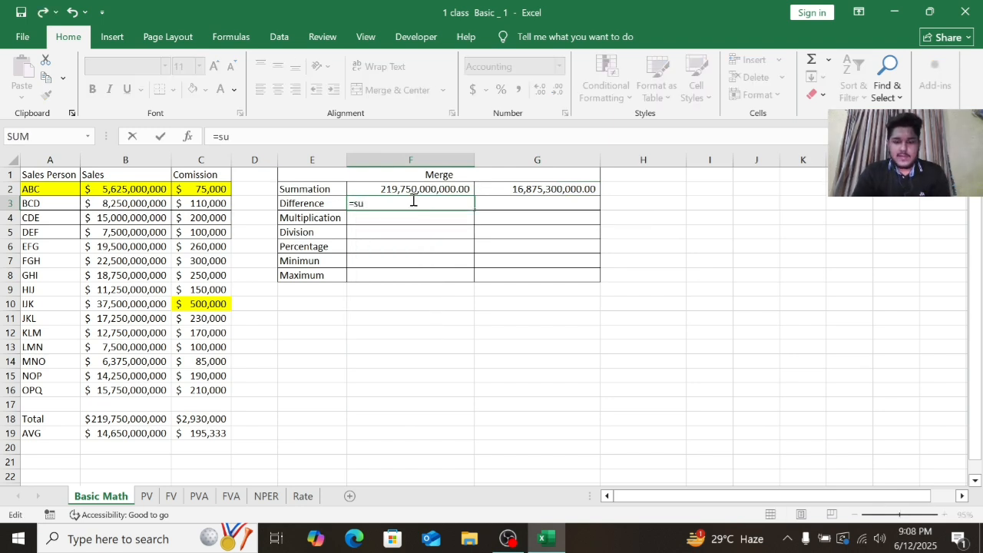
pyautogui.write('b')
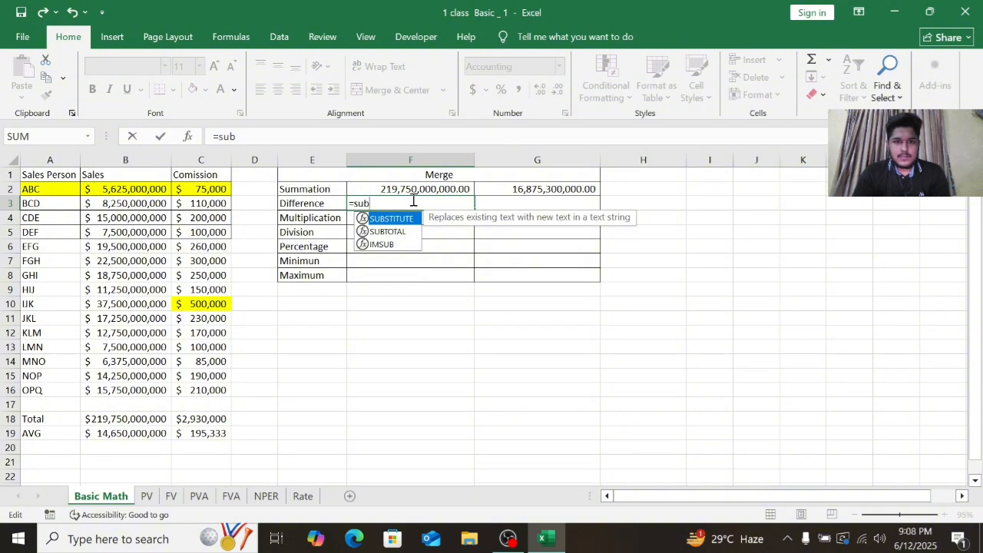
pyautogui.press('BackSpace')
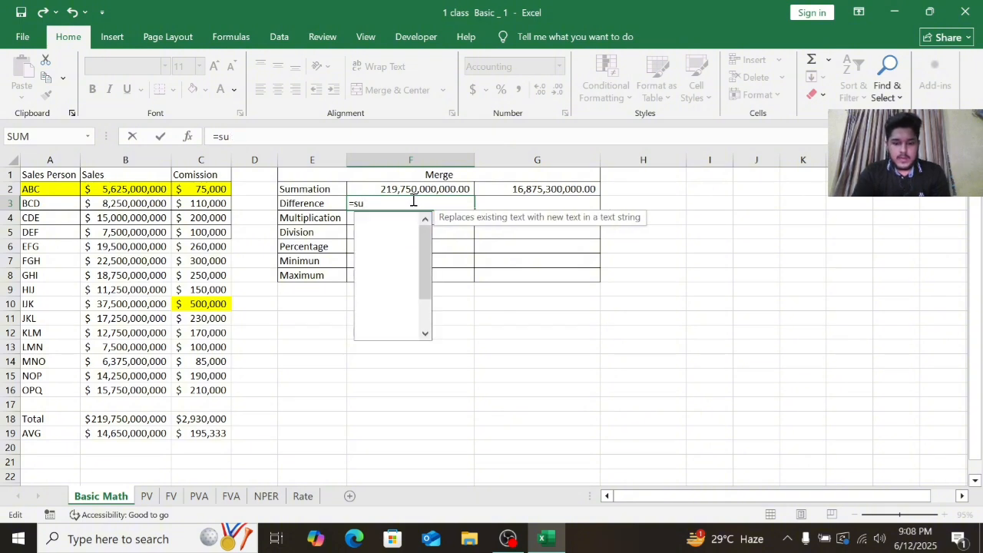
pyautogui.write('m')
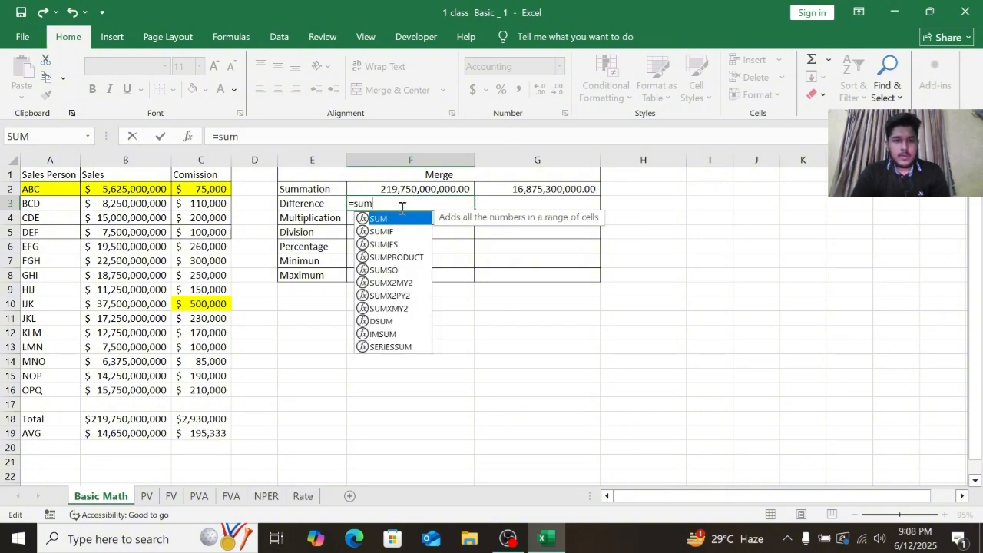
pyautogui.doubleClick(406, 218)
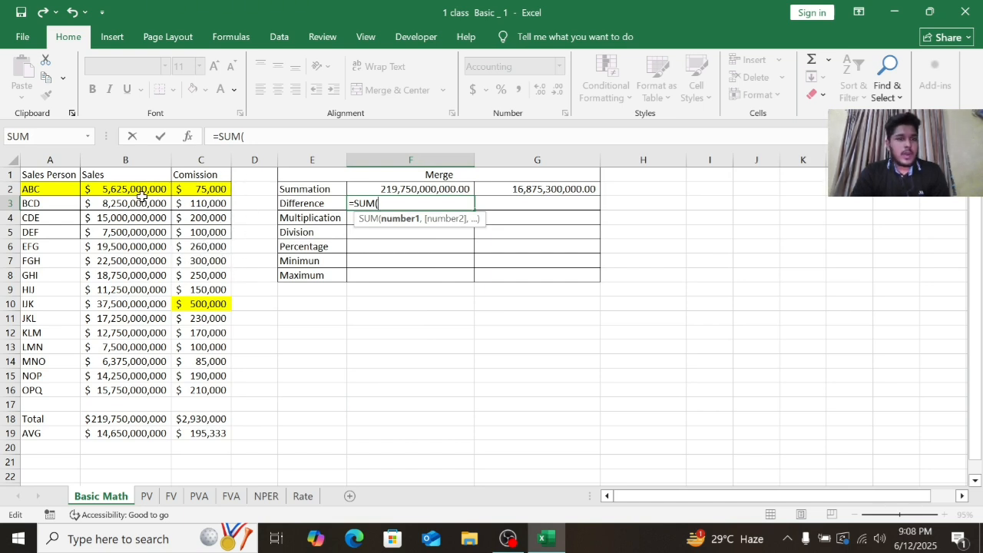
pyautogui.moveTo(144, 192); pyautogui.dragTo(159, 383)
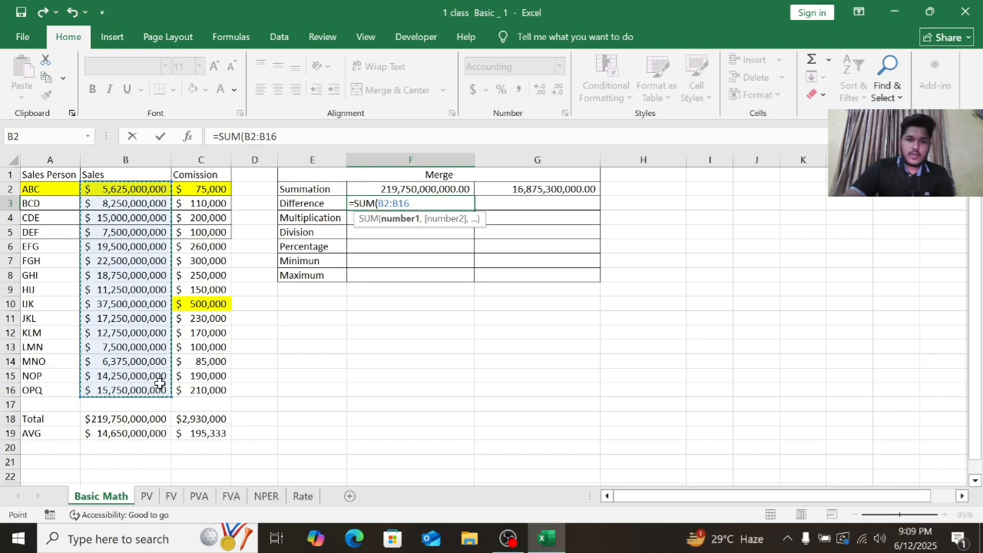
pyautogui.write(')-')
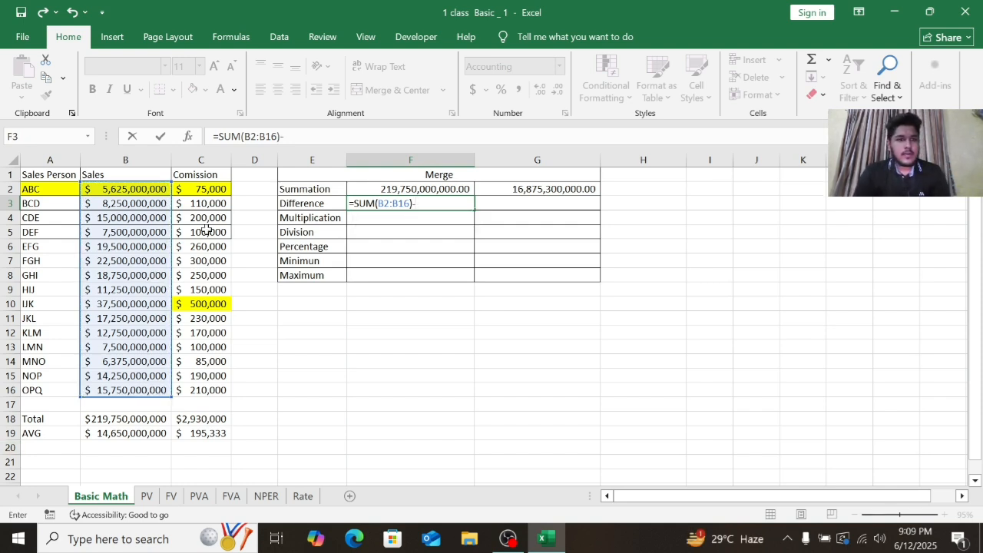
pyautogui.moveTo(210, 194); pyautogui.dragTo(208, 399)
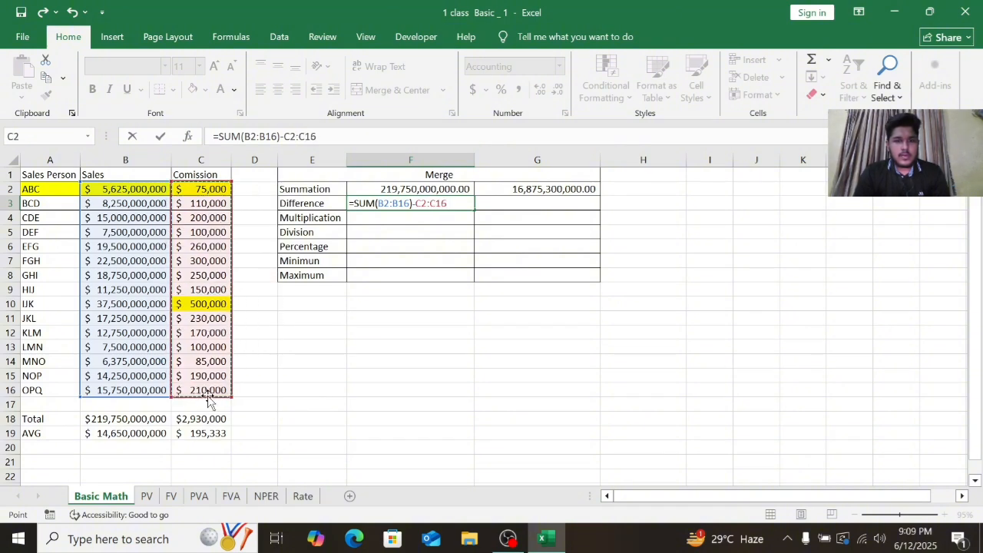
pyautogui.press('Return')
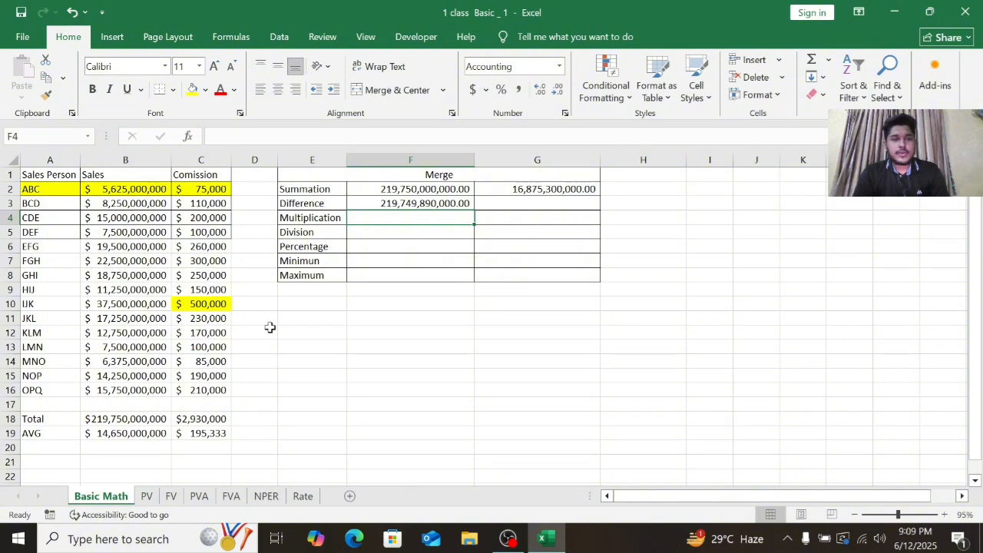
# Step: Subtract DEF's commission from DEF's sales in Difference cell G3 with the formula =B5-C5
pyautogui.click(521, 204)
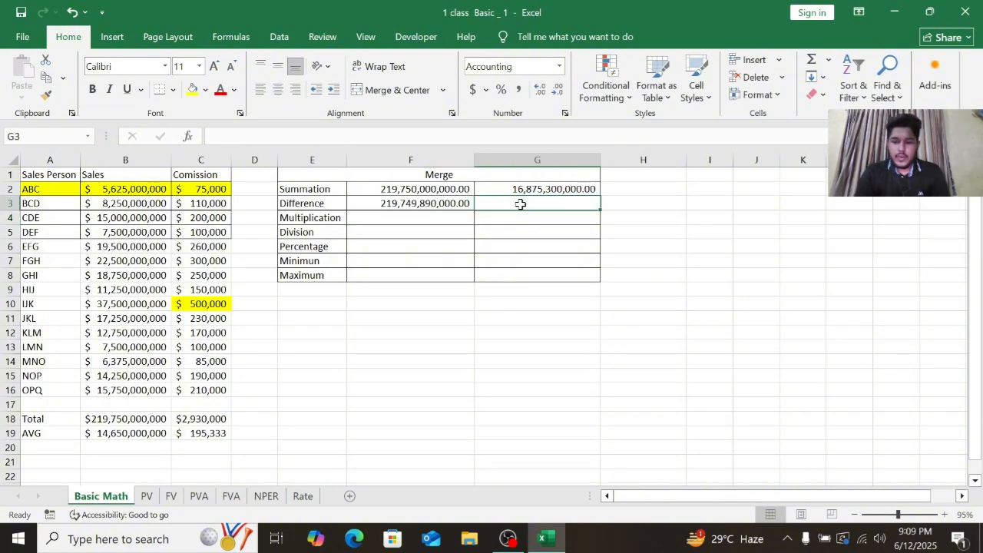
pyautogui.write('=')
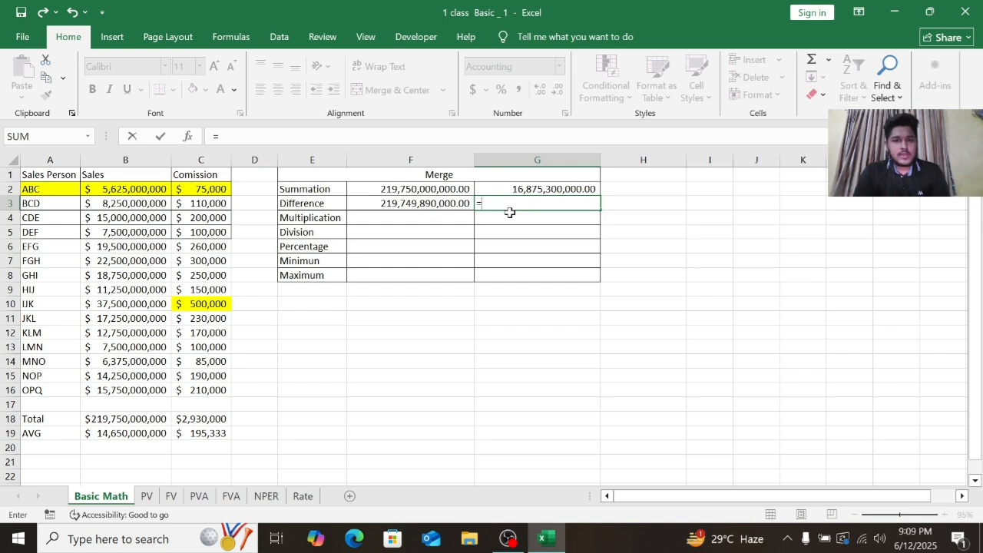
pyautogui.click(149, 237)
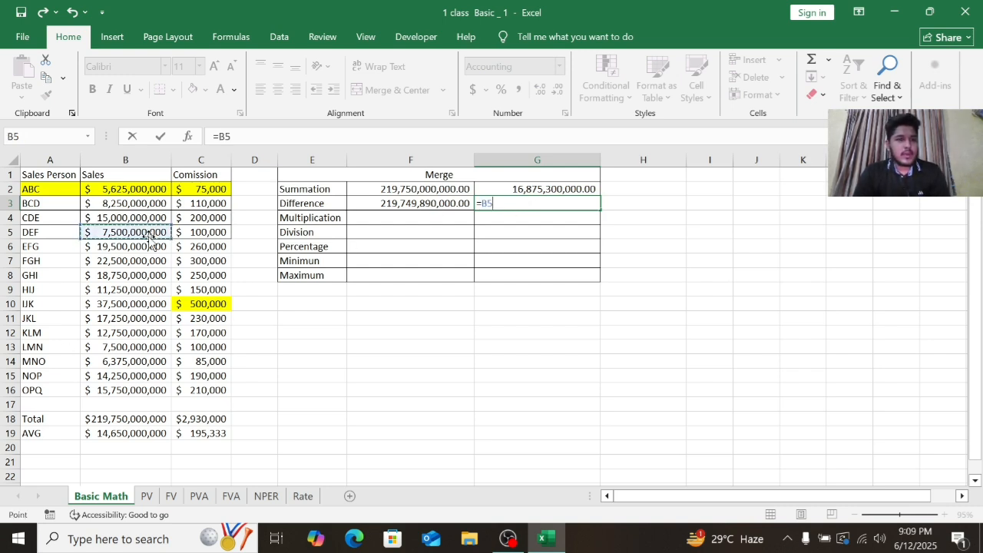
pyautogui.write('-')
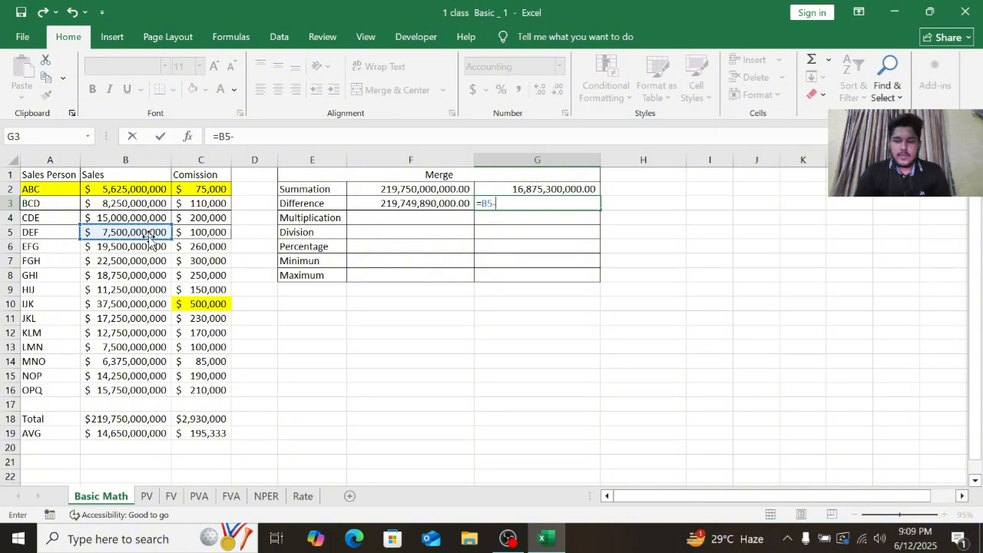
pyautogui.click(221, 237)
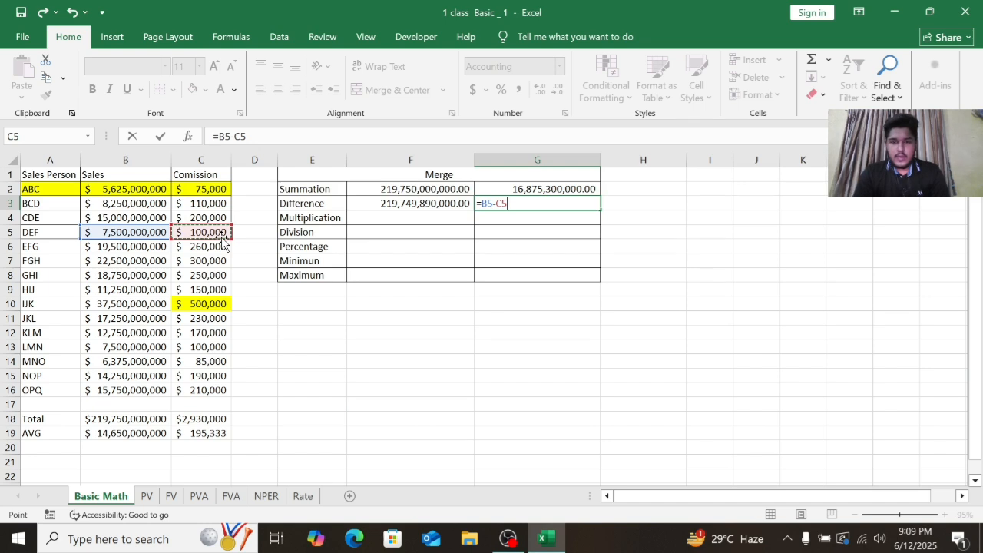
pyautogui.press('Return')
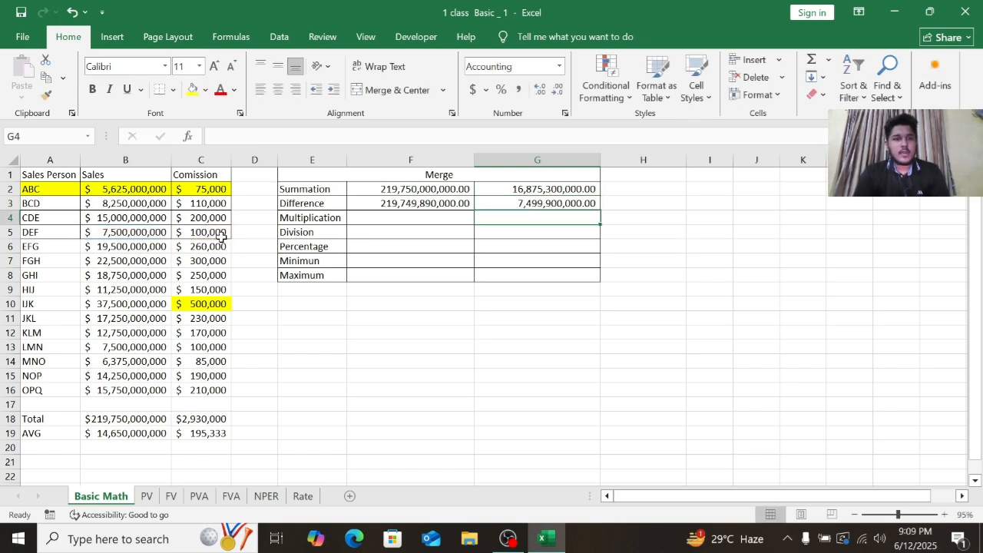
# Step: Add three commission amounts in cell H2, beside the Summation row, with the formula =C3+C5+C7
pyautogui.click(626, 190)
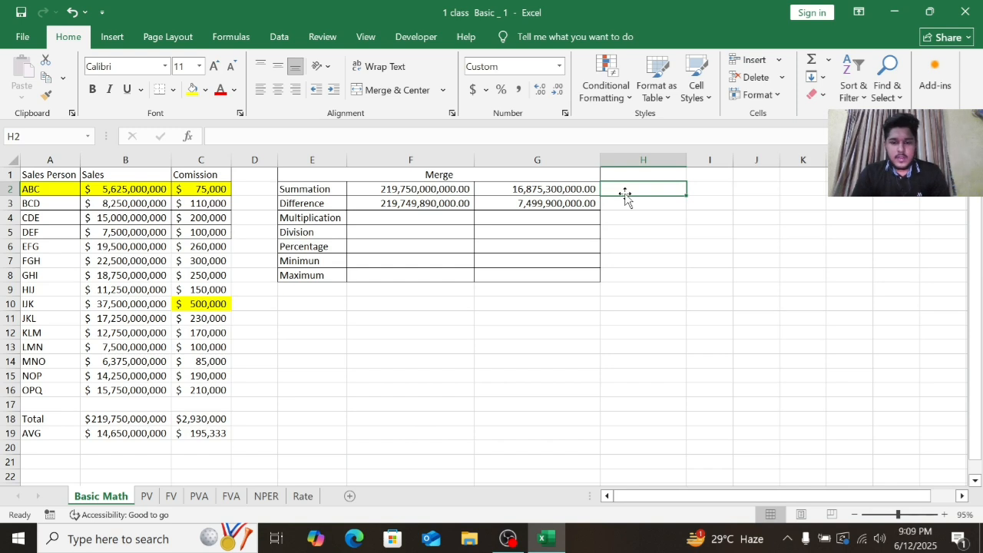
pyautogui.click(208, 217)
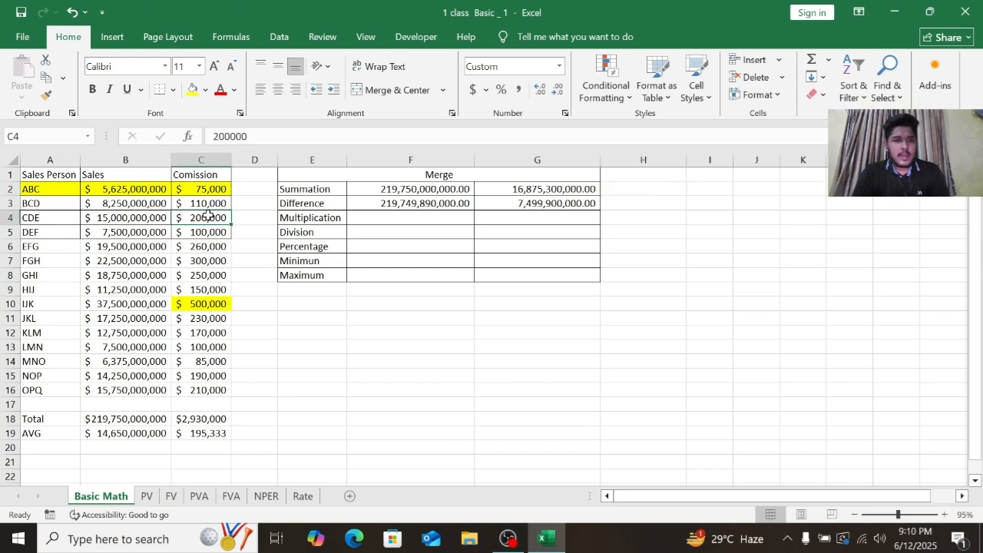
pyautogui.click(636, 192)
pyautogui.write('=')
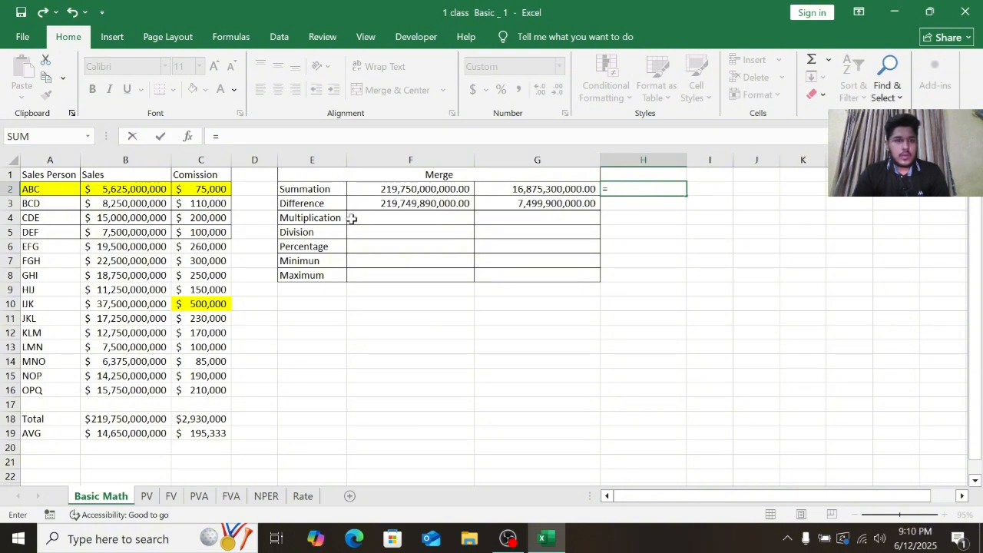
pyautogui.click(224, 202)
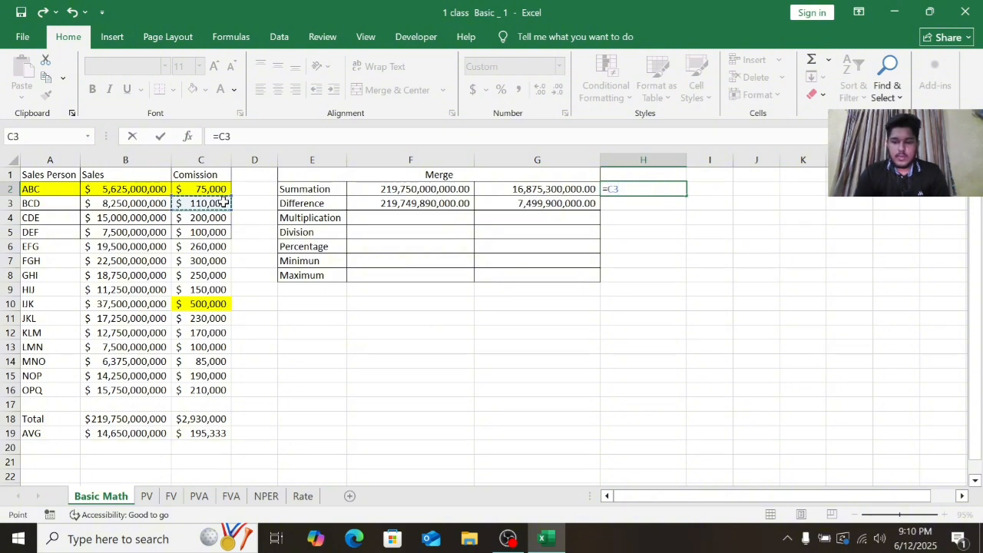
pyautogui.write('+')
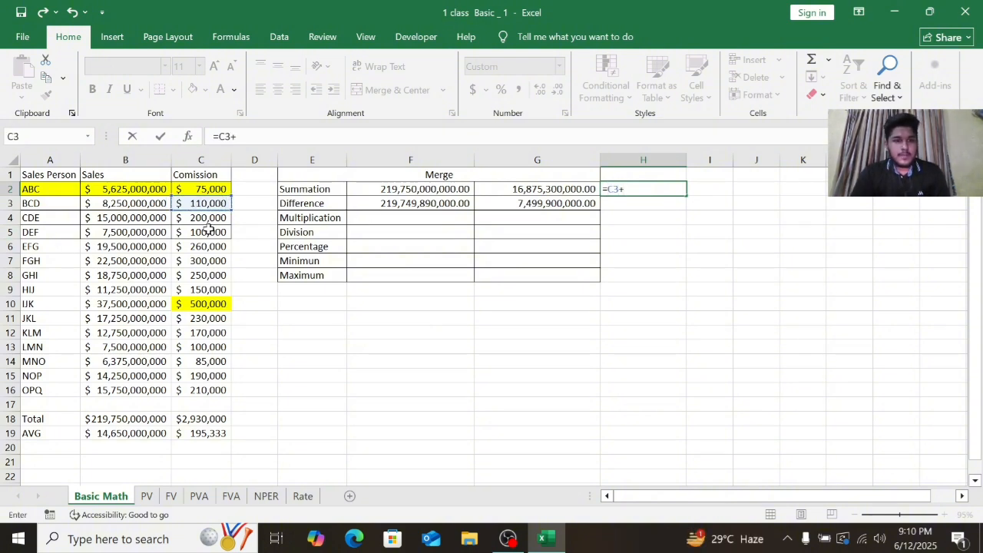
pyautogui.click(208, 230)
pyautogui.write('+')
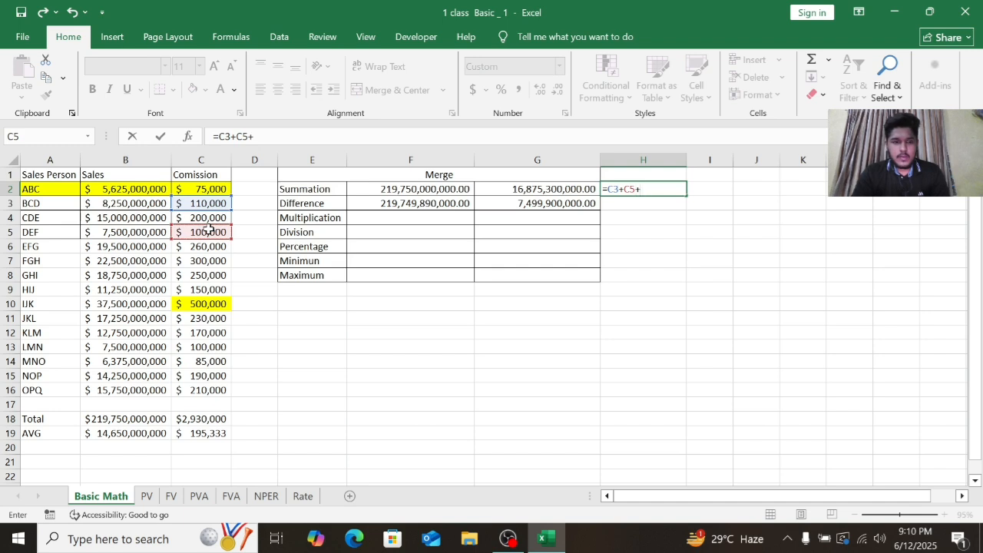
pyautogui.click(202, 259)
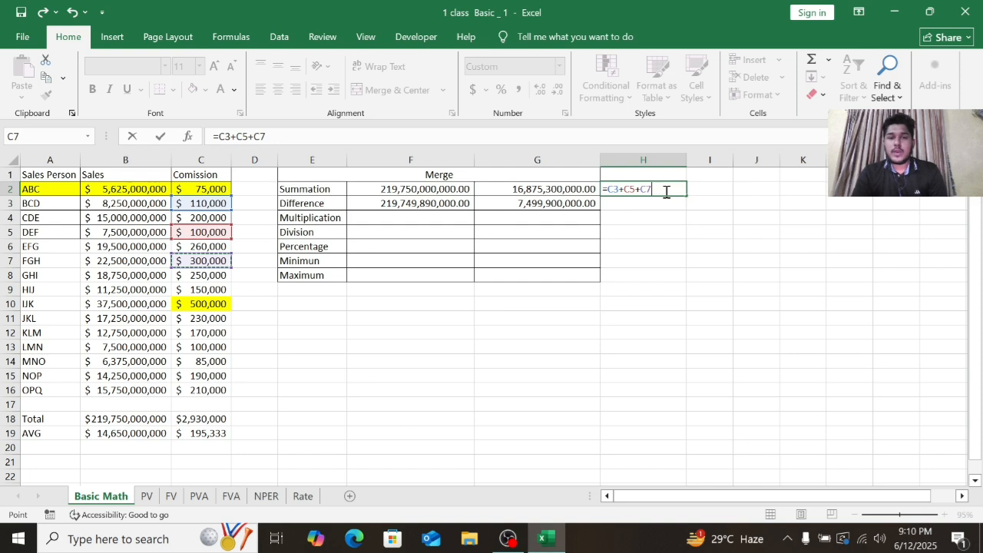
pyautogui.press('Return')
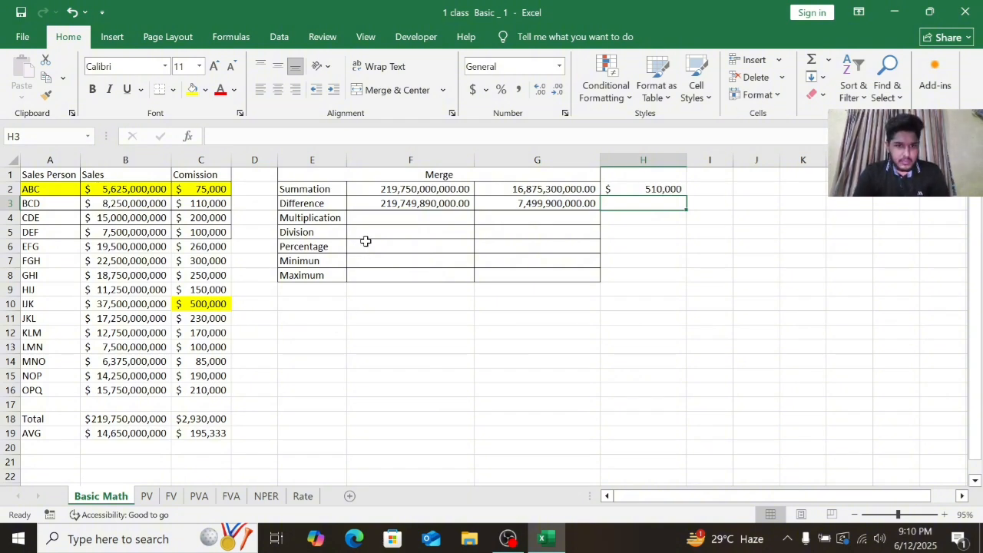
# Step: Multiply CDE's sales by CDE's commission in Multiplication cell F4 with the formula =B4*C4
pyautogui.click(403, 219)
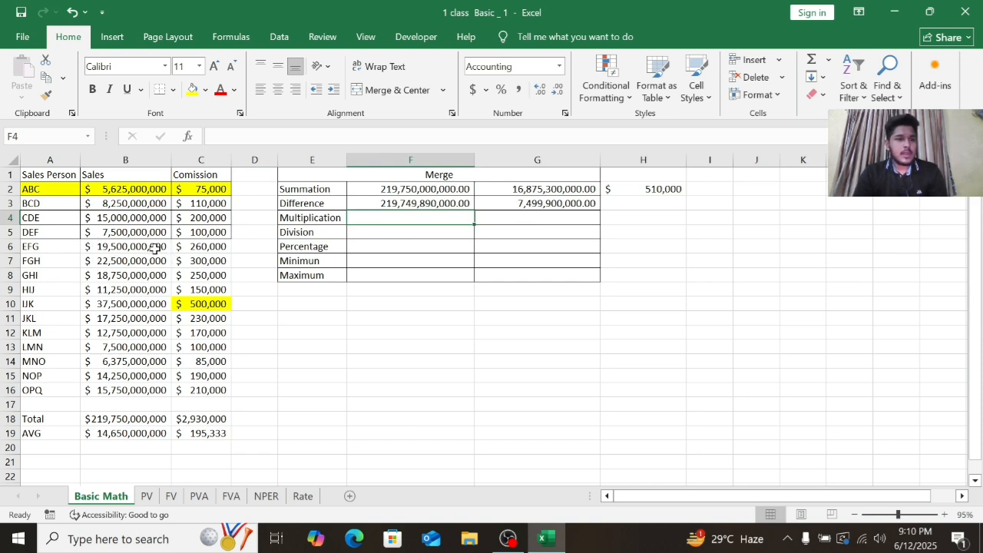
pyautogui.press('F2')
pyautogui.write('=')
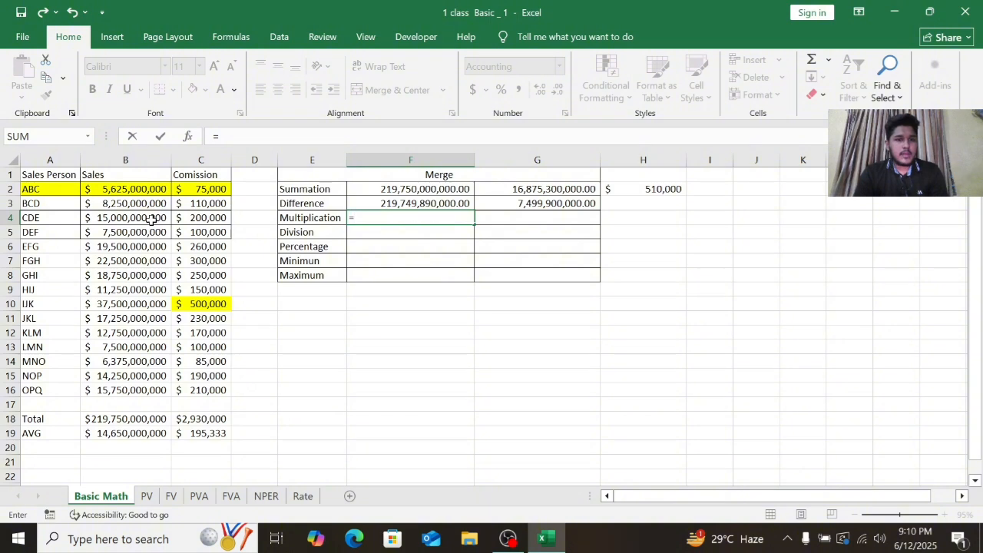
pyautogui.click(151, 220)
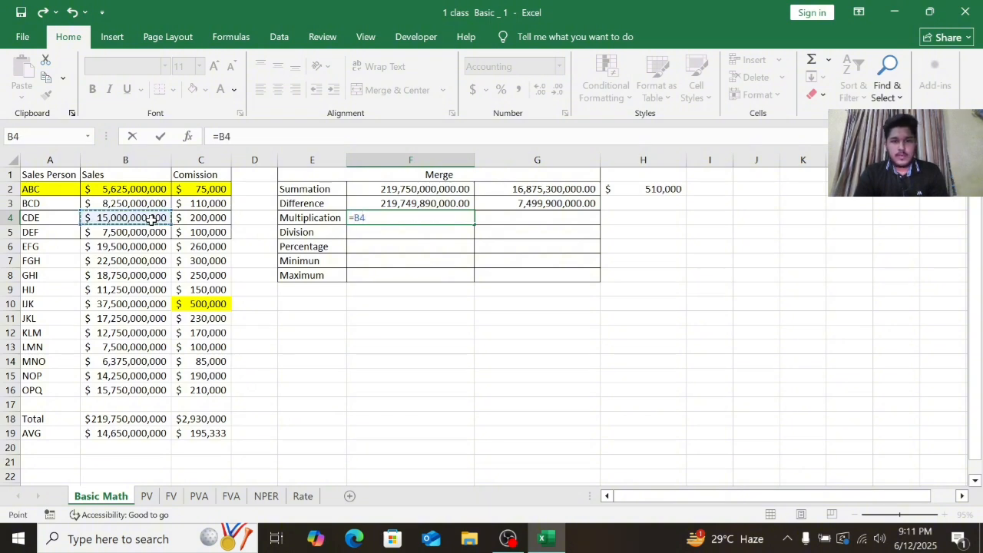
pyautogui.write('*')
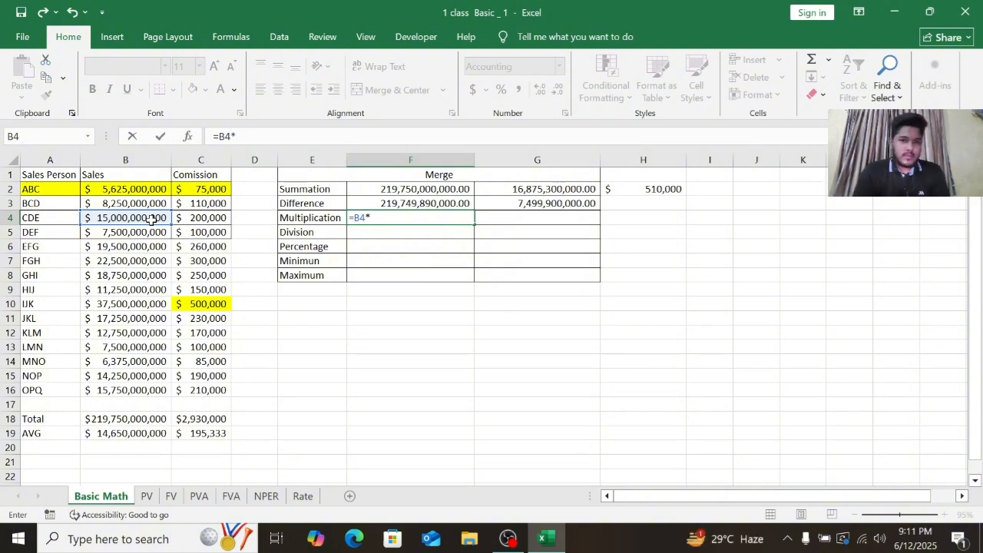
pyautogui.click(217, 219)
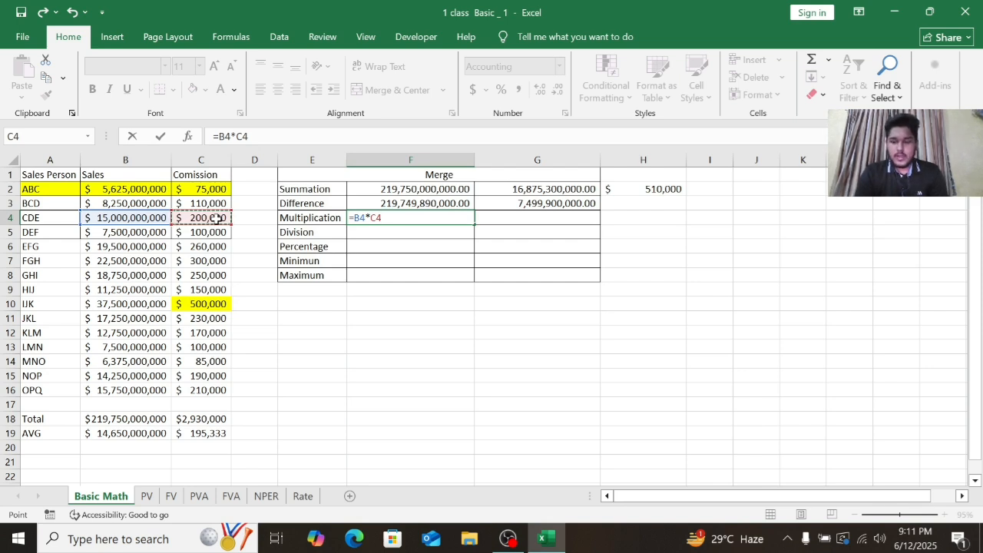
pyautogui.press('Return')
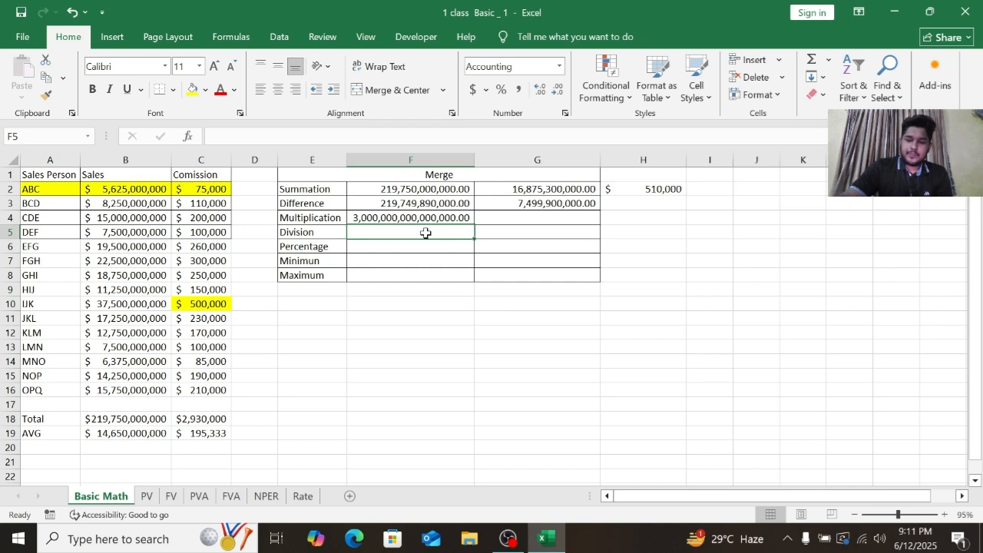
# Step: Divide DEF's sales by DEF's commission in Division cell F5 with the formula =B5/C5
pyautogui.write('+')
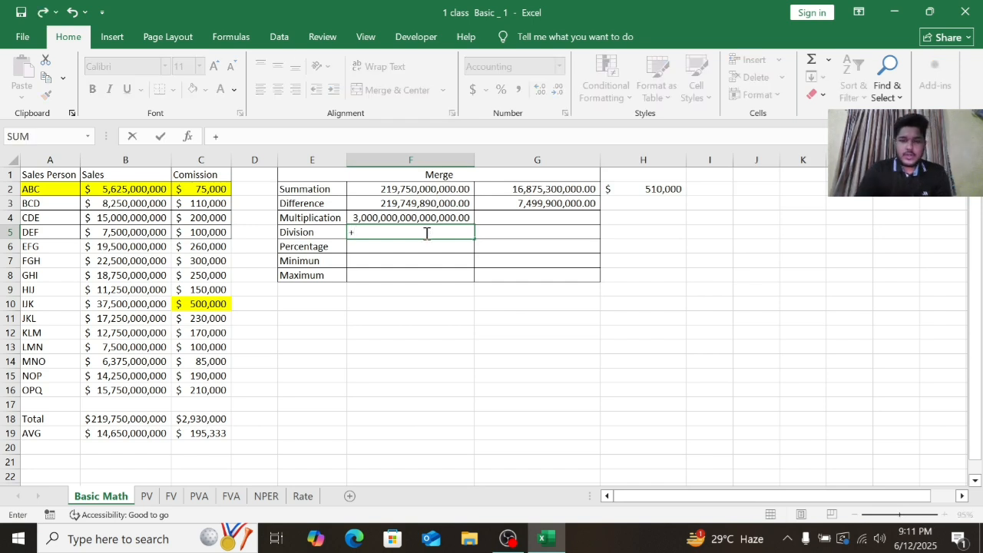
pyautogui.press('BackSpace')
pyautogui.write('=')
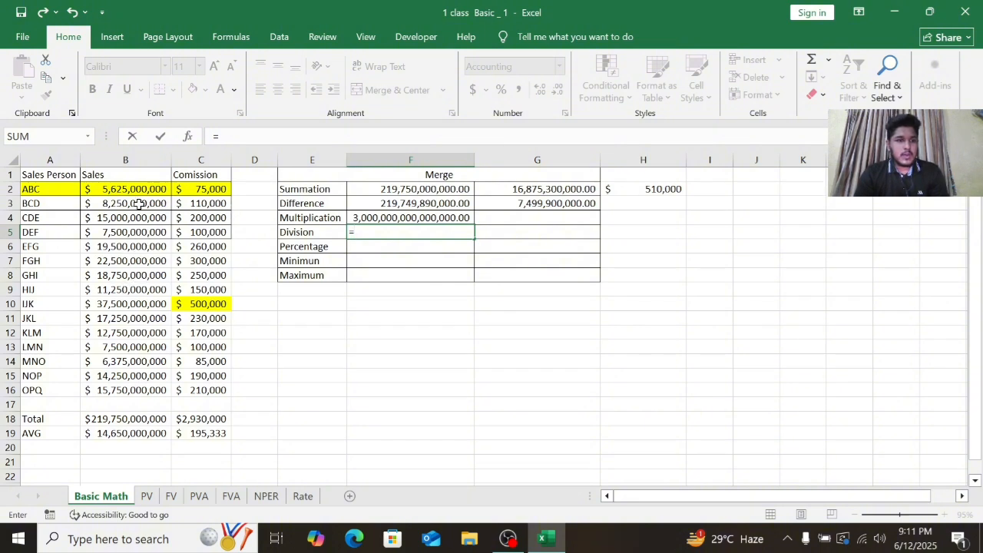
pyautogui.click(124, 233)
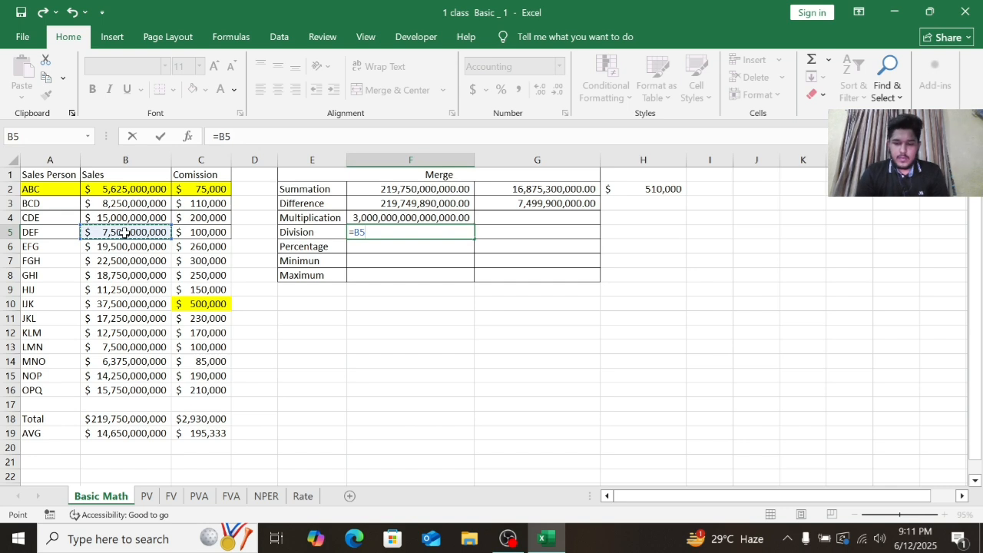
pyautogui.write('?')
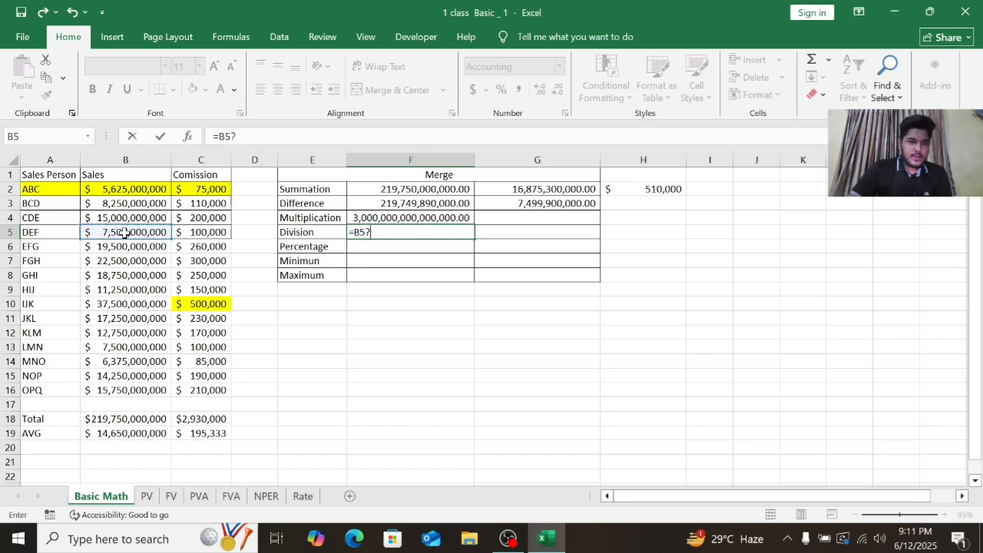
pyautogui.press('BackSpace')
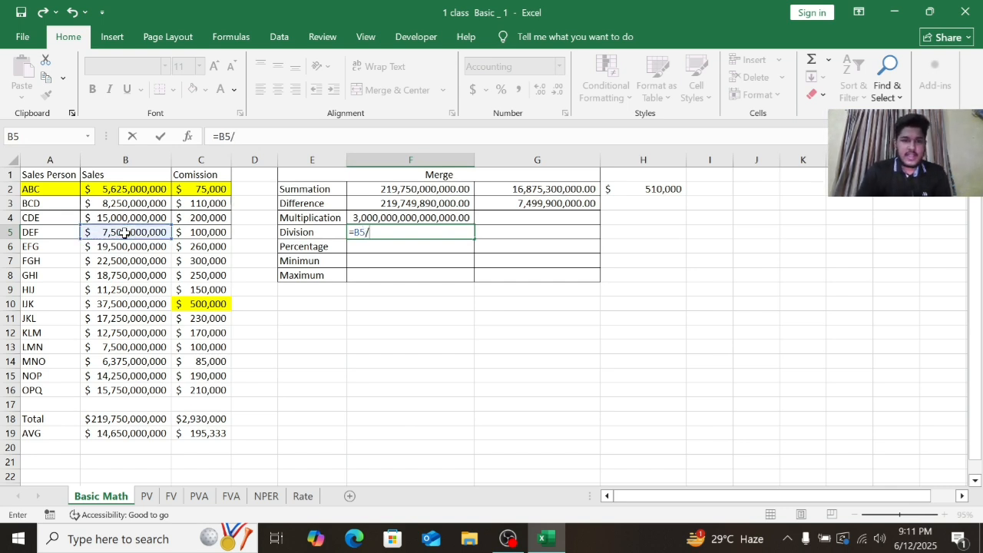
pyautogui.write('/')
pyautogui.click(205, 233)
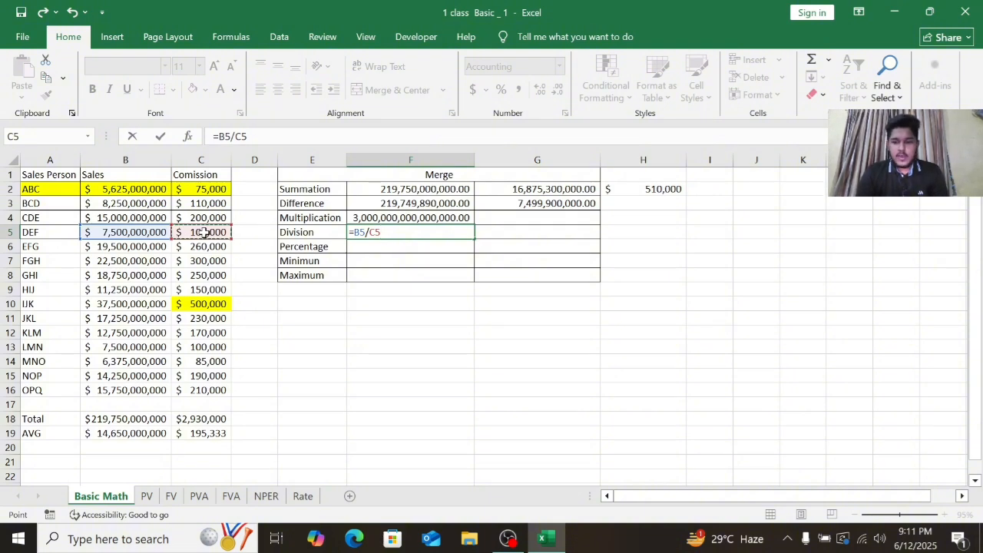
pyautogui.press('Return')
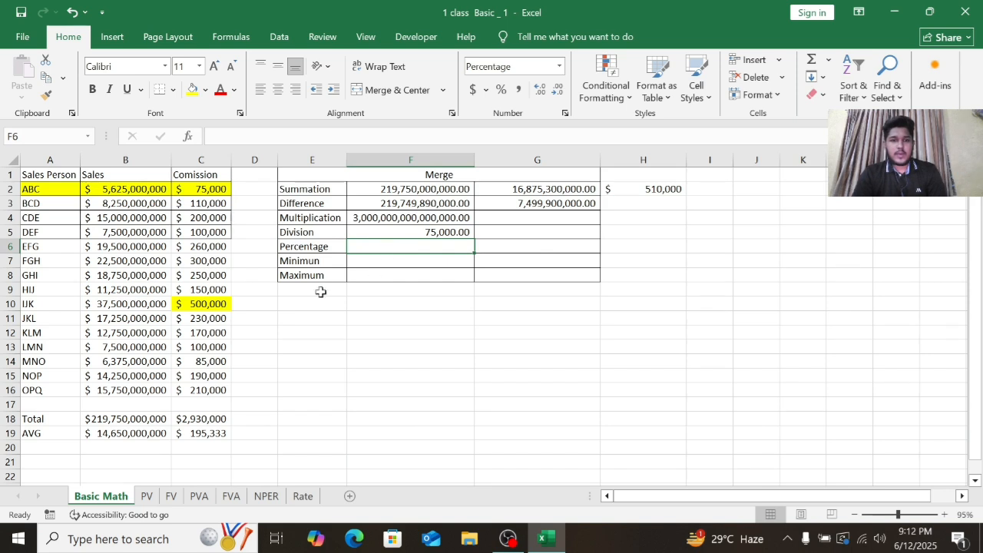
# Step: Divide the total commission by the total sales in Percentage cell F6 with the formula =C18/B18
pyautogui.rightClick(317, 237)
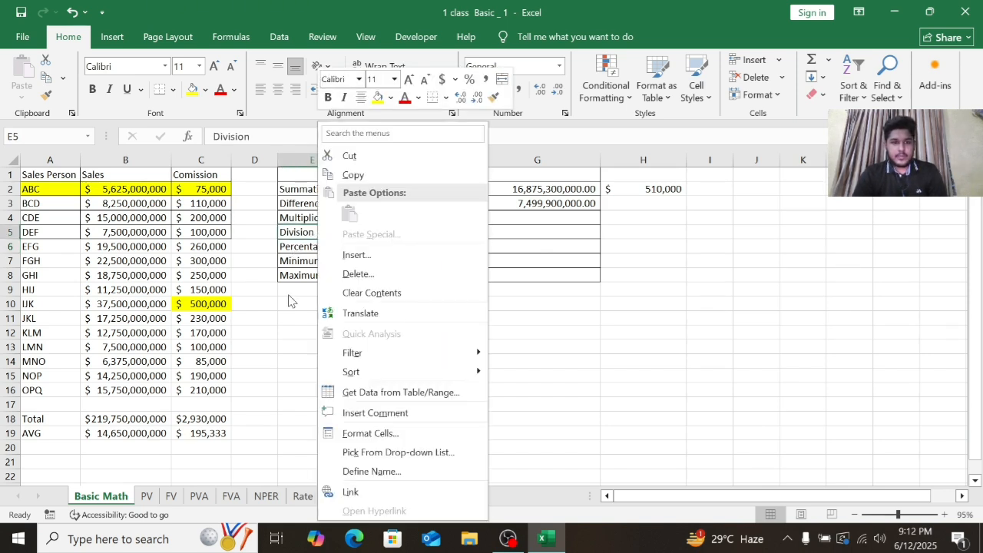
pyautogui.press('Escape')
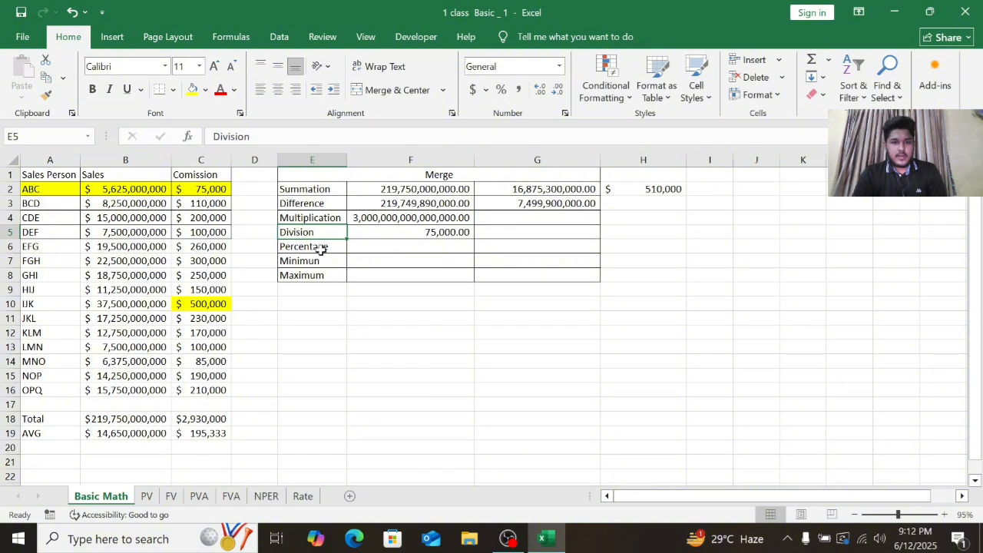
pyautogui.click(321, 249)
pyautogui.click(387, 250)
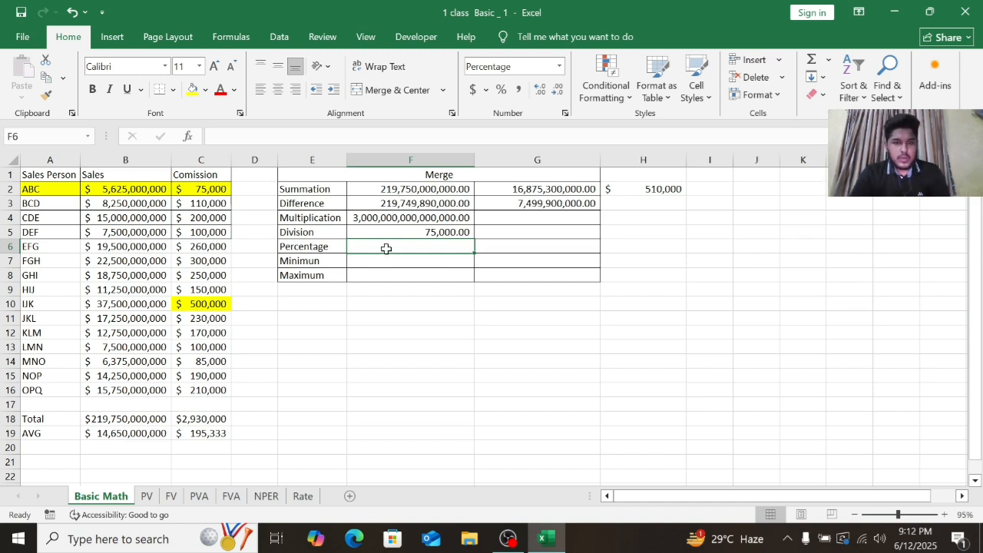
pyautogui.click(205, 423)
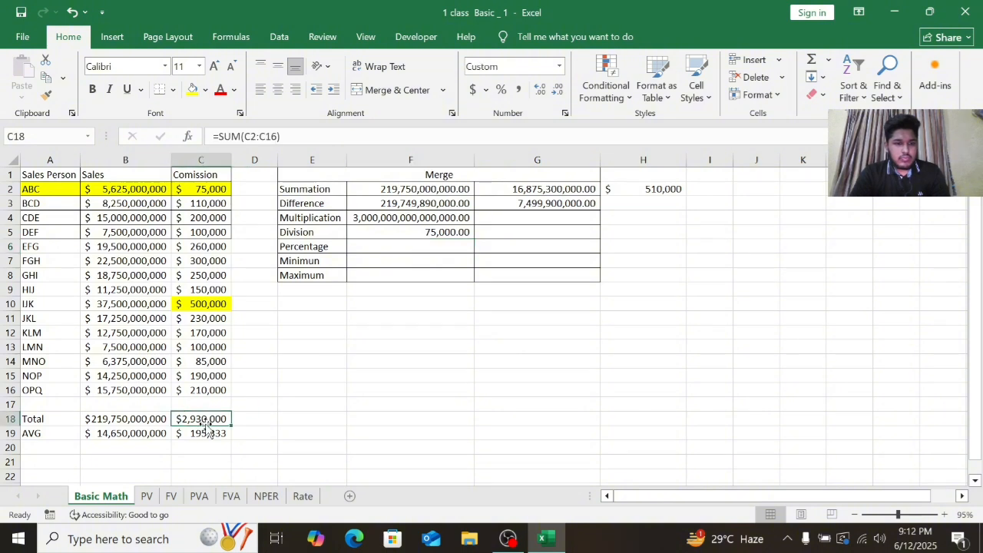
pyautogui.click(363, 245)
pyautogui.write('=')
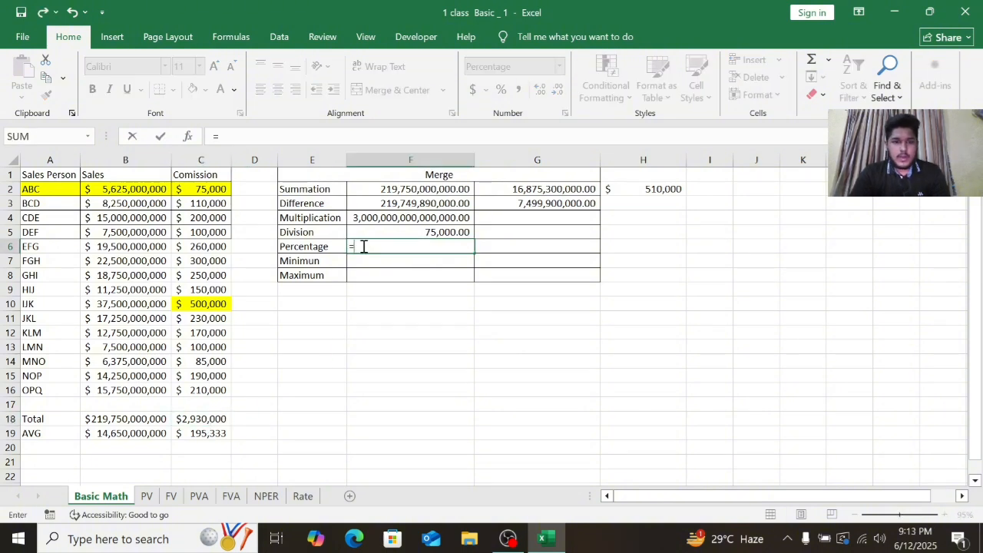
pyautogui.click(201, 419)
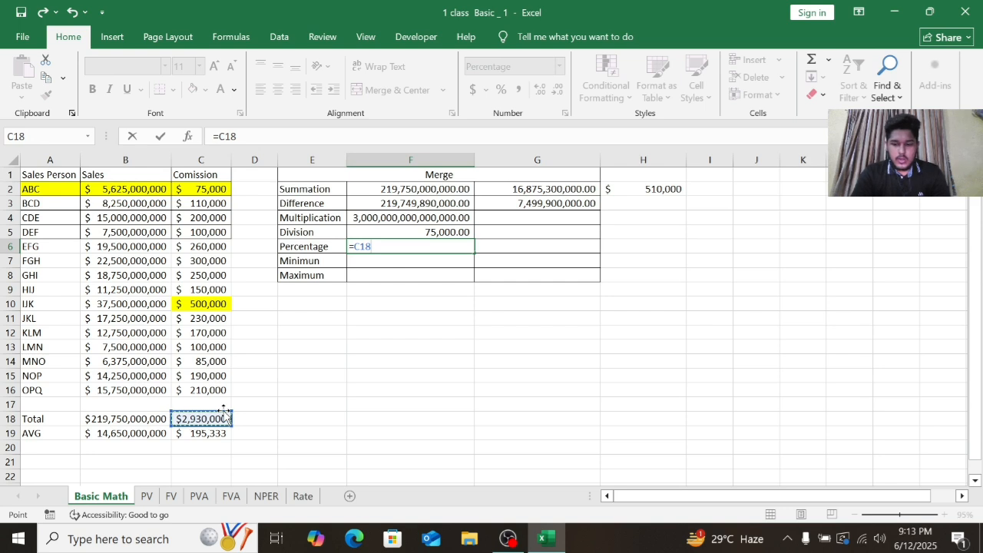
pyautogui.write('/')
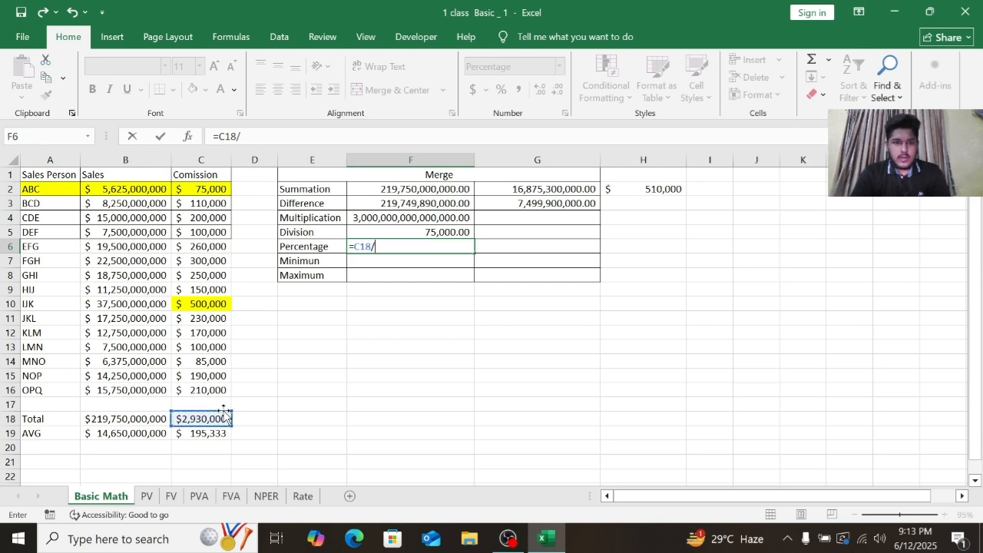
pyautogui.click(145, 419)
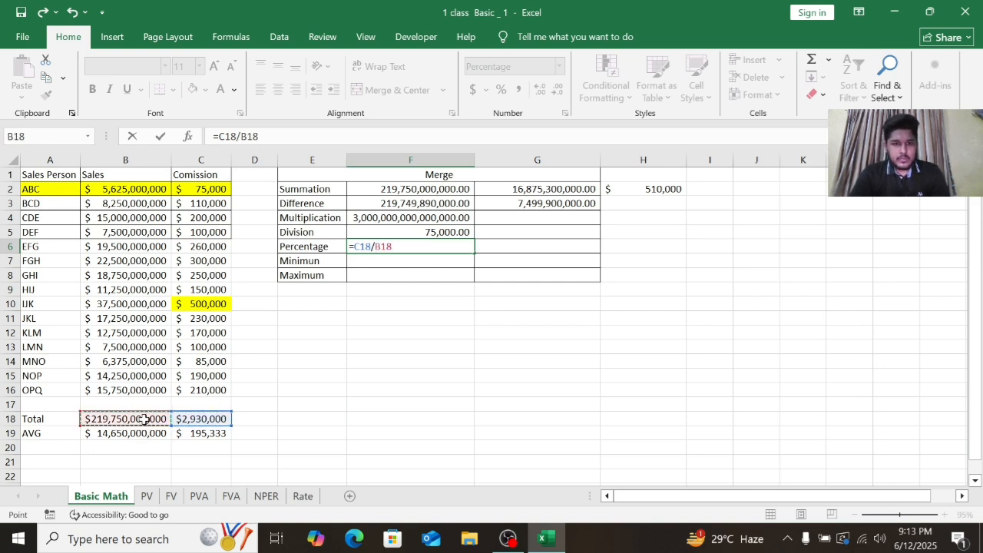
pyautogui.press('Return')
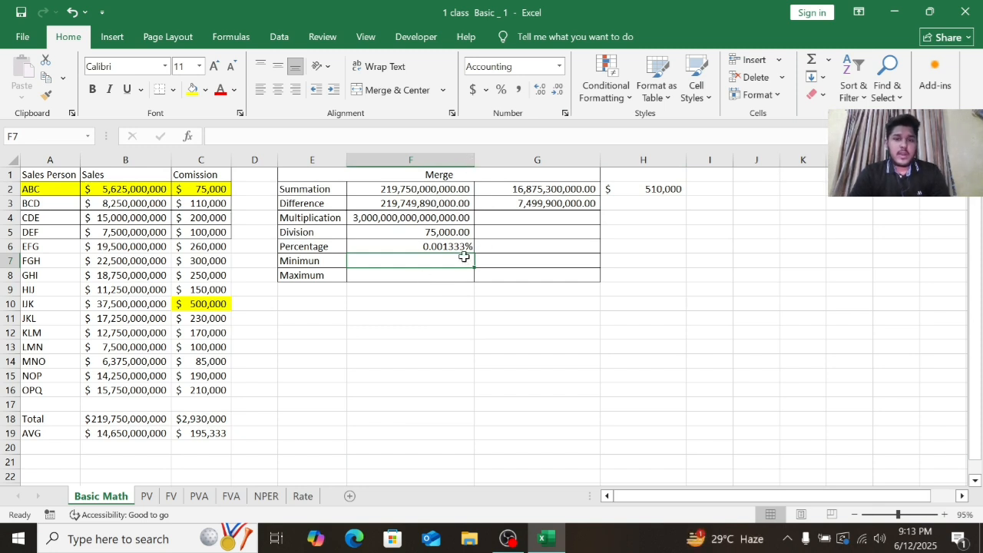
# Step: Apply the percent style to Percentage cell F6 and extend it to five decimal places
pyautogui.click(501, 89)
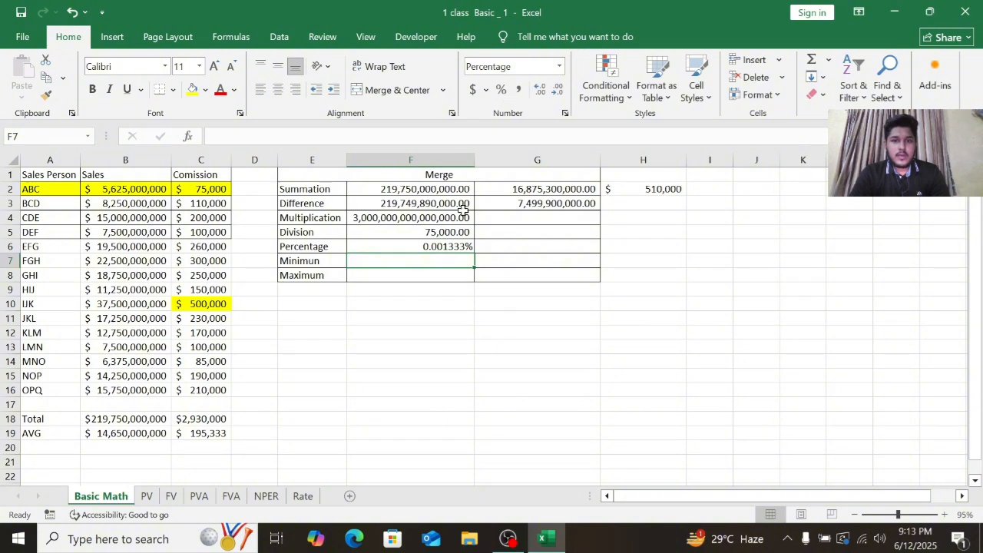
pyautogui.click(466, 246)
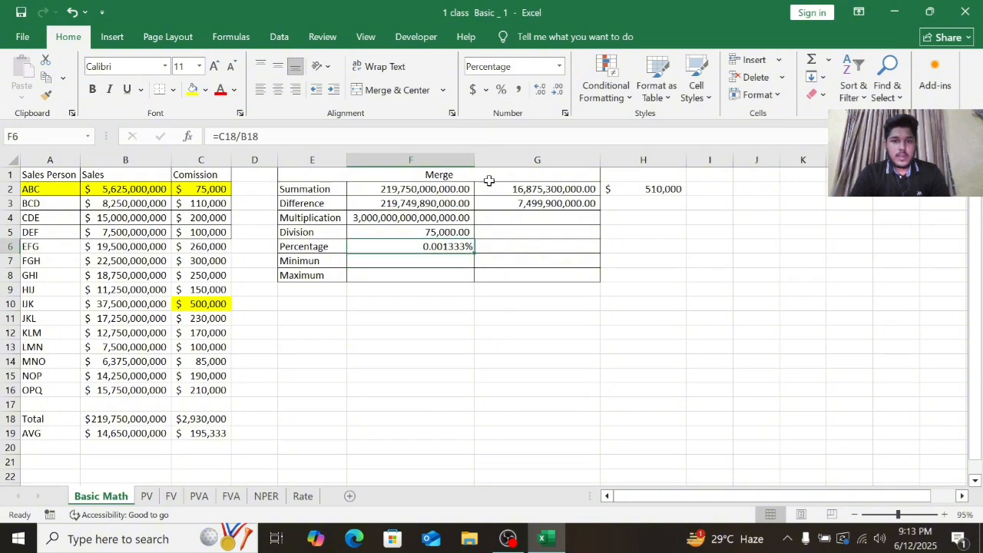
pyautogui.click(501, 90)
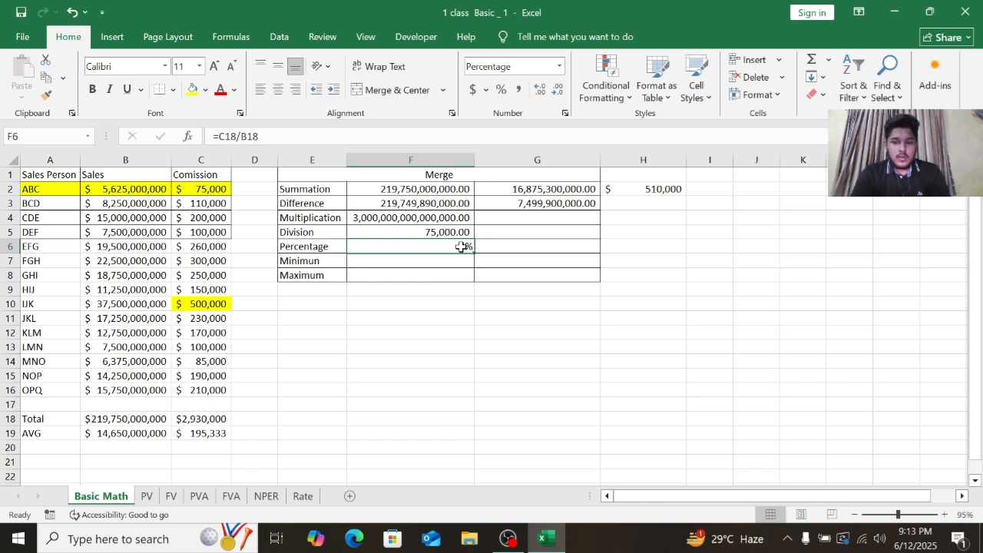
pyautogui.click(540, 88)
pyautogui.click(541, 89)
pyautogui.click(541, 89)
pyautogui.click(541, 89)
pyautogui.click(541, 90)
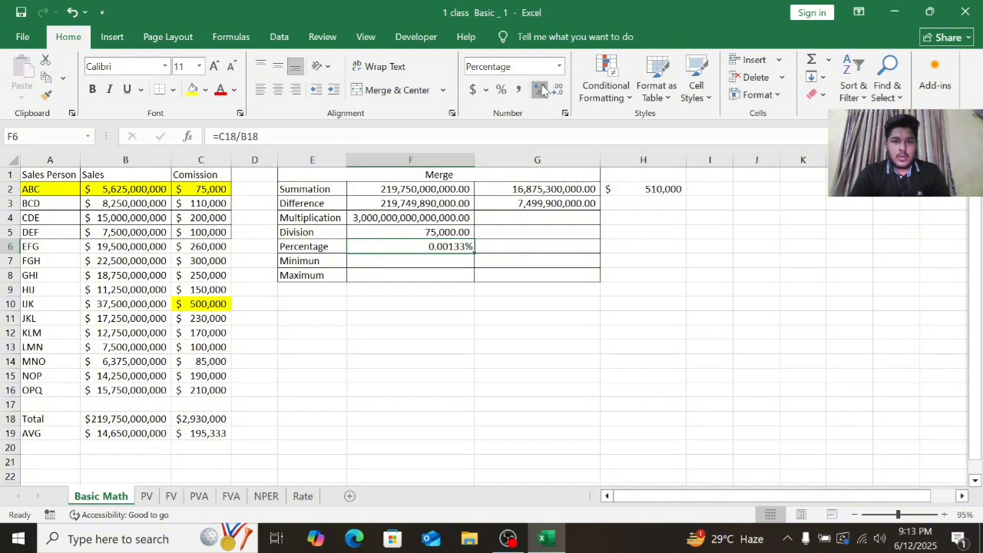
# Step: Reset cell F6 to the plain percent style, and change its format to the Number category with zero decimal places
pyautogui.click(501, 89)
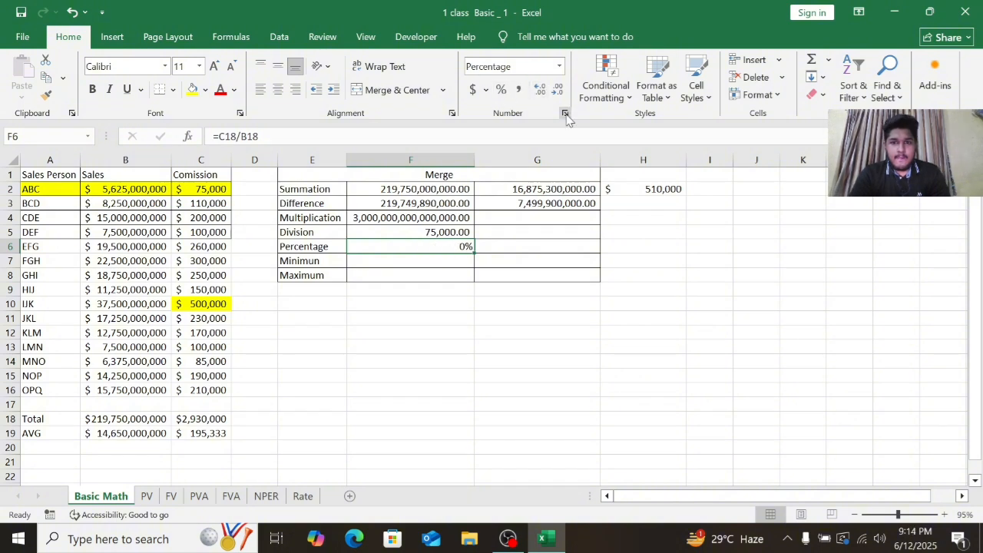
pyautogui.click(565, 113)
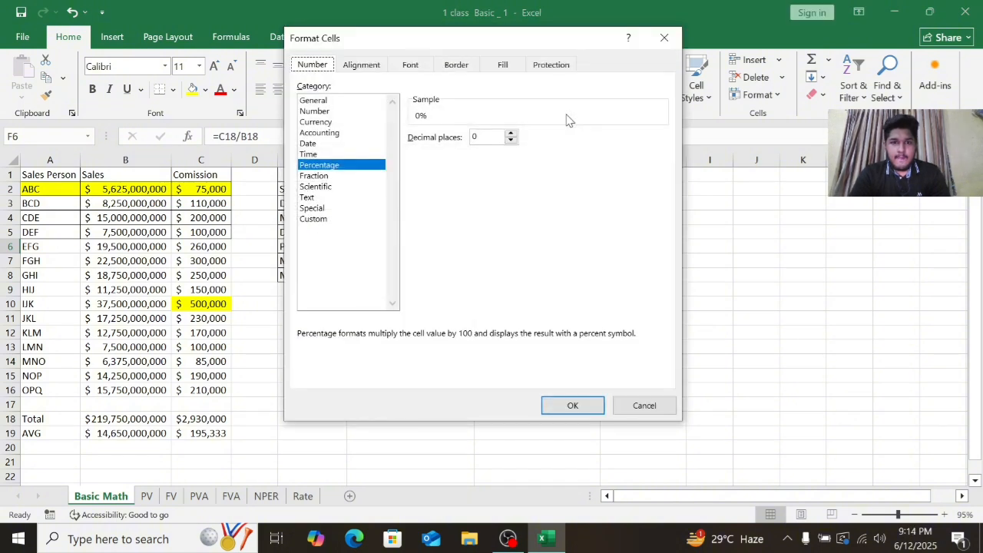
pyautogui.click(315, 111)
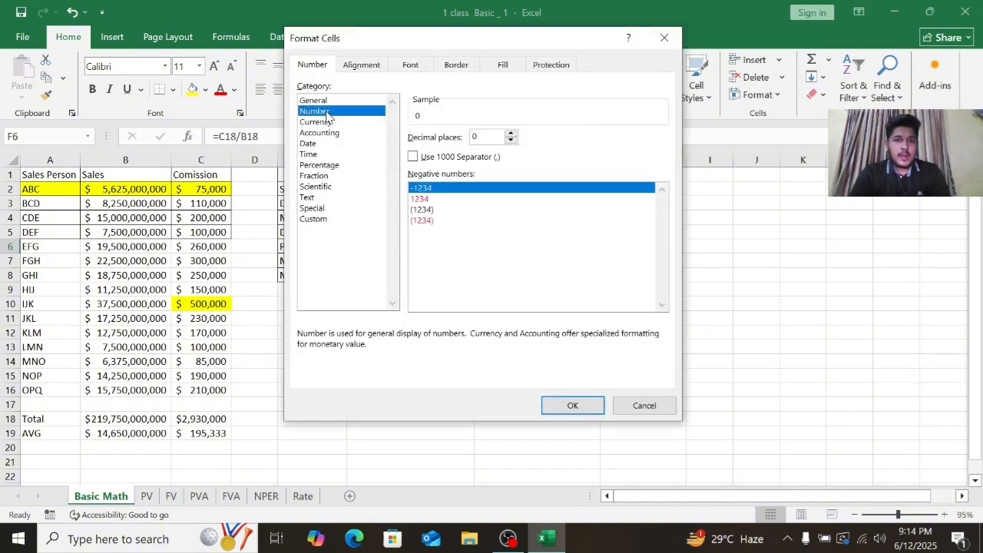
pyautogui.click(572, 405)
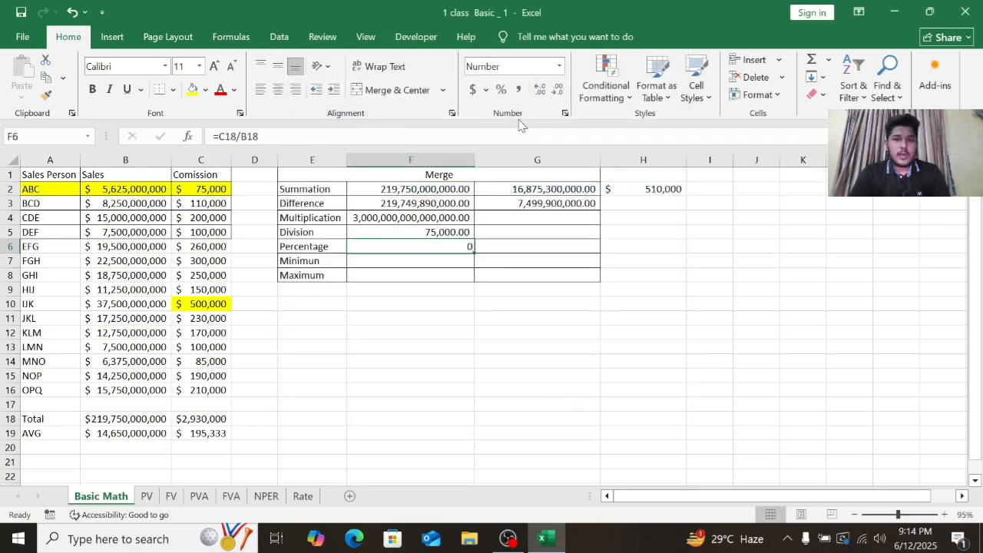
# Step: Show the Percentage result in F6 in dollar Accounting format with eight decimal places
pyautogui.click(565, 113)
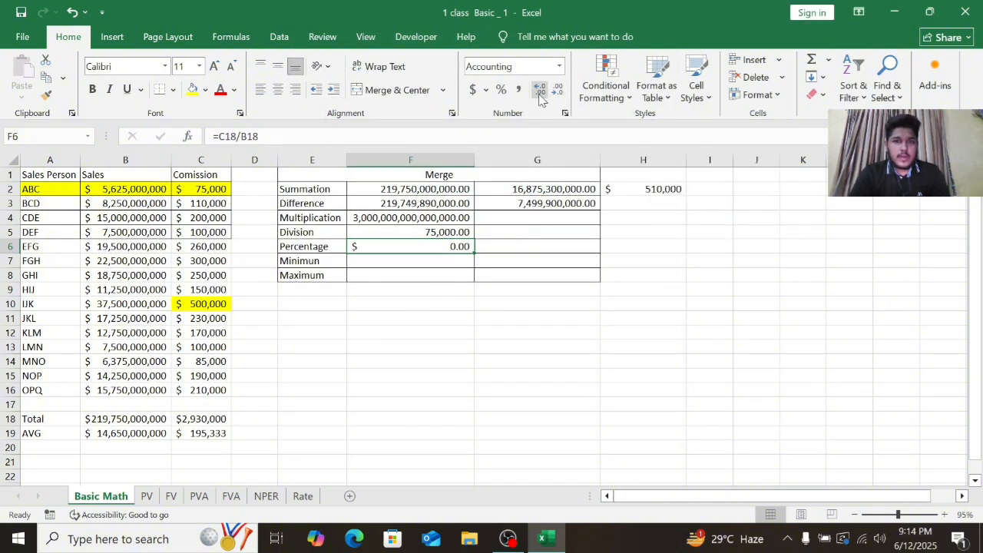
pyautogui.click(540, 91)
pyautogui.click(540, 90)
pyautogui.click(540, 90)
pyautogui.click(540, 90)
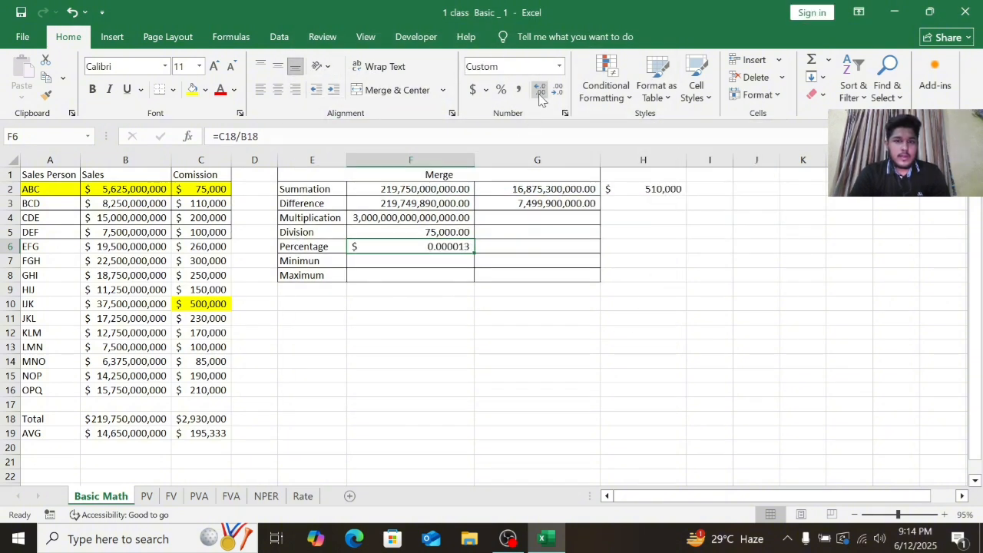
pyautogui.click(540, 91)
pyautogui.click(540, 90)
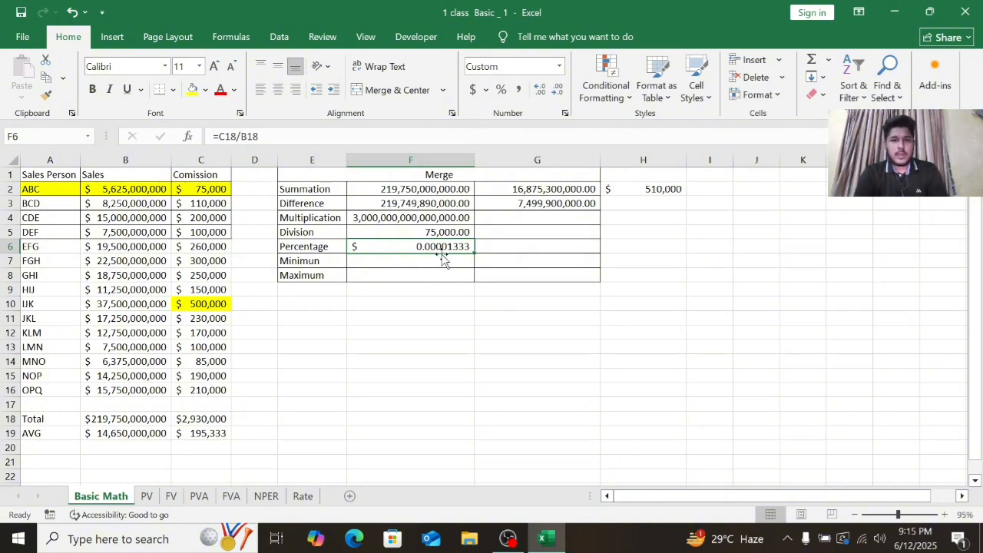
# Step: Format cell F6 as a percentage with six decimal places and check its number format settings
pyautogui.click(500, 89)
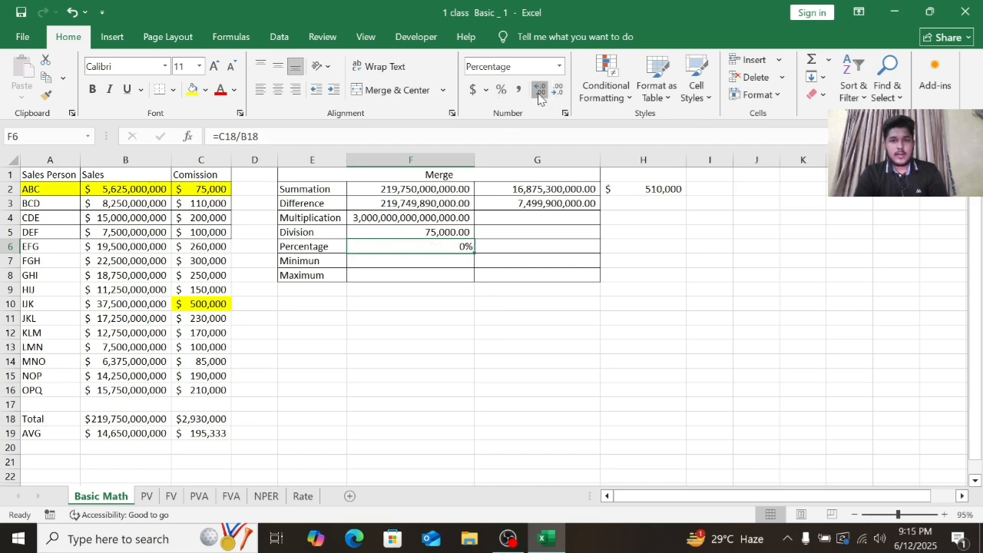
pyautogui.click(540, 92)
pyautogui.click(540, 92)
pyautogui.click(540, 92)
pyautogui.click(539, 92)
pyautogui.click(540, 92)
pyautogui.click(540, 93)
pyautogui.click(539, 93)
pyautogui.click(539, 93)
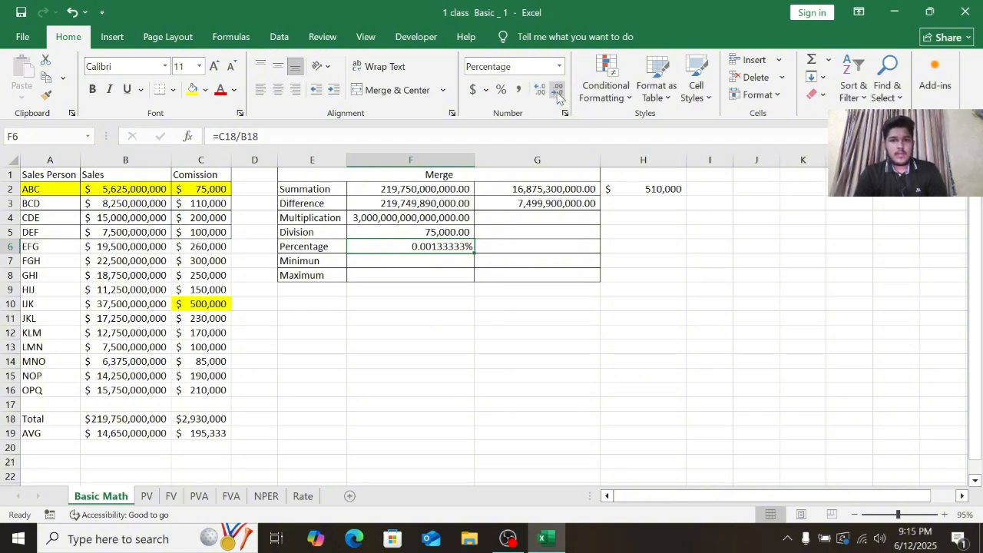
pyautogui.click(559, 93)
pyautogui.click(558, 93)
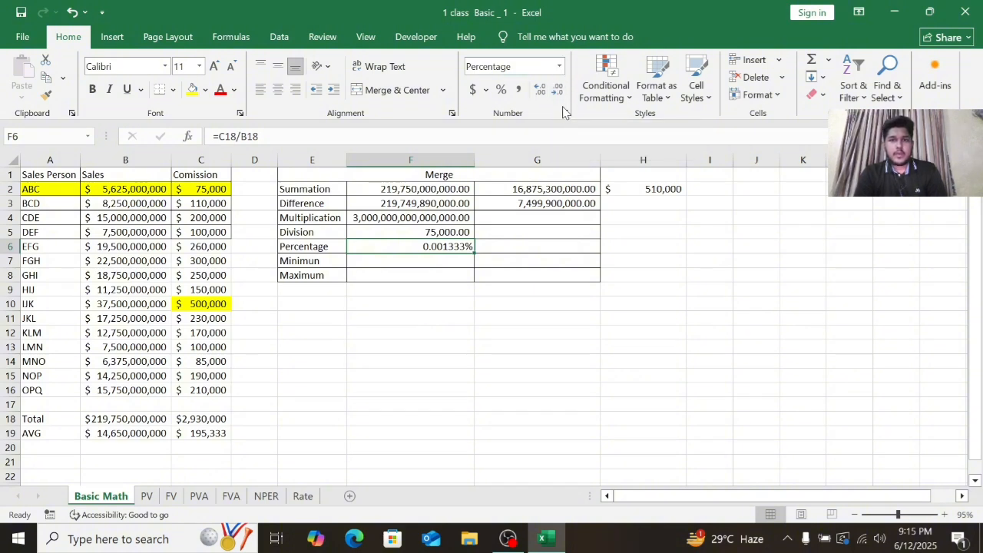
pyautogui.click(564, 113)
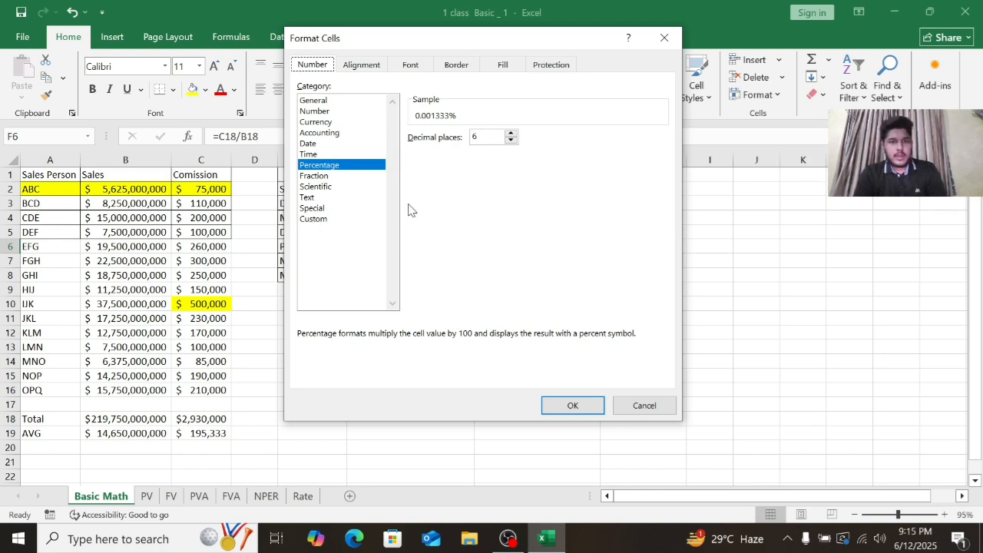
pyautogui.click(665, 37)
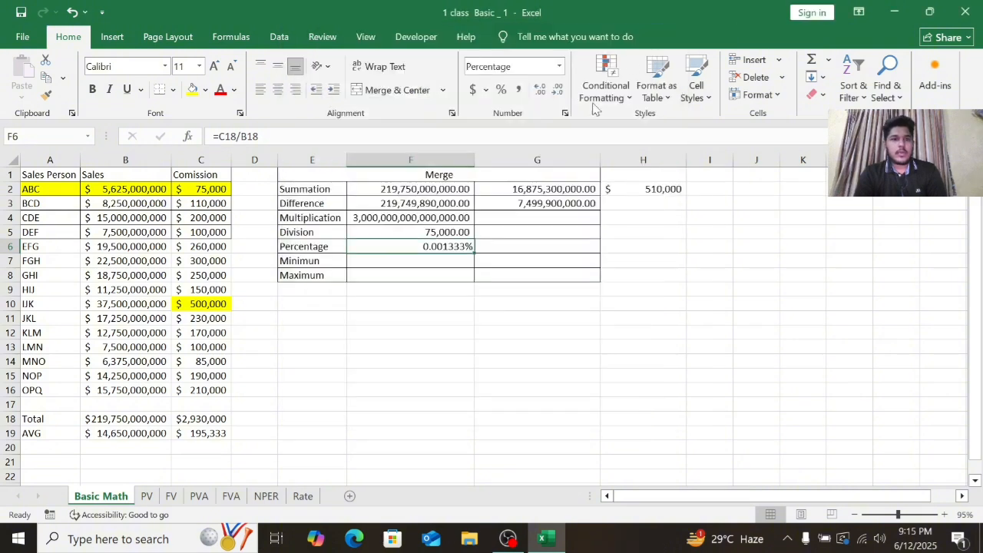
# Step: Calculate the smallest sales value in the Minimum row's cell F7 with =MIN(B2:B16)
pyautogui.click(404, 259)
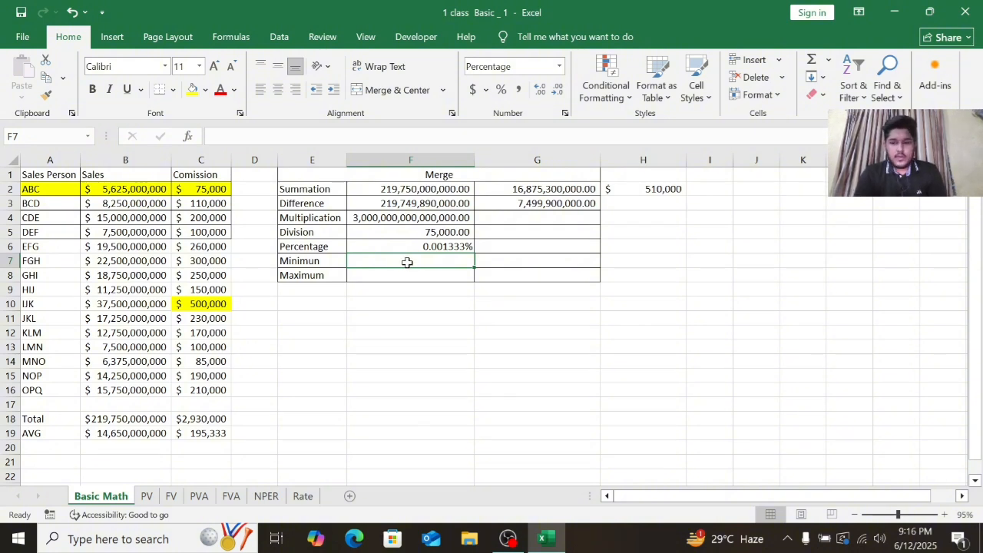
pyautogui.write('=mi')
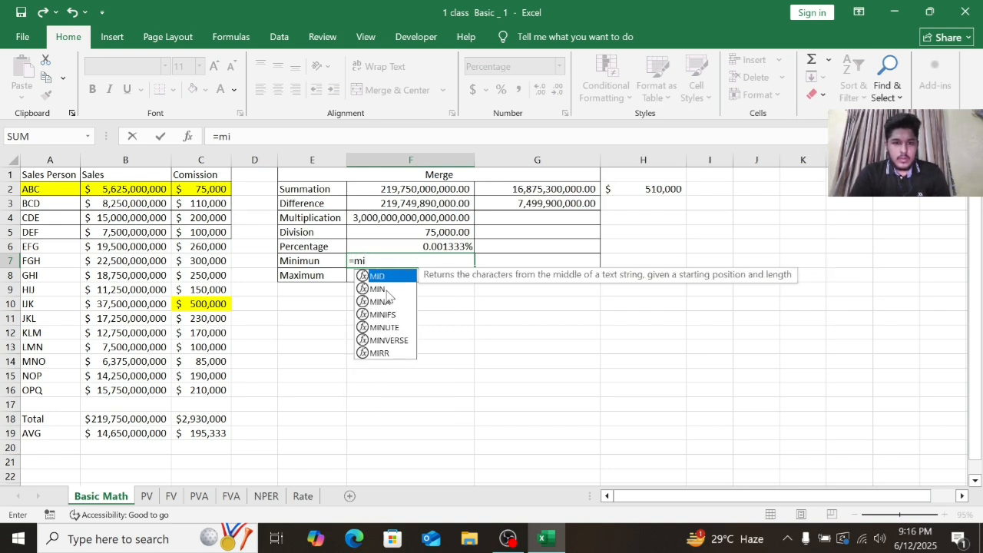
pyautogui.doubleClick(386, 289)
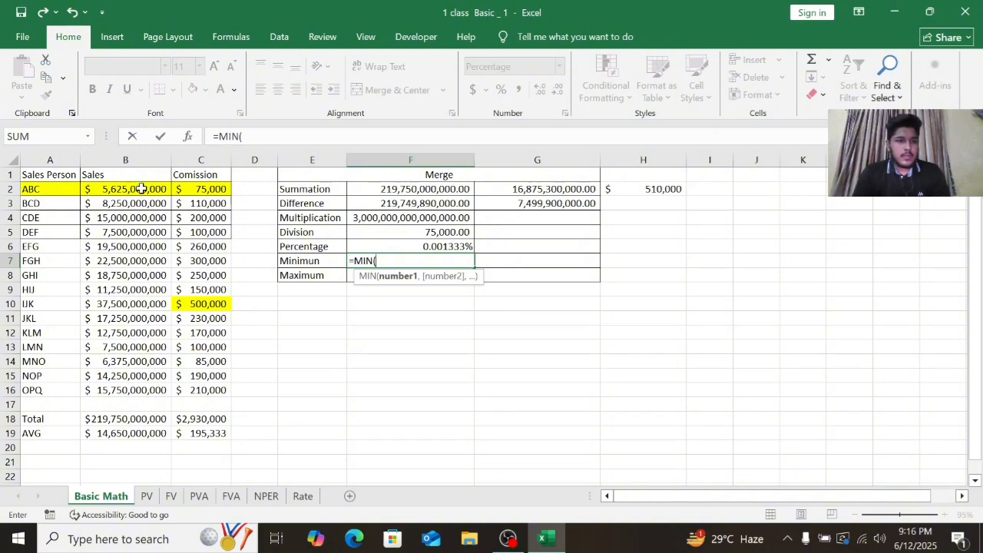
pyautogui.moveTo(141, 189); pyautogui.dragTo(153, 393)
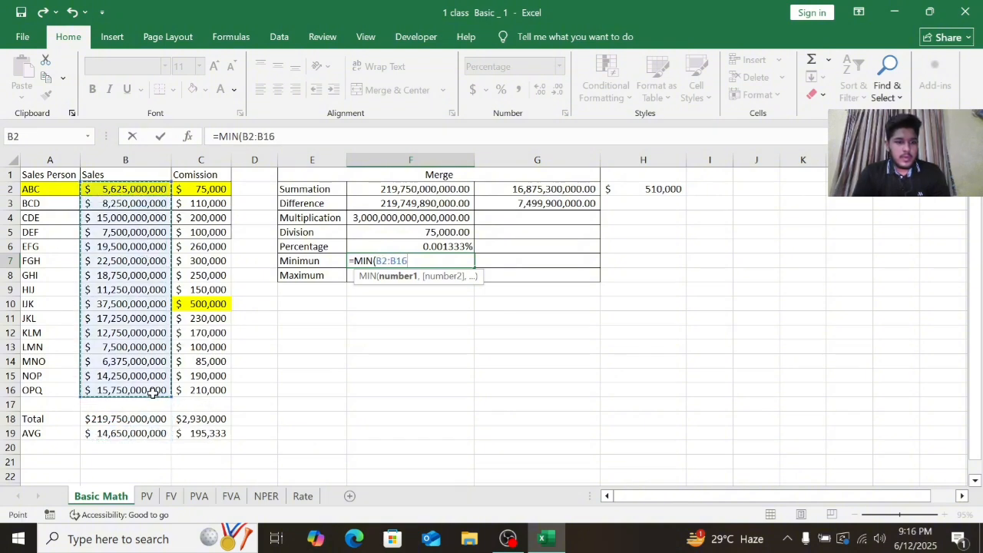
pyautogui.write(')')
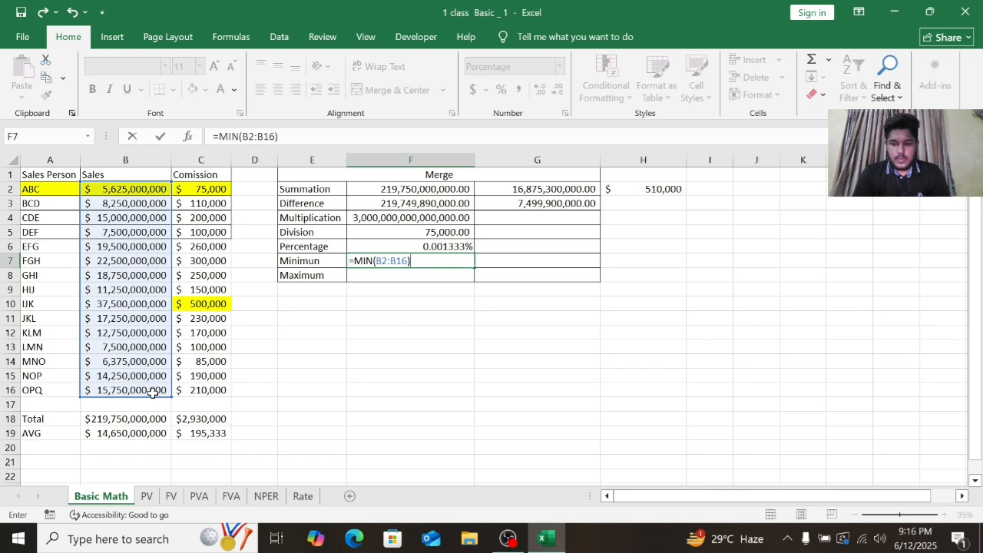
pyautogui.press('Return')
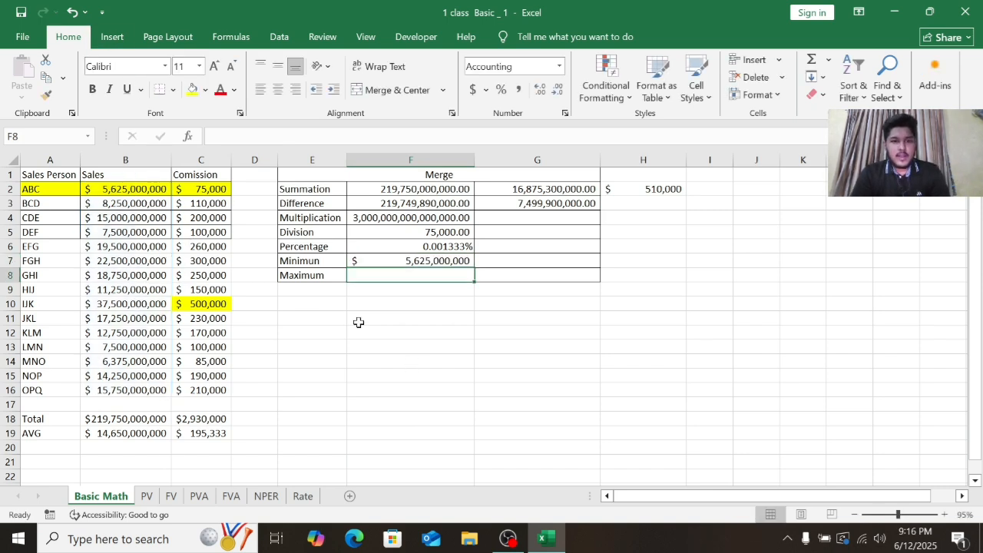
# Step: Calculate the largest sales value in the Maximum row's cell F8 with =MAX(B2:B16)
pyautogui.doubleClick(415, 273)
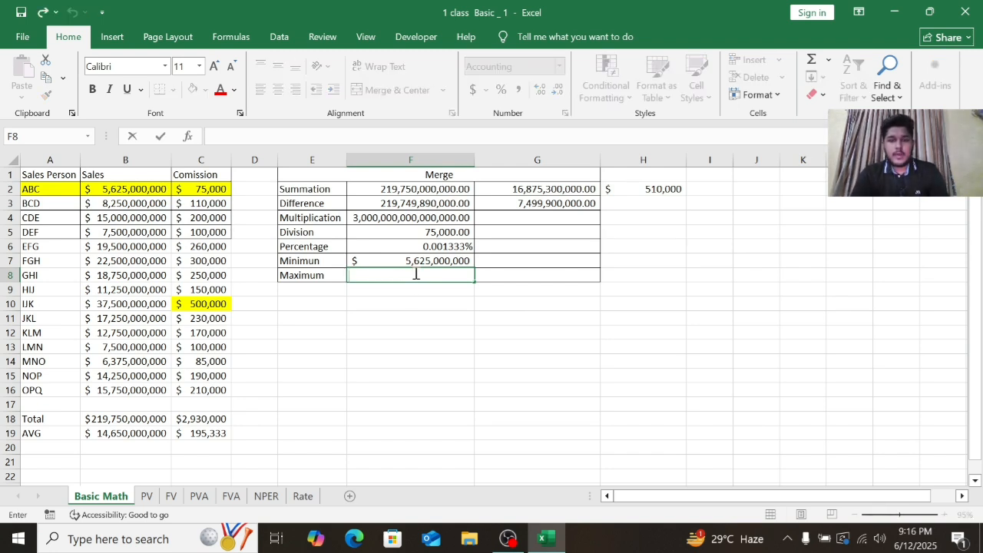
pyautogui.write('=,ax')
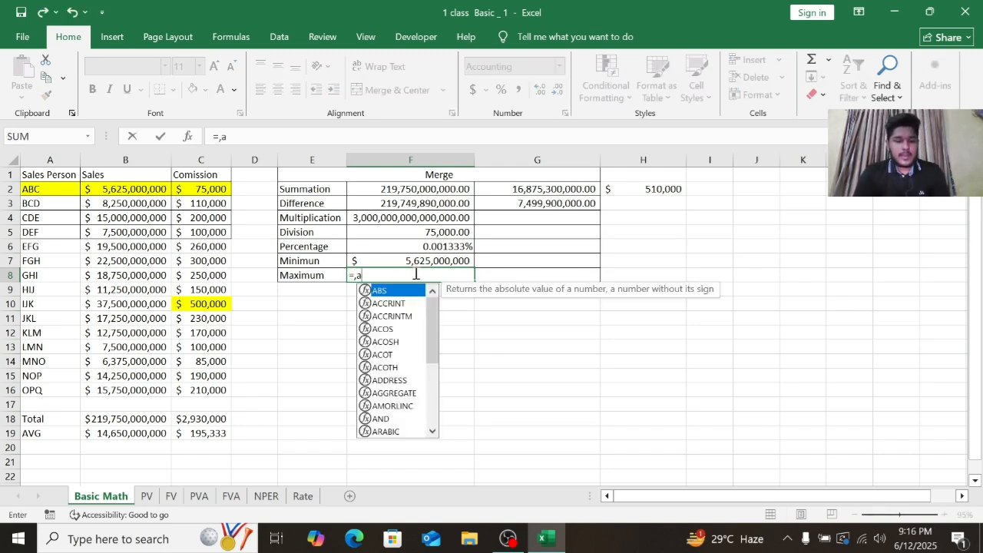
pyautogui.press('BackSpace')
pyautogui.press('BackSpace')
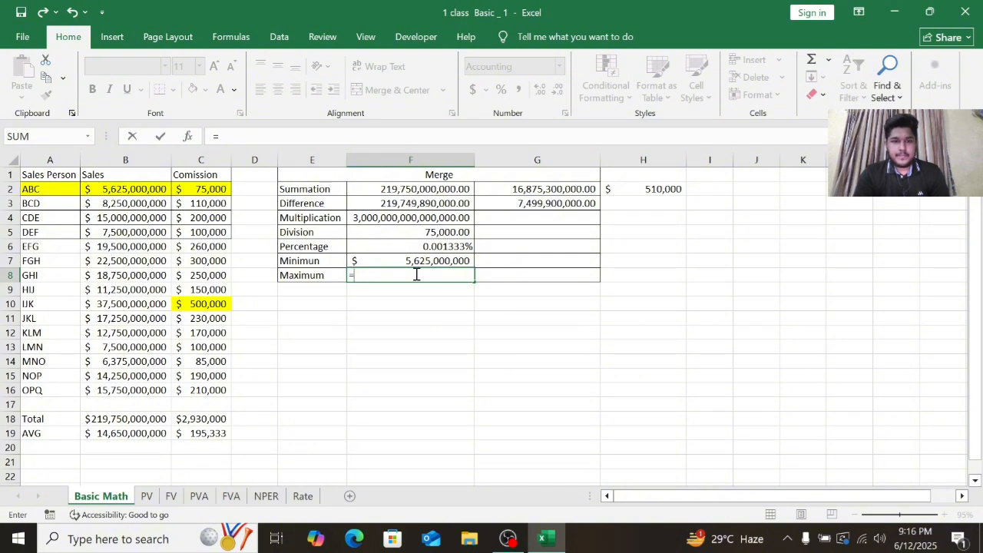
pyautogui.write('ma')
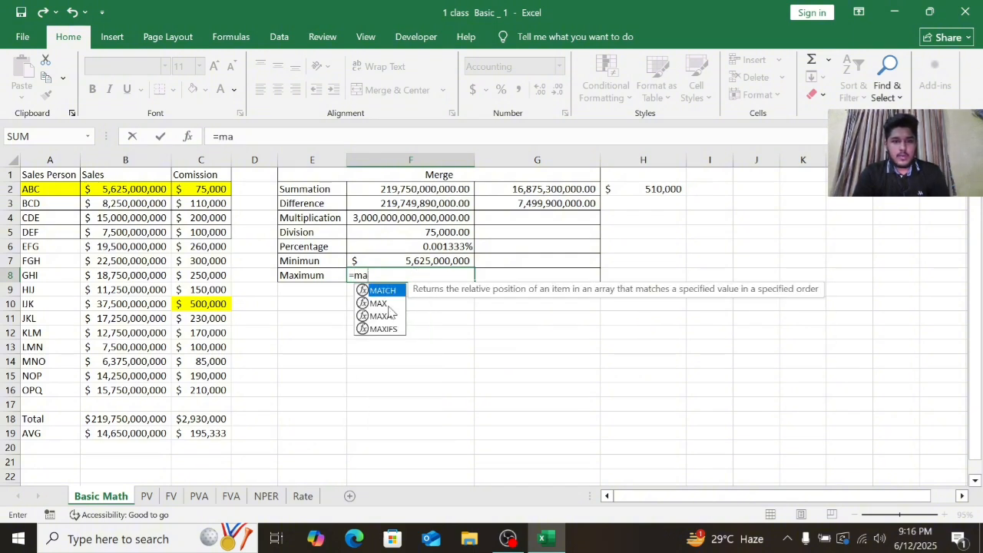
pyautogui.doubleClick(380, 303)
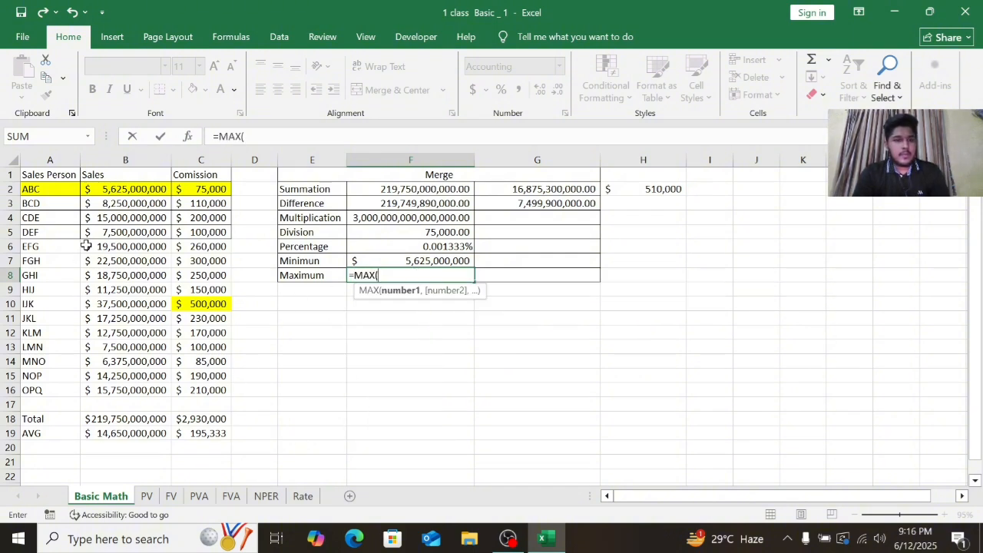
pyautogui.moveTo(116, 189); pyautogui.dragTo(132, 373)
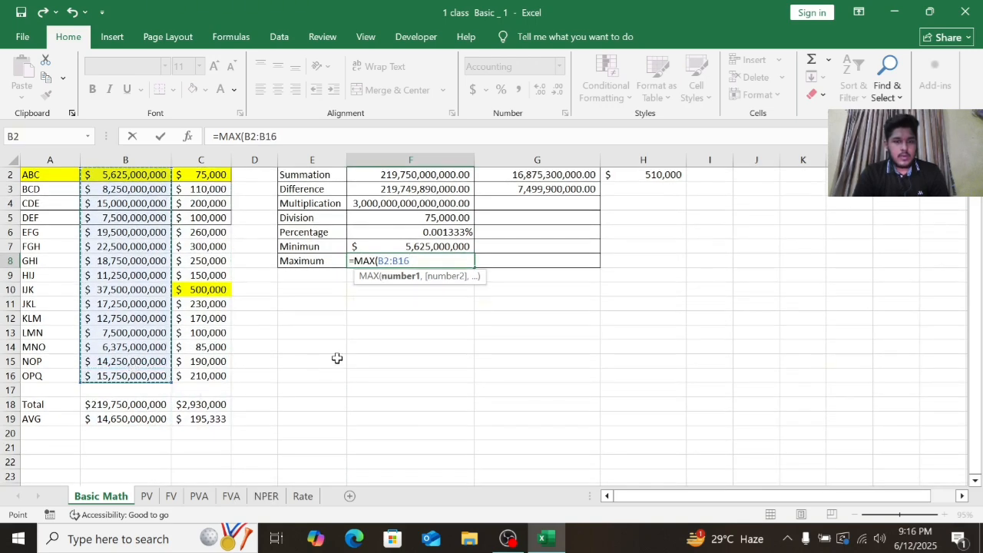
pyautogui.write(')')
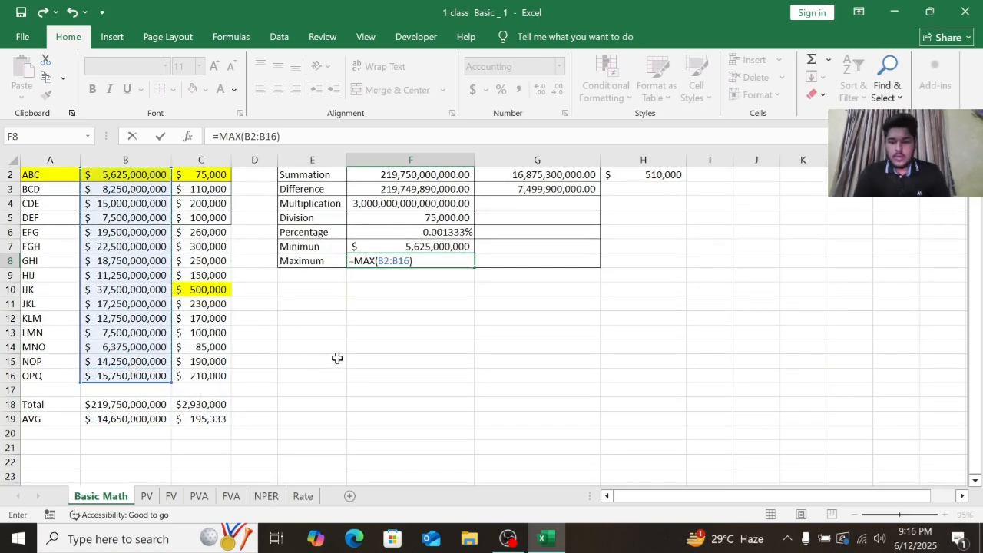
pyautogui.press('Return')
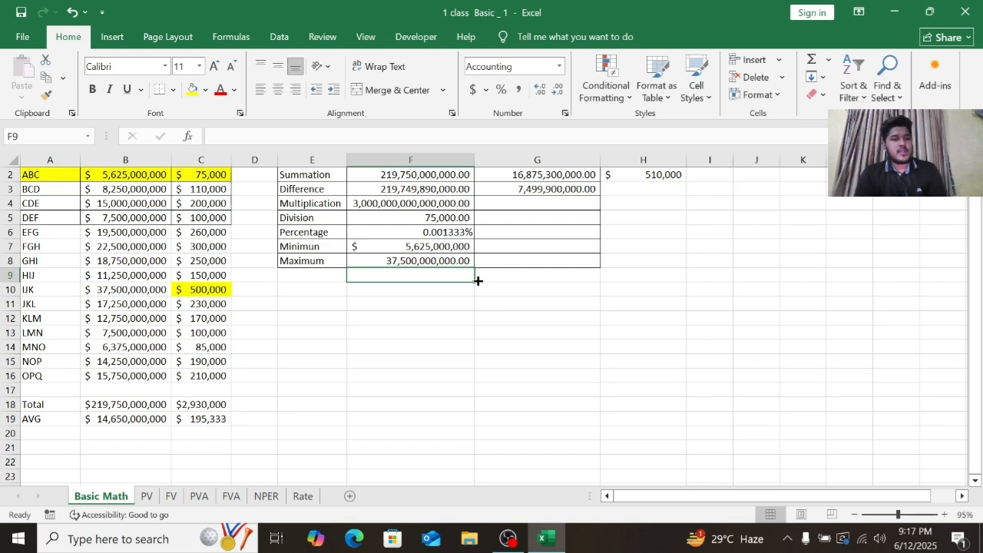
pyautogui.click(498, 244)
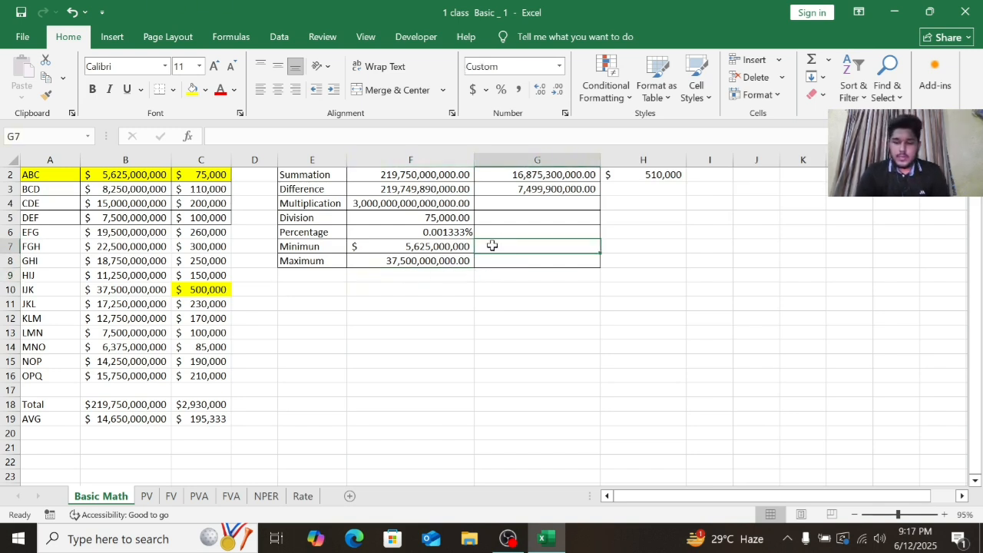
pyautogui.write('+')
pyautogui.write('=')
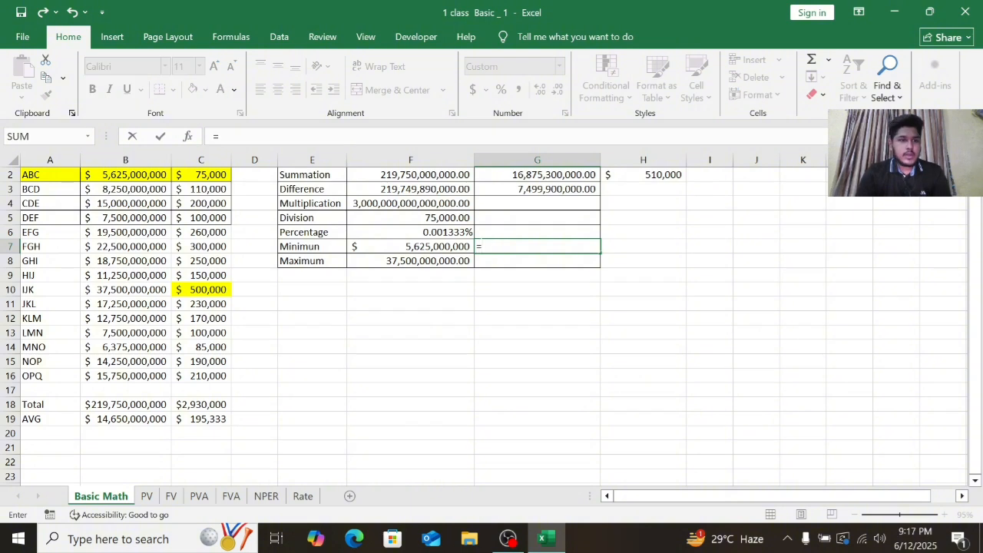
pyautogui.moveTo(143, 170); pyautogui.dragTo(213, 376)
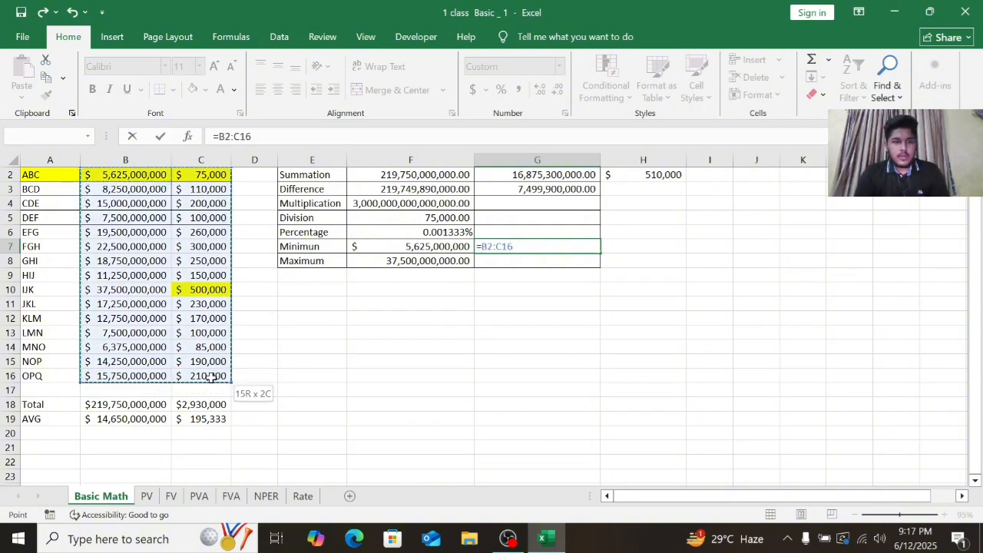
pyautogui.press('BackSpace')
pyautogui.press('BackSpace')
pyautogui.press('BackSpace')
pyautogui.press('BackSpace')
pyautogui.press('BackSpace')
pyautogui.press('BackSpace')
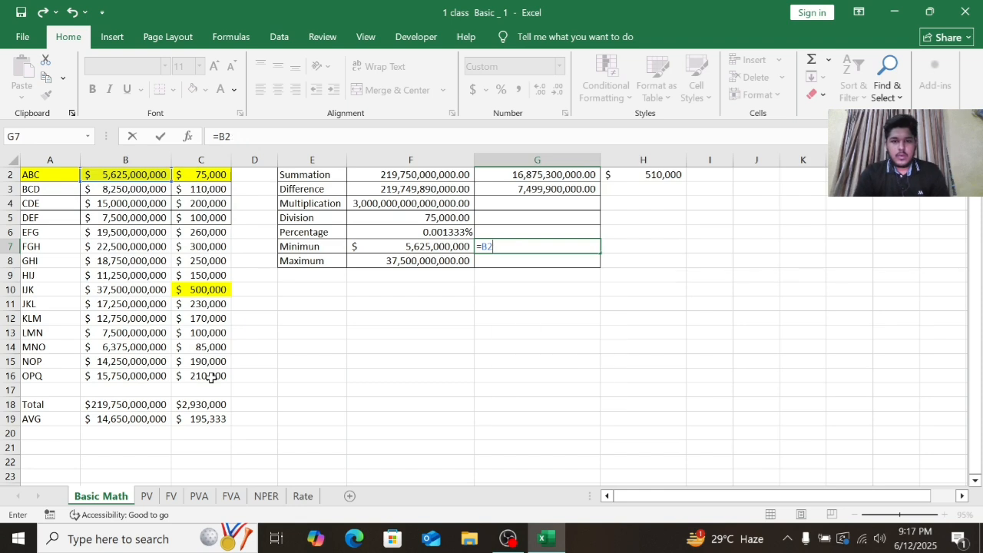
# Step: Complete the formula in the Minimum row's cell G7 as =MIN(B2:B16,C2:C16), covering both sales and commission
pyautogui.write('min')
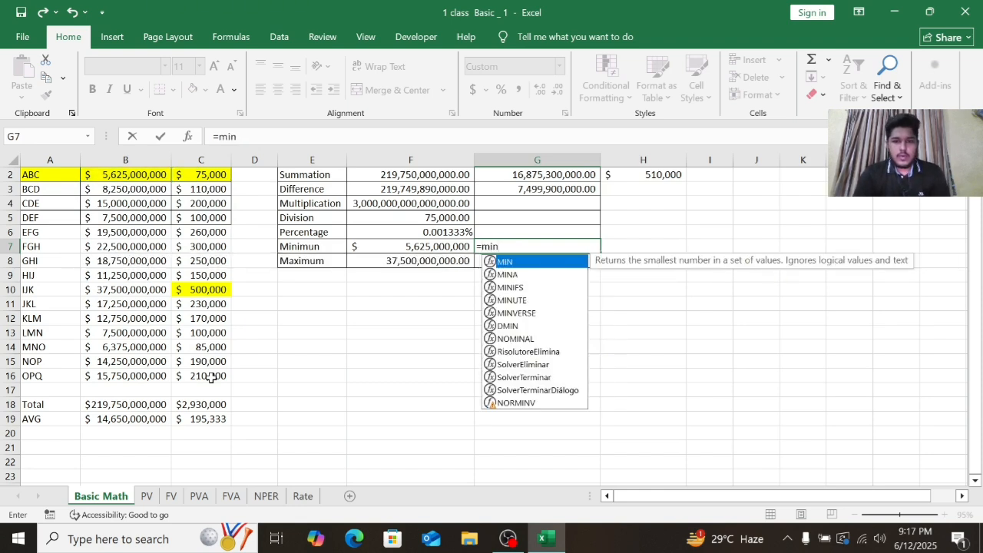
pyautogui.doubleClick(519, 262)
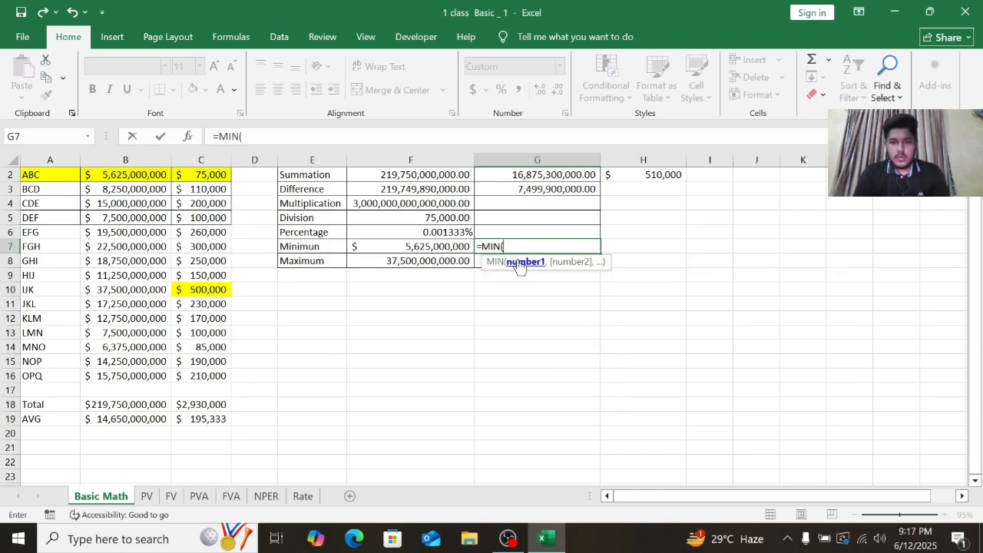
pyautogui.moveTo(126, 174); pyautogui.dragTo(160, 372)
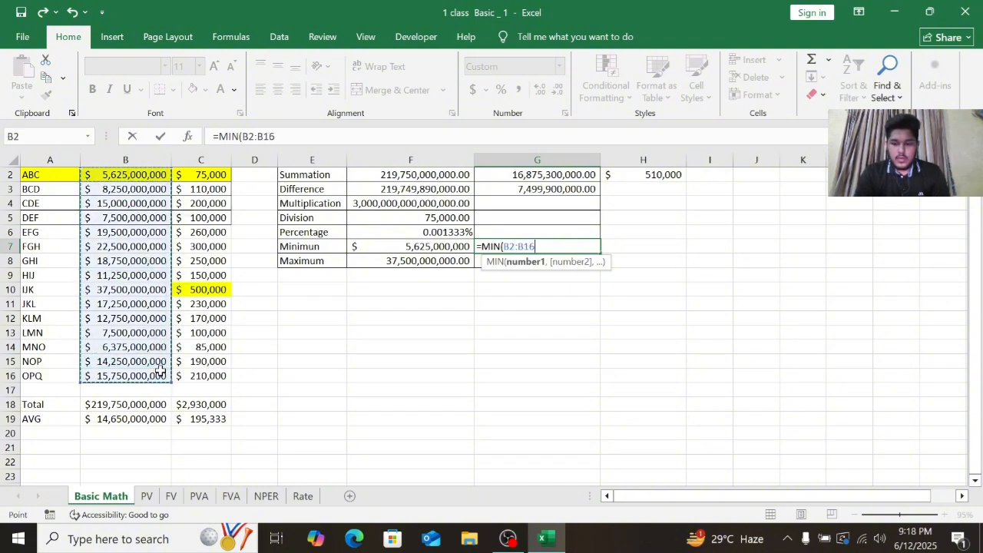
pyautogui.write(',')
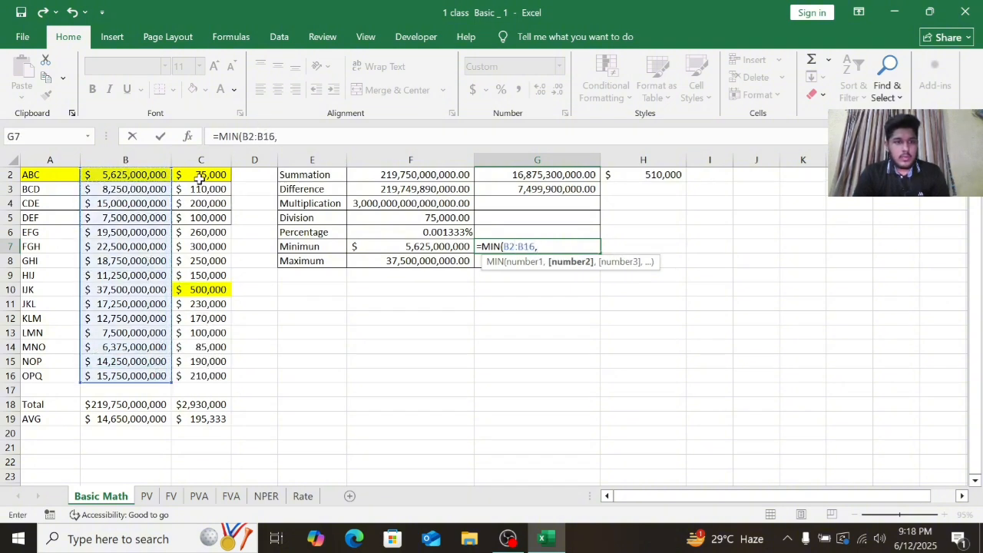
pyautogui.moveTo(200, 176); pyautogui.dragTo(207, 374)
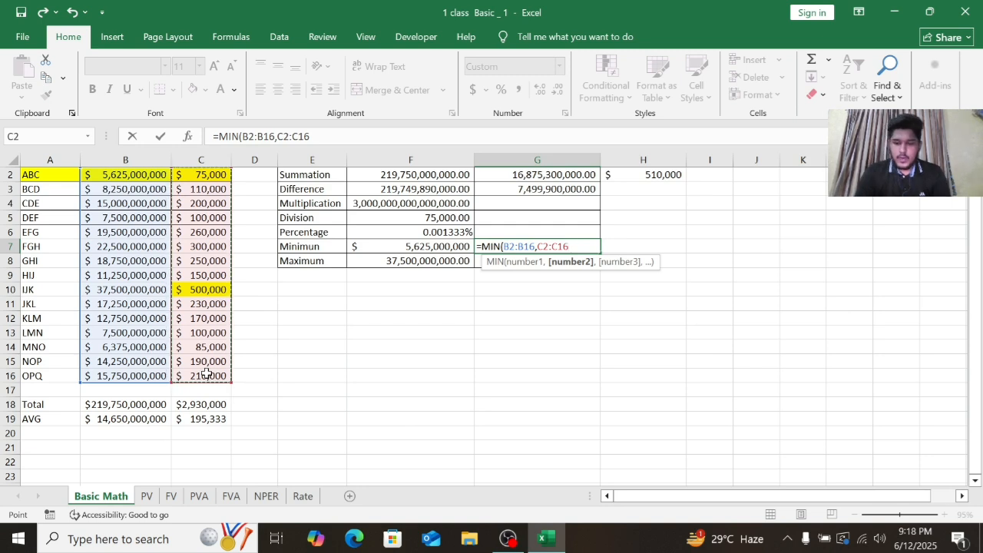
pyautogui.write(')')
pyautogui.press('Return')
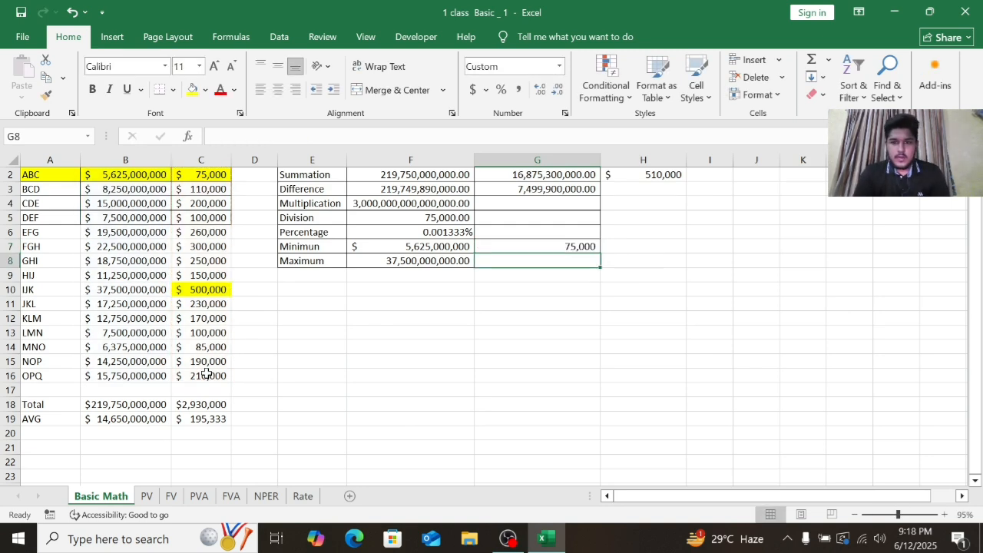
# Step: Enter =MAX(B2:C16) in the Maximum row's cell G8 to cover both sales and commission, and review the formula
pyautogui.scroll(1, 176, 235)
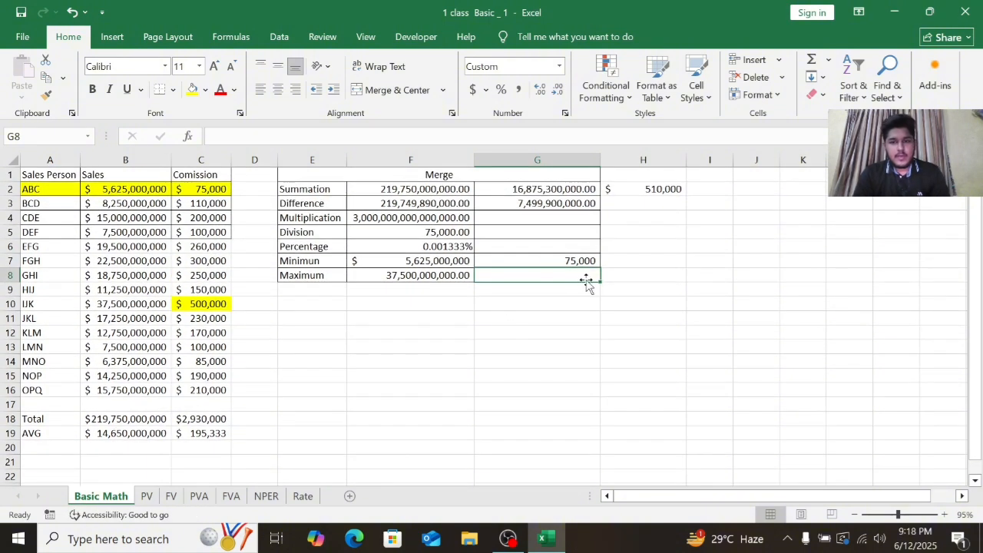
pyautogui.write('=max')
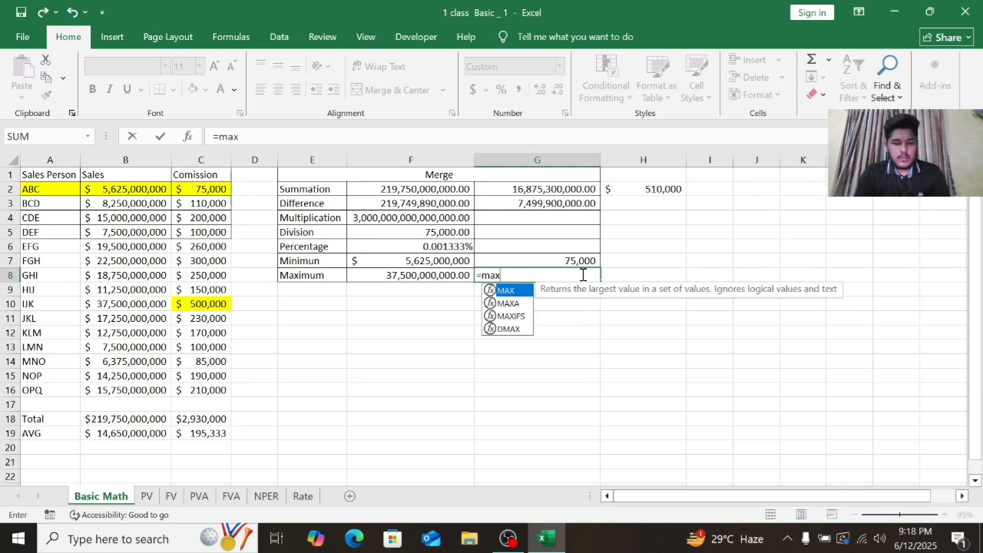
pyautogui.doubleClick(527, 290)
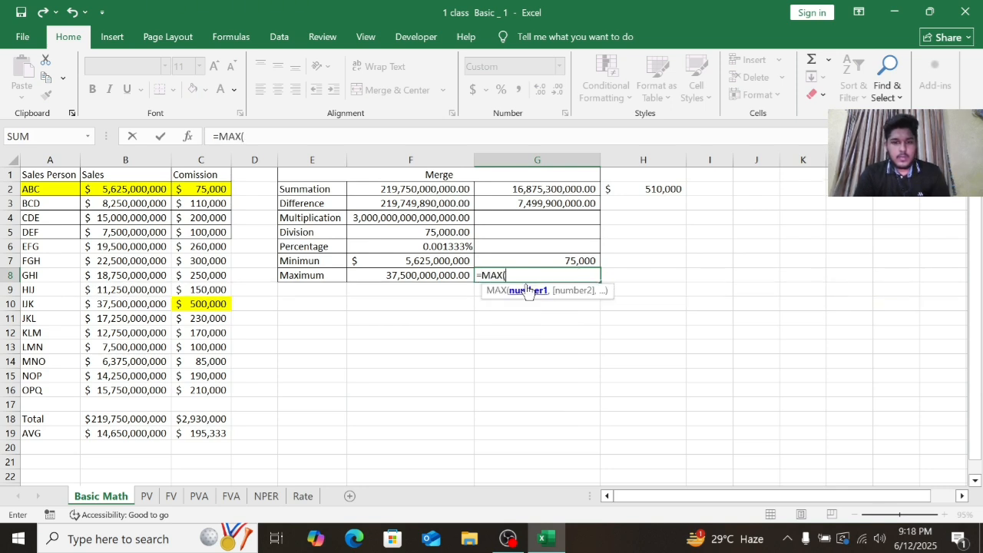
pyautogui.moveTo(157, 190); pyautogui.dragTo(185, 391)
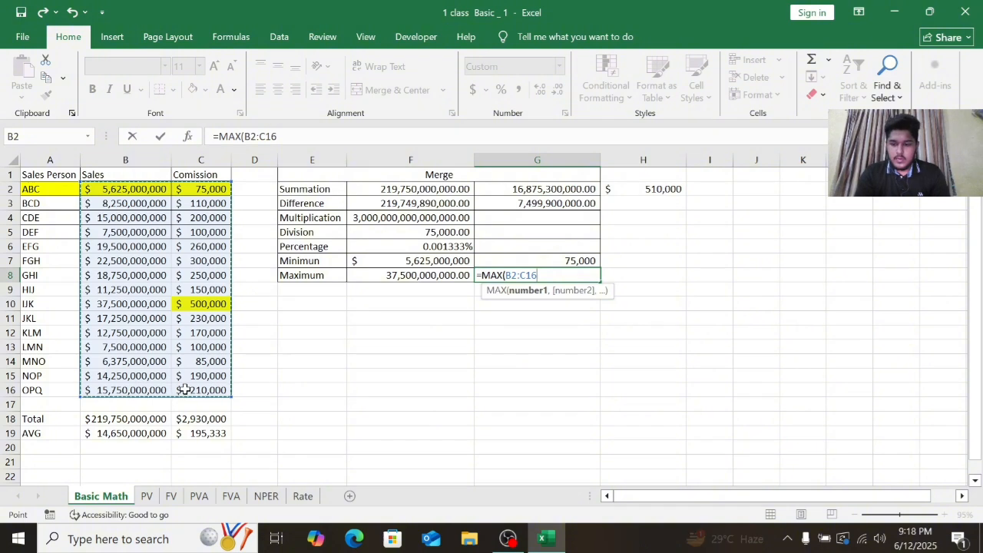
pyautogui.write(')')
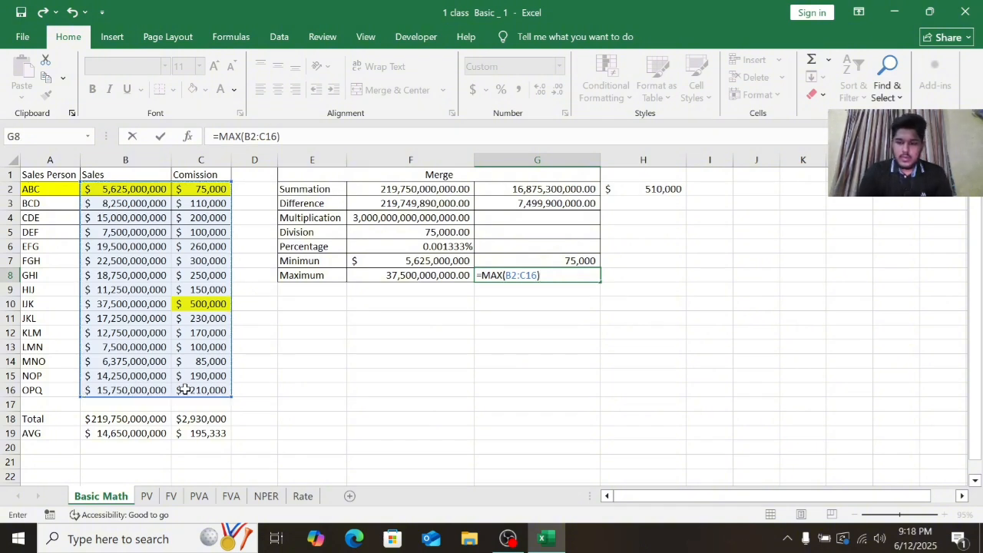
pyautogui.press('Return')
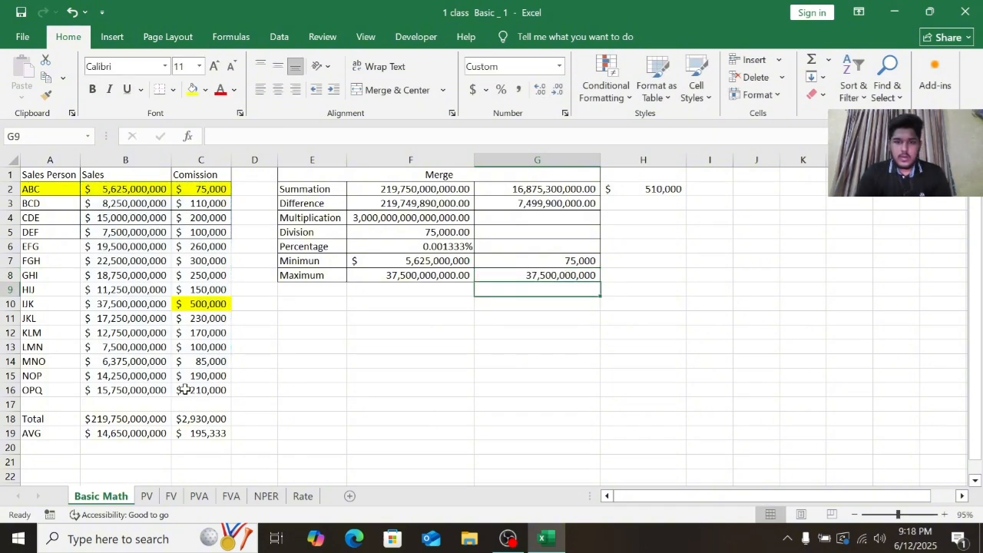
pyautogui.click(576, 275)
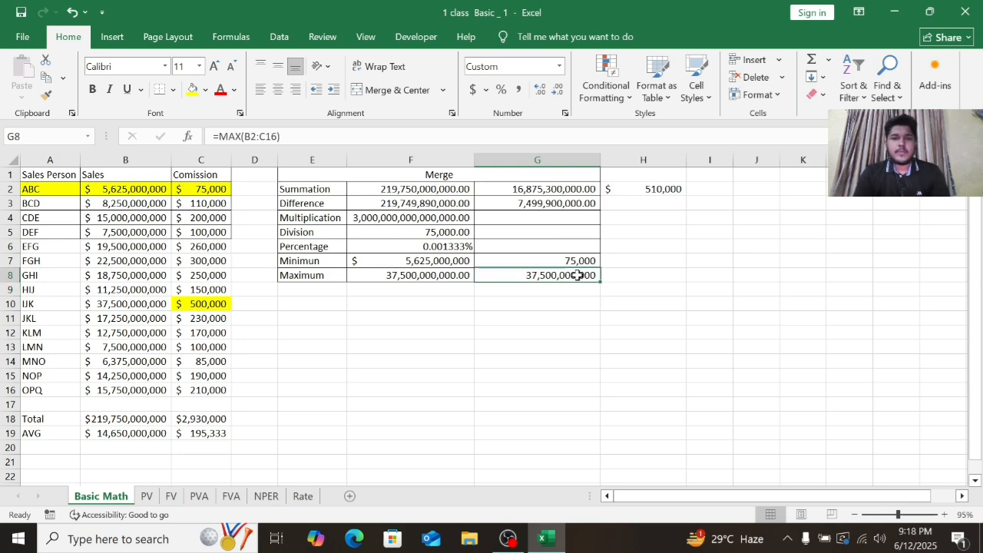
# Step: On the PV sheet, undo a trial clearing of C4:C5 and clear only the present value result in C4
pyautogui.click(146, 496)
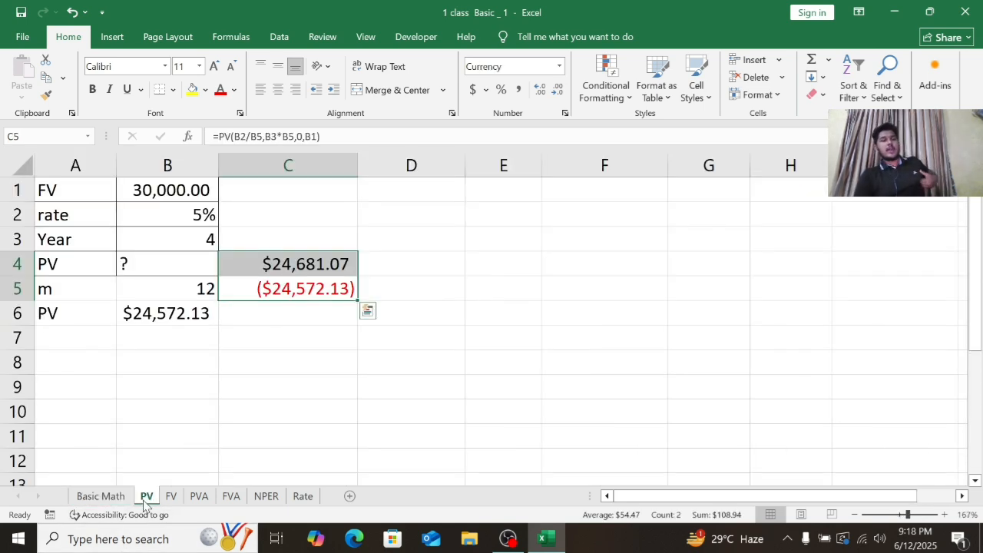
pyautogui.scroll(-2, 318, 377)
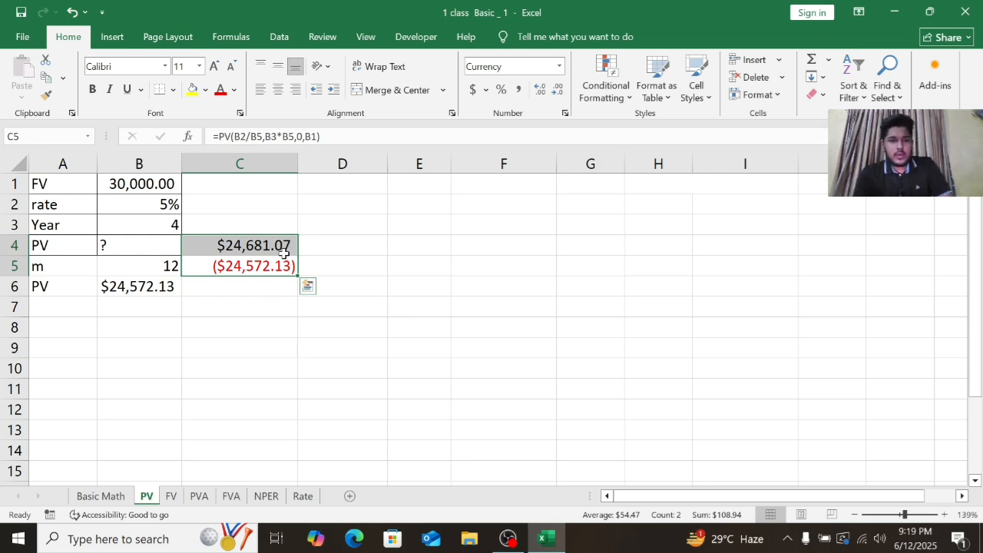
pyautogui.press('Delete')
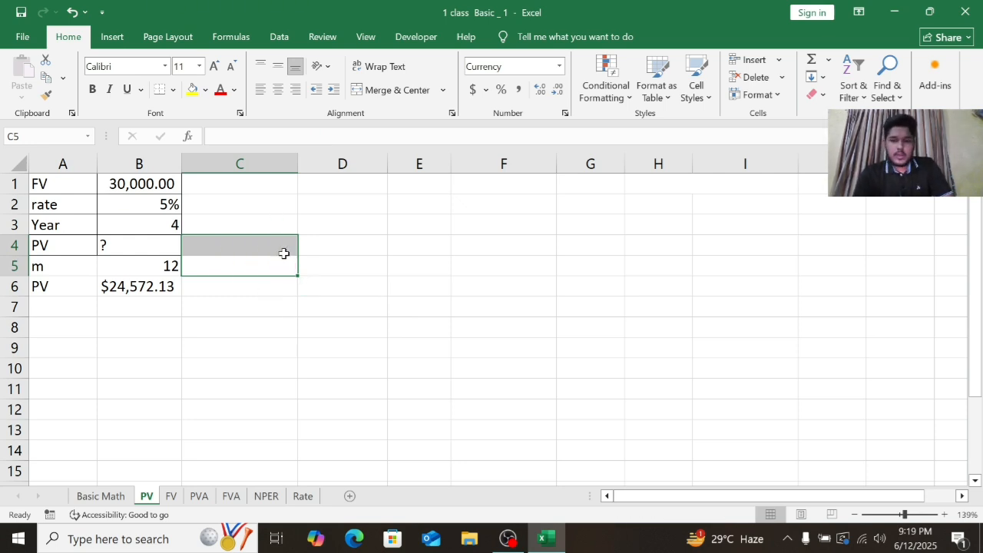
pyautogui.hotkey('ctrl', 'z')
pyautogui.click(242, 289)
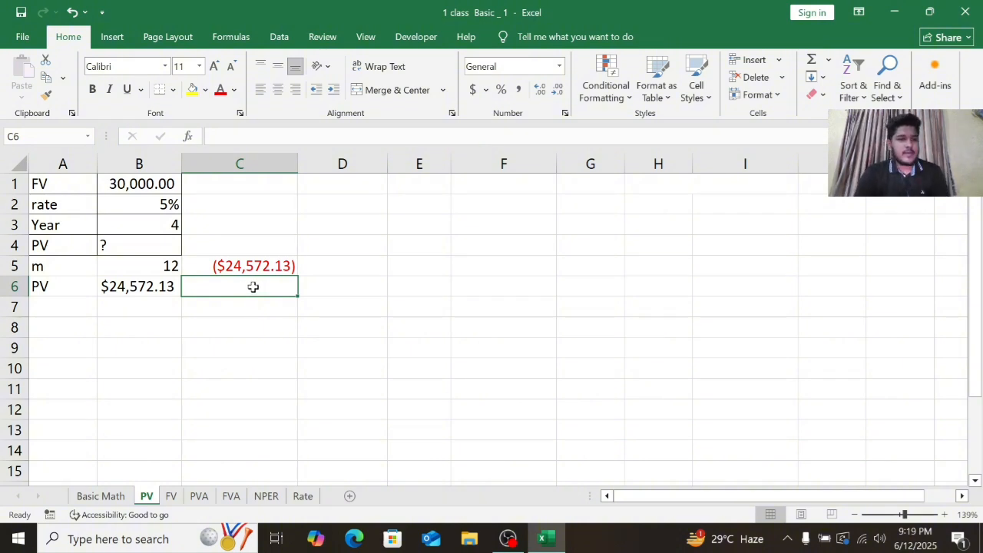
# Step: Calculate the present value with annual compounding in cell C6 using =PV(B2,B3,0,B1,0), and review the formula
pyautogui.write('=pv')
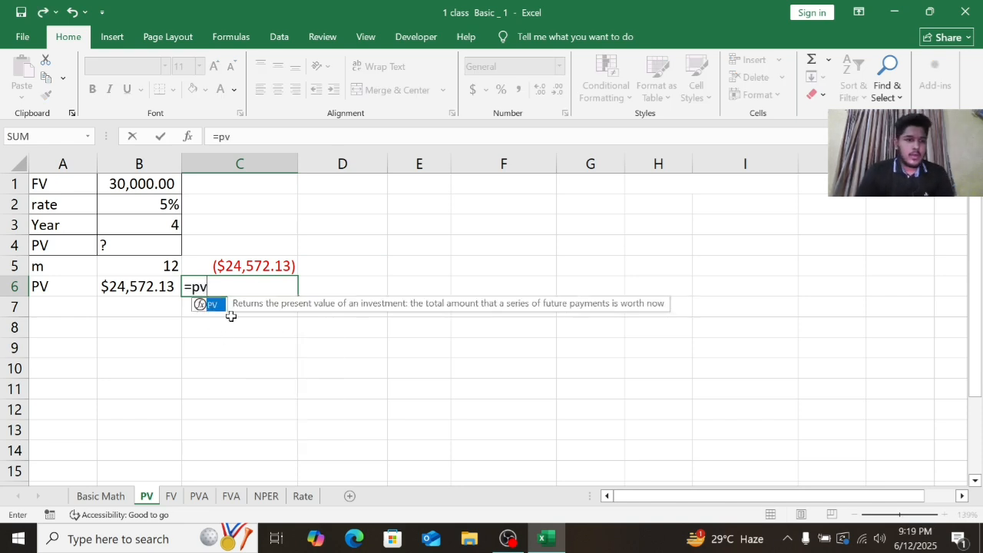
pyautogui.doubleClick(221, 306)
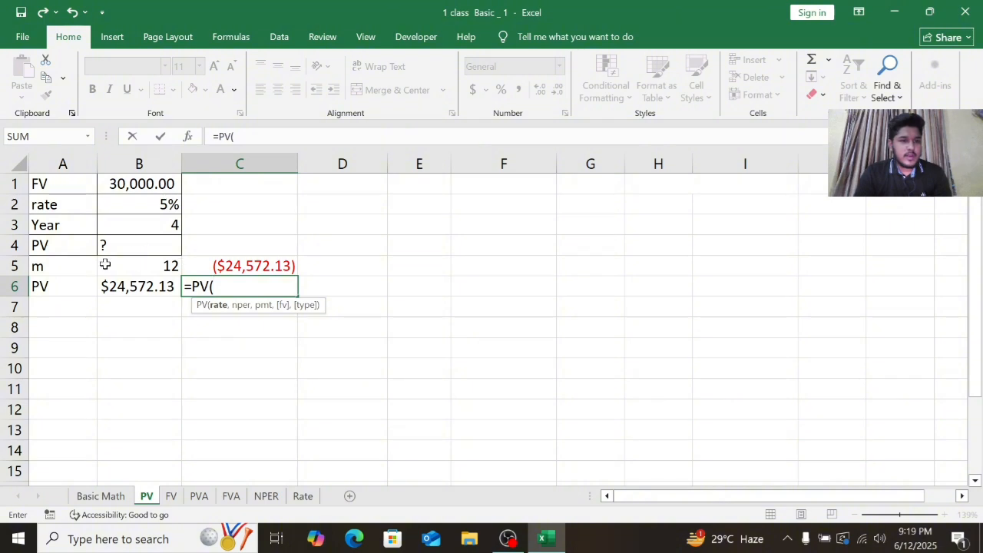
pyautogui.click(159, 209)
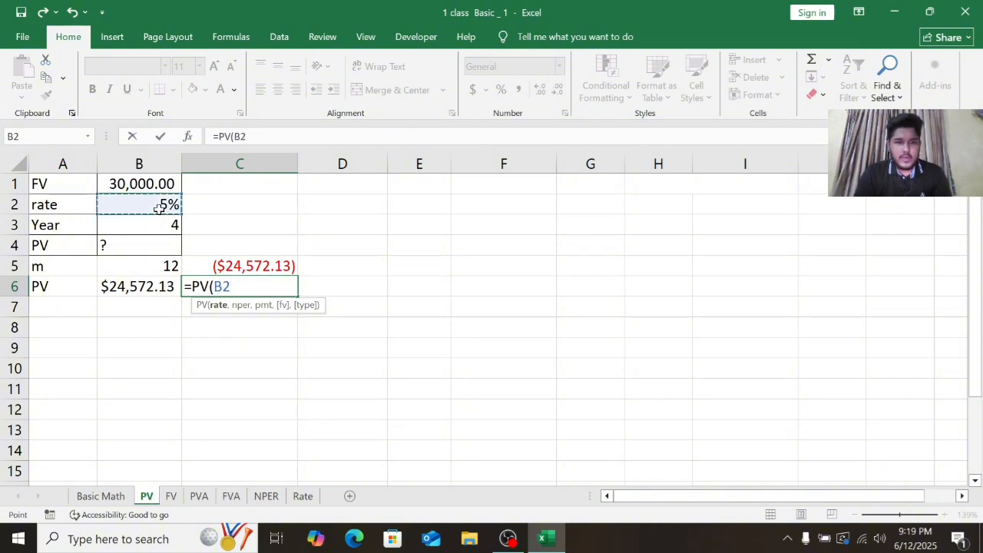
pyautogui.write(',')
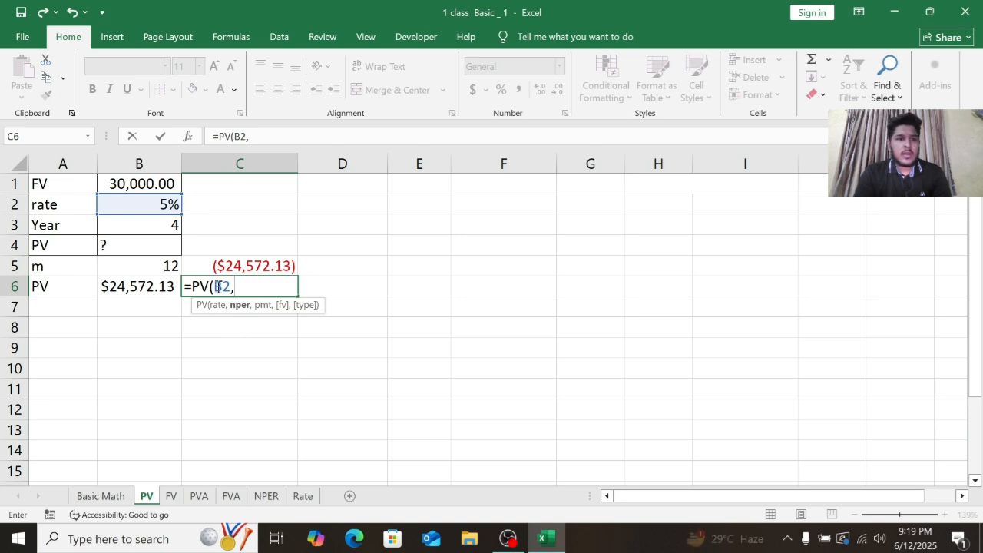
pyautogui.click(162, 225)
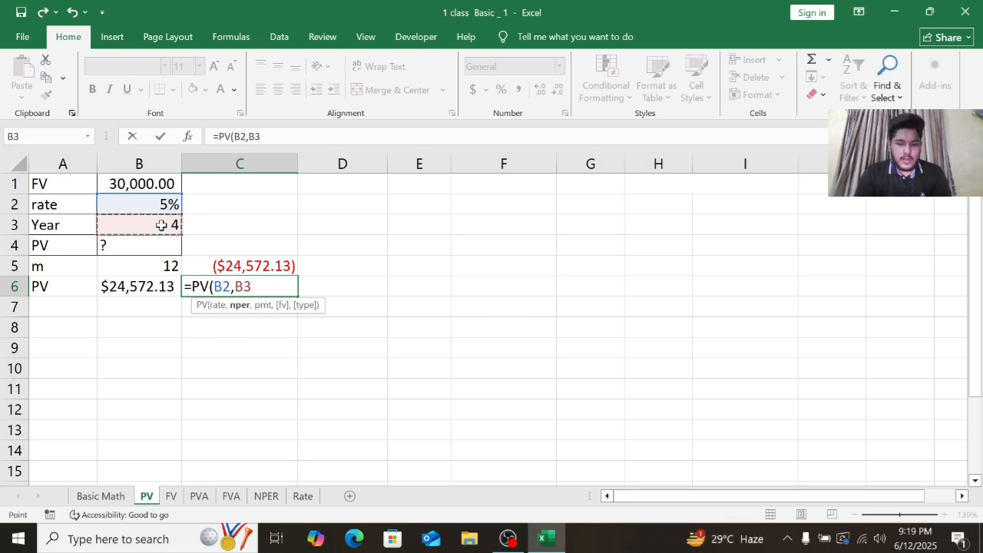
pyautogui.write(',')
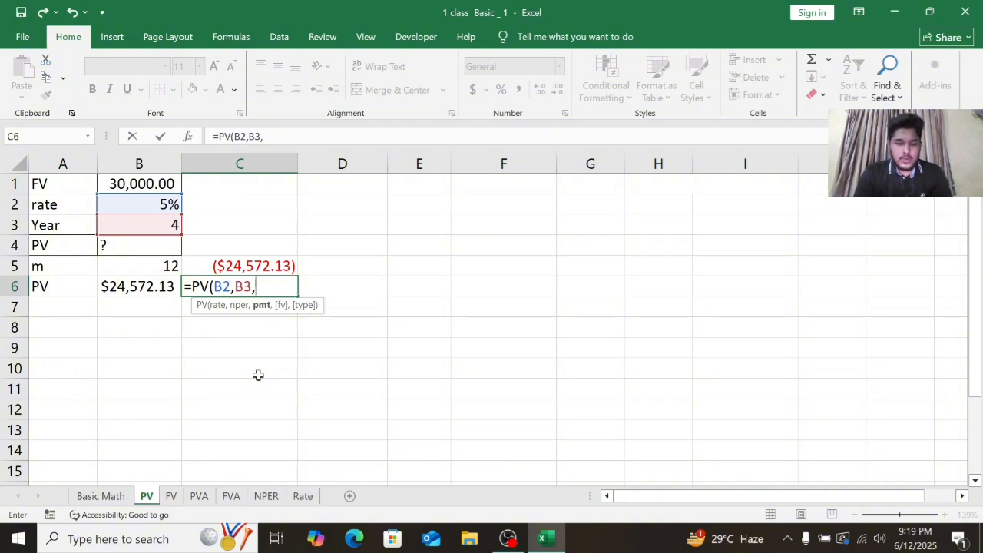
pyautogui.write('0,')
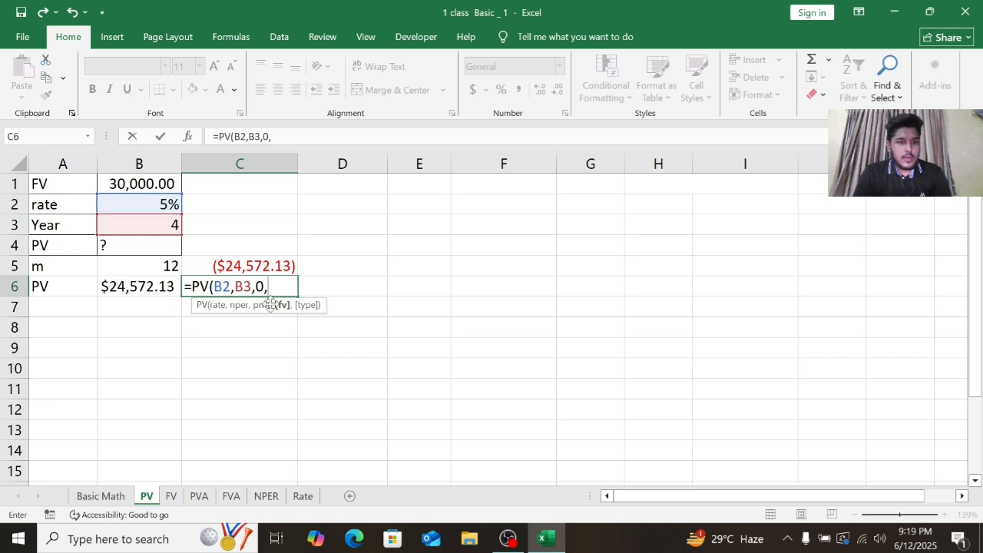
pyautogui.click(160, 183)
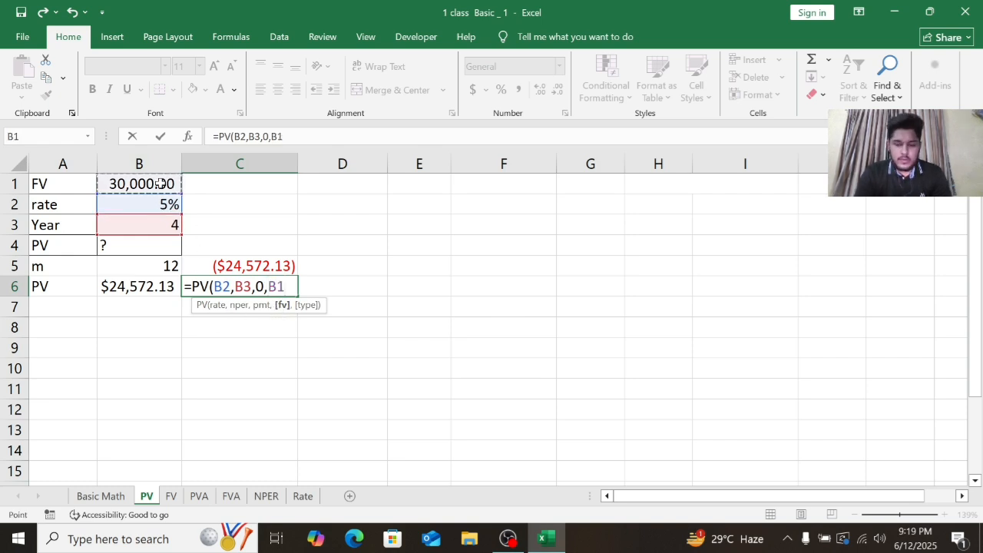
pyautogui.write(',')
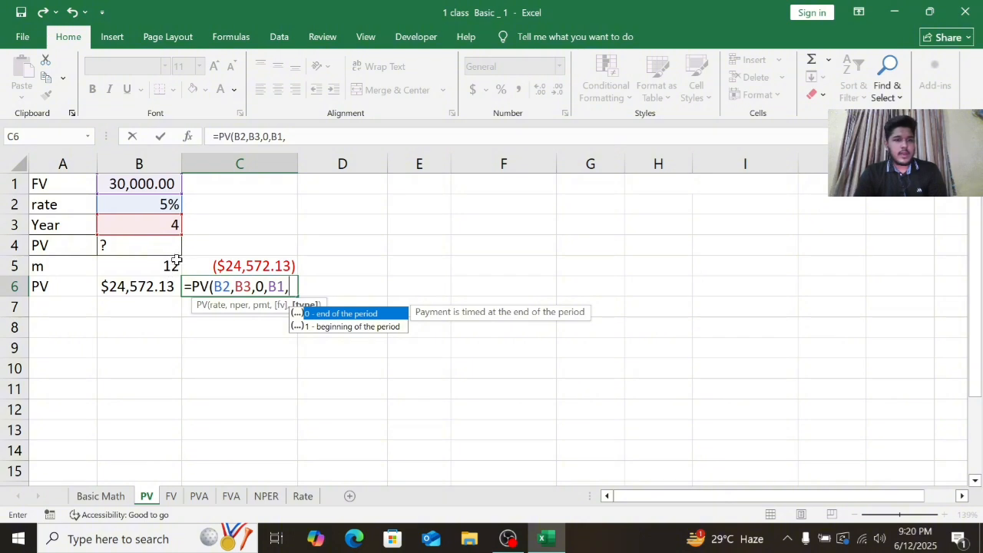
pyautogui.write('0')
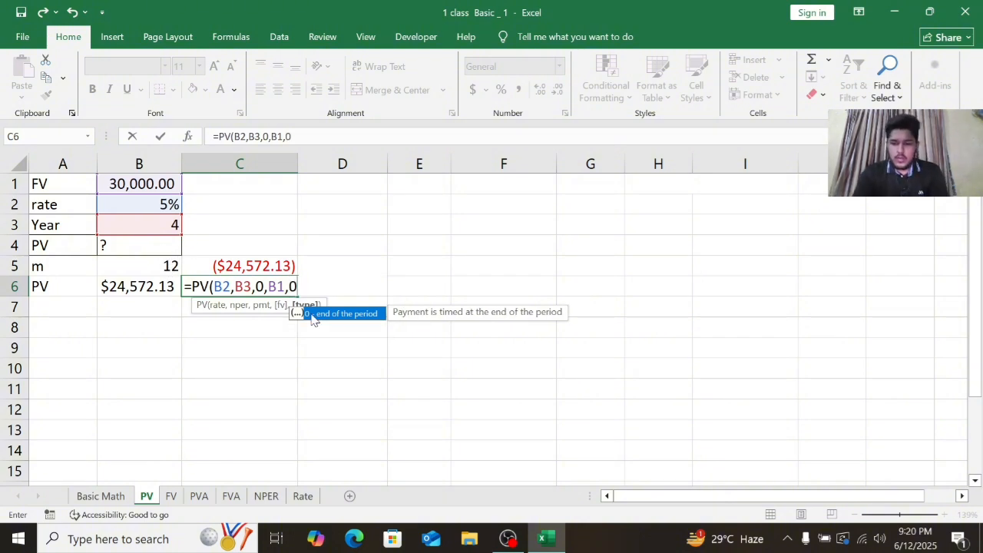
pyautogui.write(')')
pyautogui.click(311, 314)
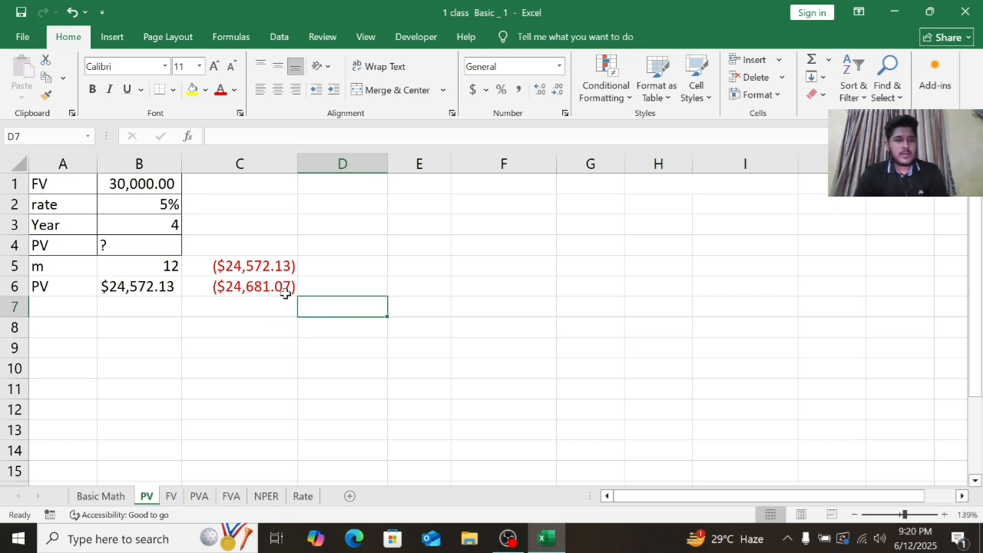
pyautogui.click(281, 292)
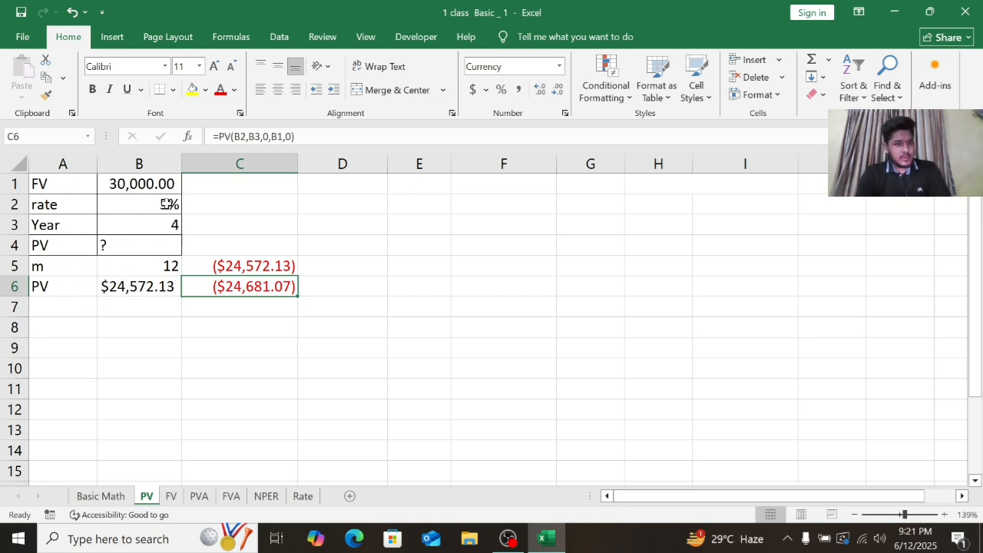
# Step: Start a PV formula in cell D6 with B2/B5 as the rate per compounding period
pyautogui.click(327, 290)
pyautogui.write('=')
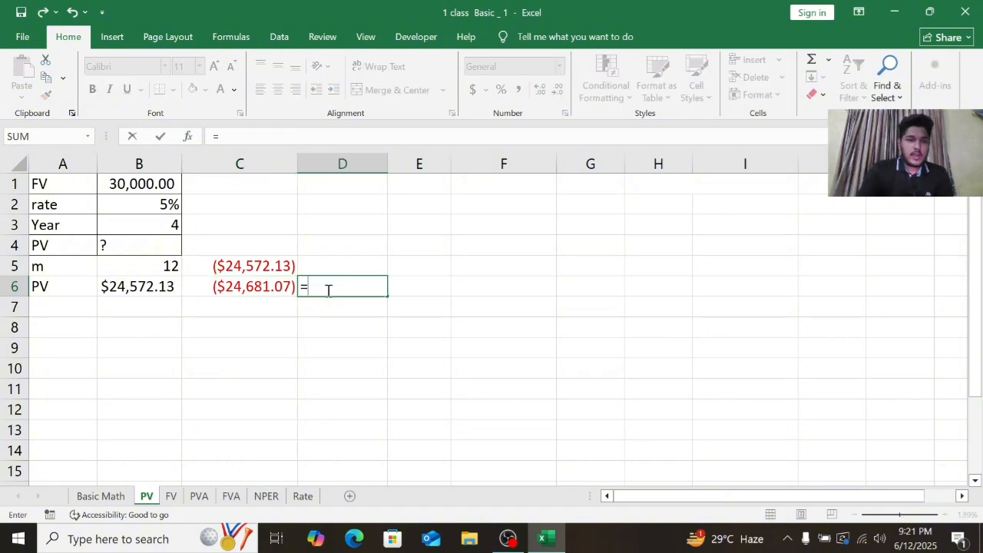
pyautogui.write('pv')
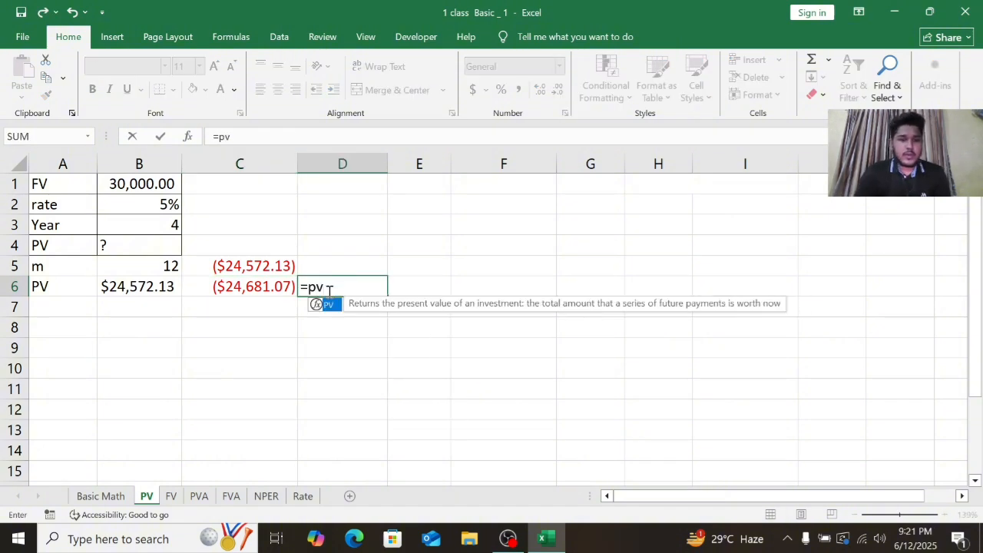
pyautogui.doubleClick(343, 307)
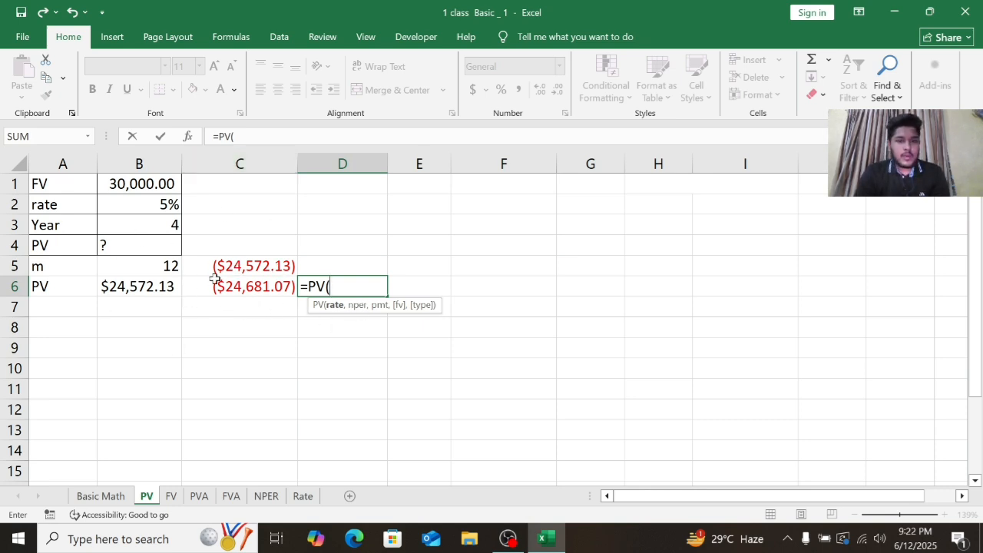
pyautogui.click(173, 212)
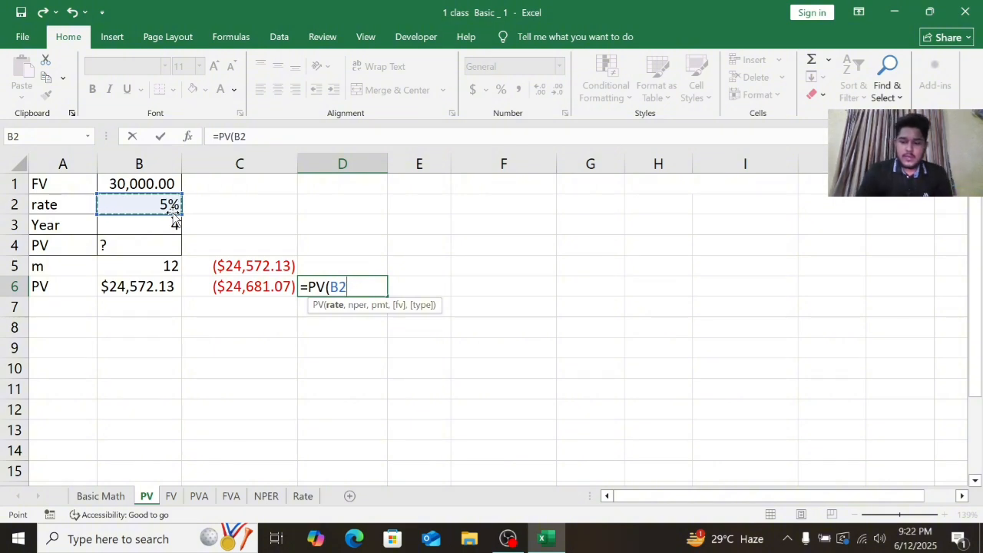
pyautogui.write('/')
pyautogui.click(134, 269)
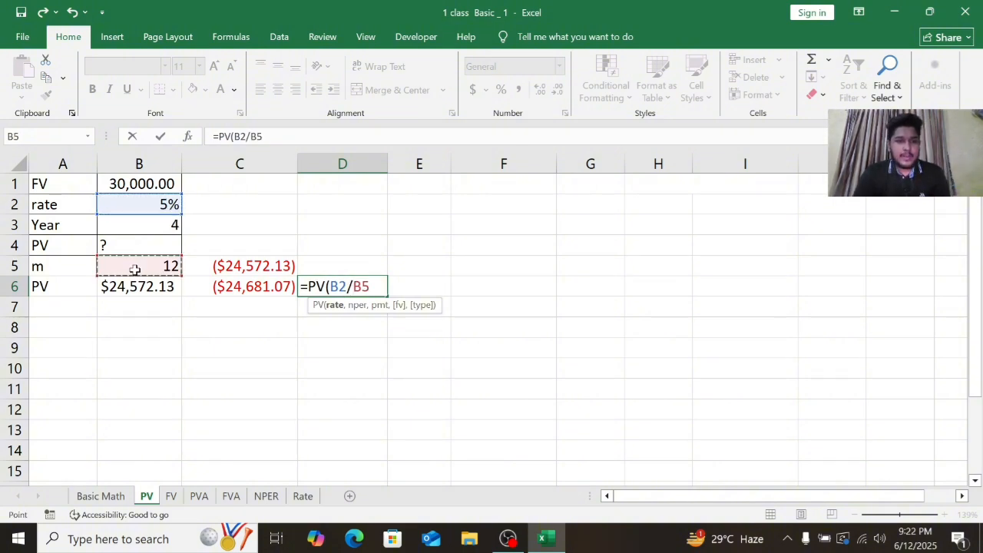
pyautogui.write(',')
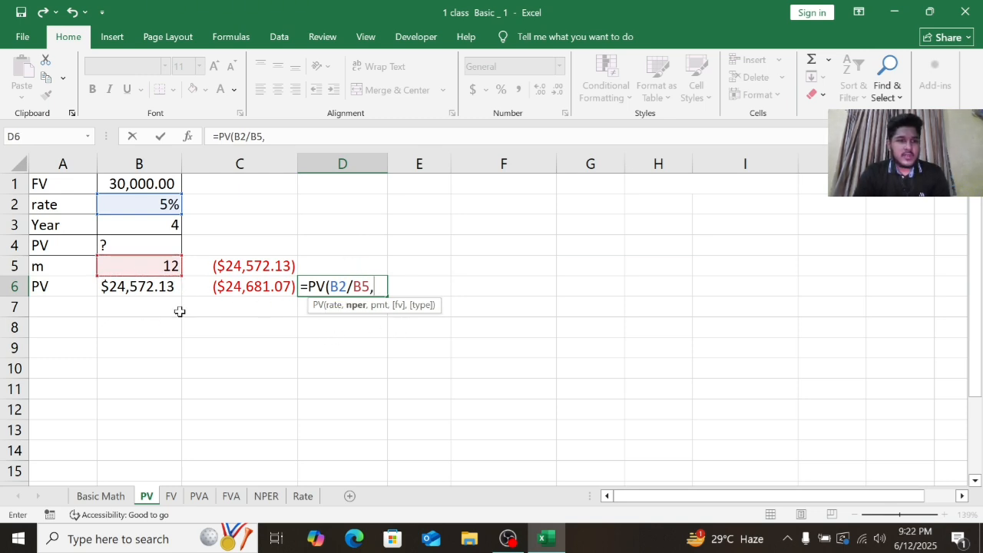
# Step: Add B3*B5 as the number of periods in D6's PV formula and enter it with the payment argument left blank
pyautogui.click(176, 224)
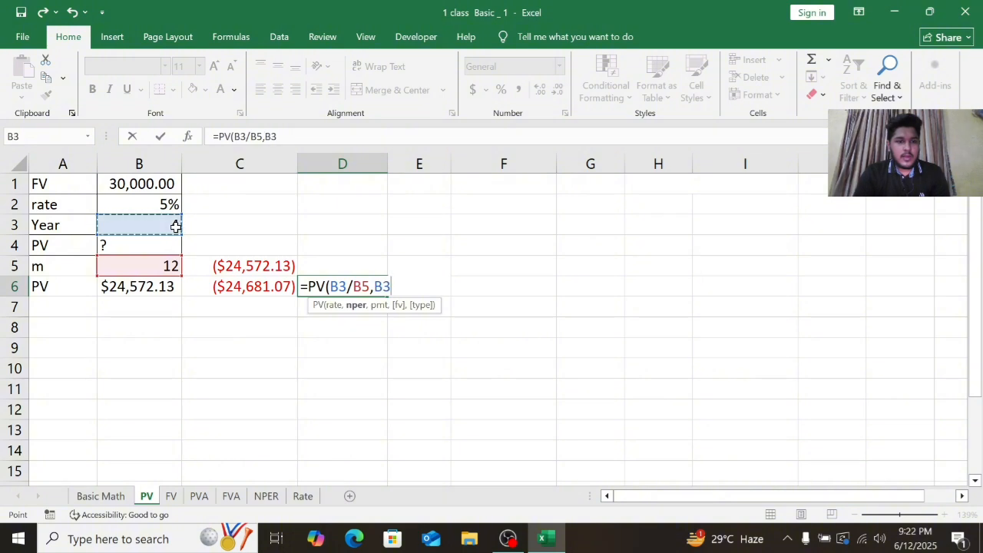
pyautogui.write('*')
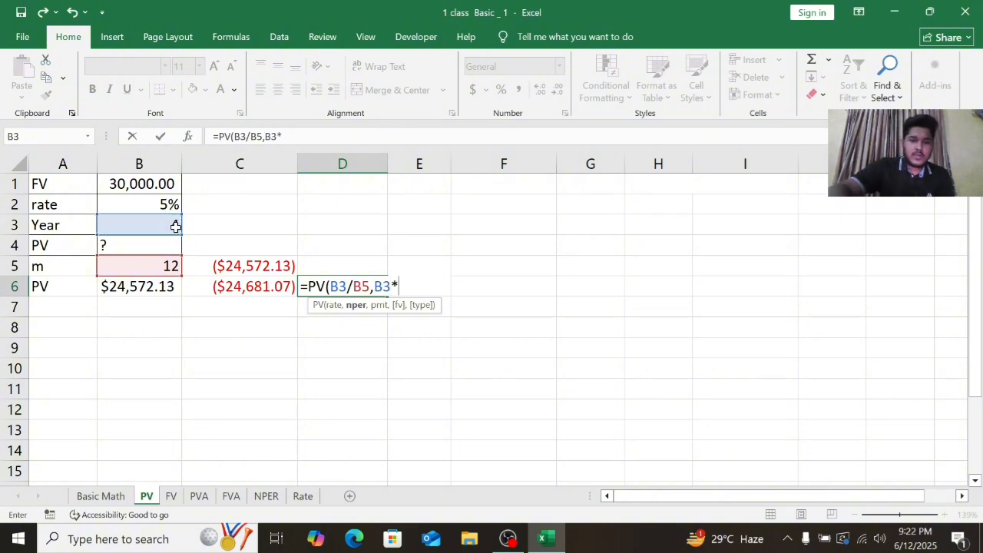
pyautogui.click(159, 264)
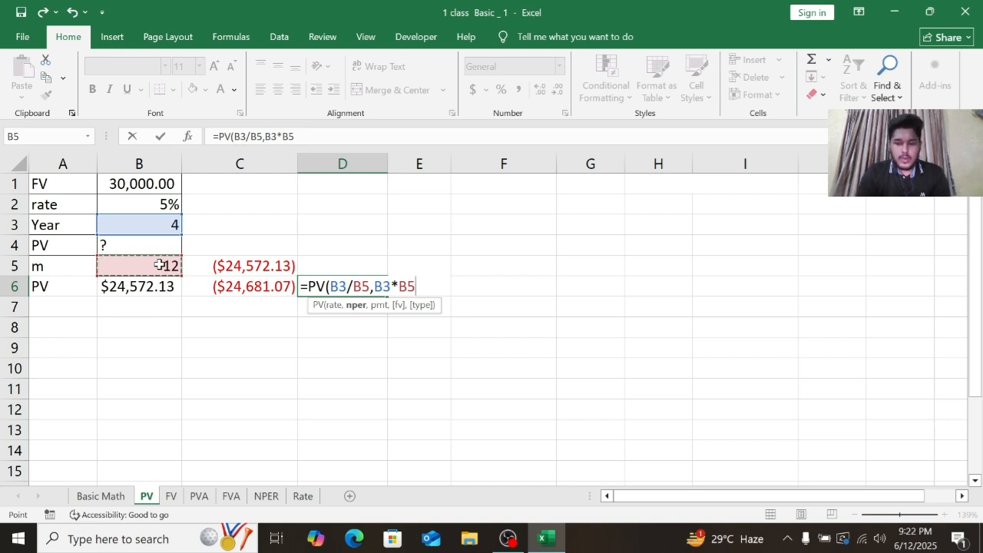
pyautogui.write(',')
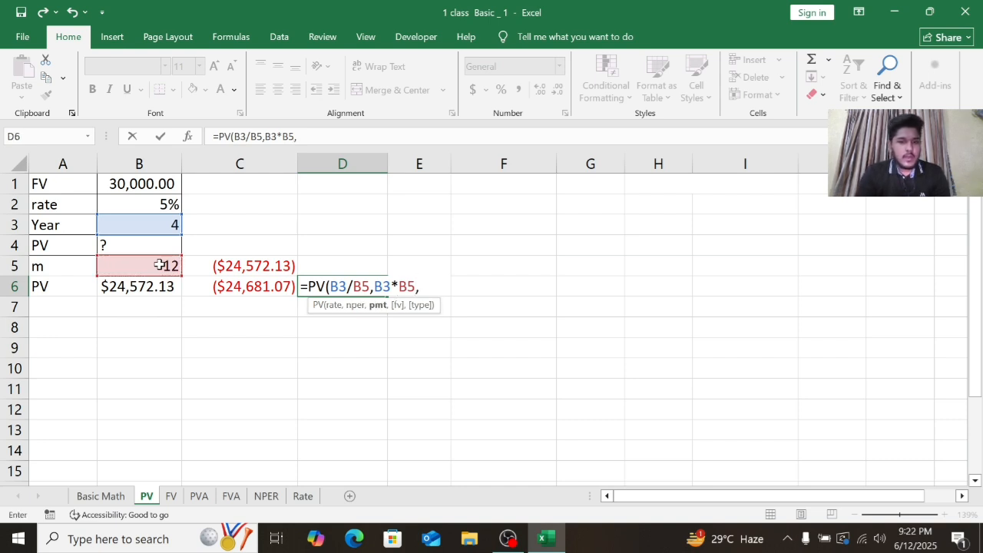
pyautogui.write(')')
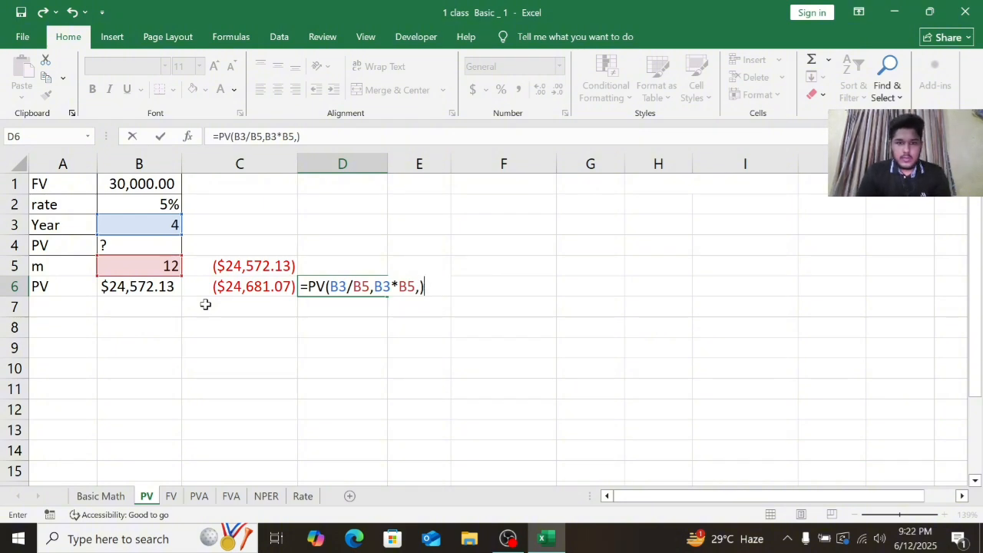
pyautogui.press('Left')
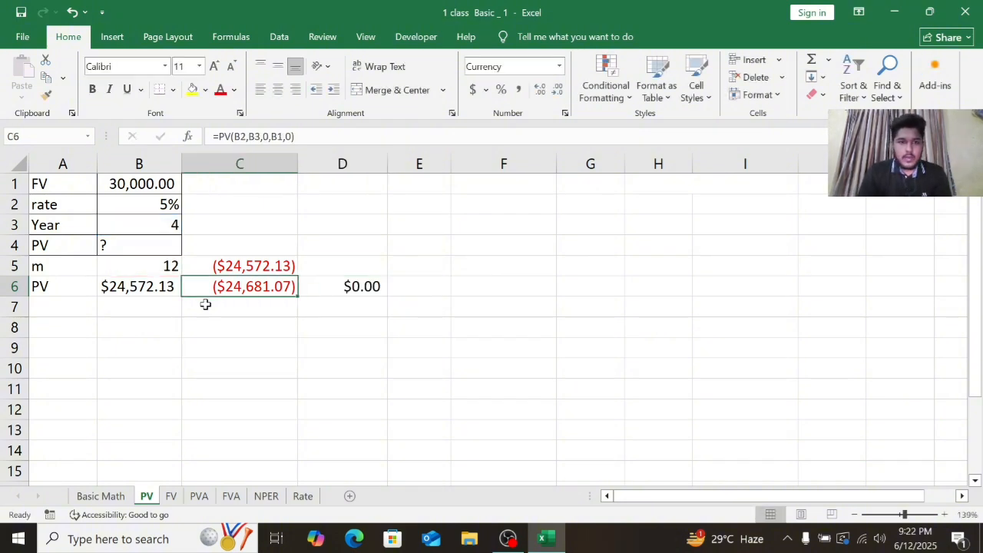
# Step: Correct D6's formula to =PV(B2/B5,B3*B5,0,B1,0), fixing the rate reference and adding the payment, future value and type arguments
pyautogui.click(370, 298)
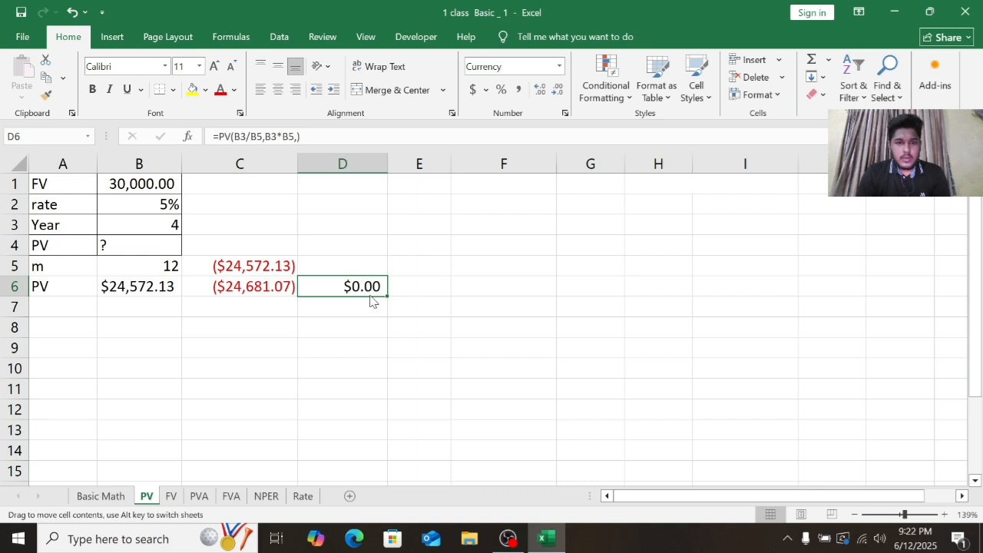
pyautogui.doubleClick(371, 299)
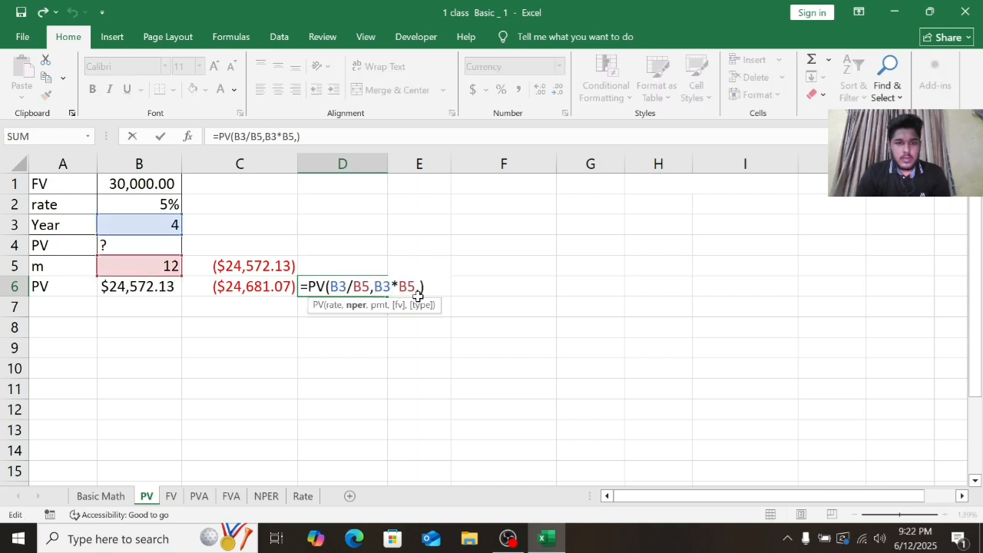
pyautogui.click(420, 292)
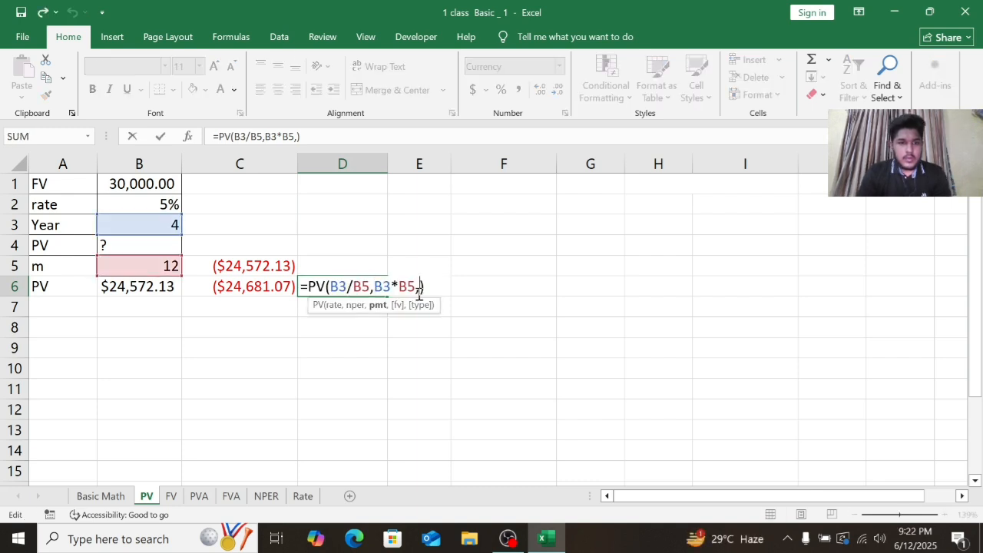
pyautogui.write('0')
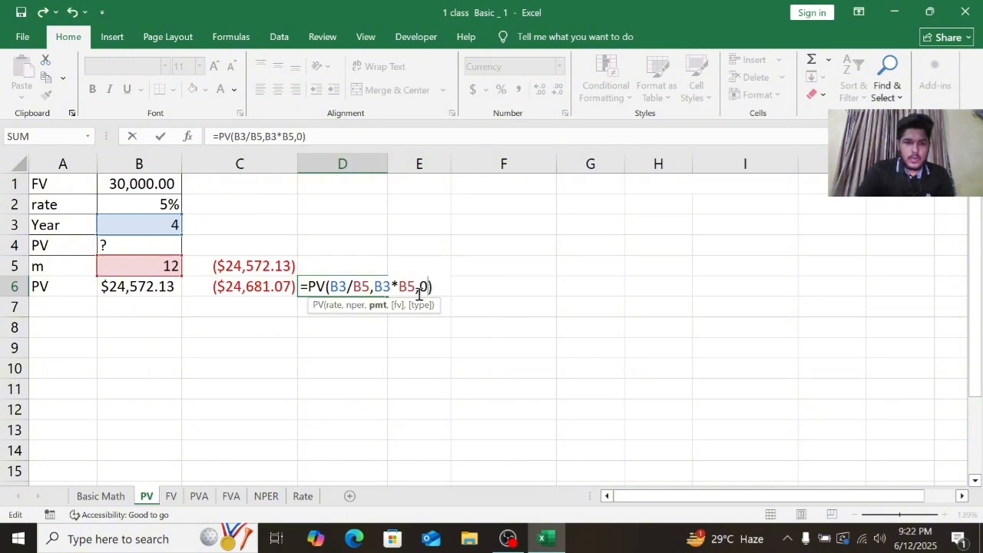
pyautogui.write('.')
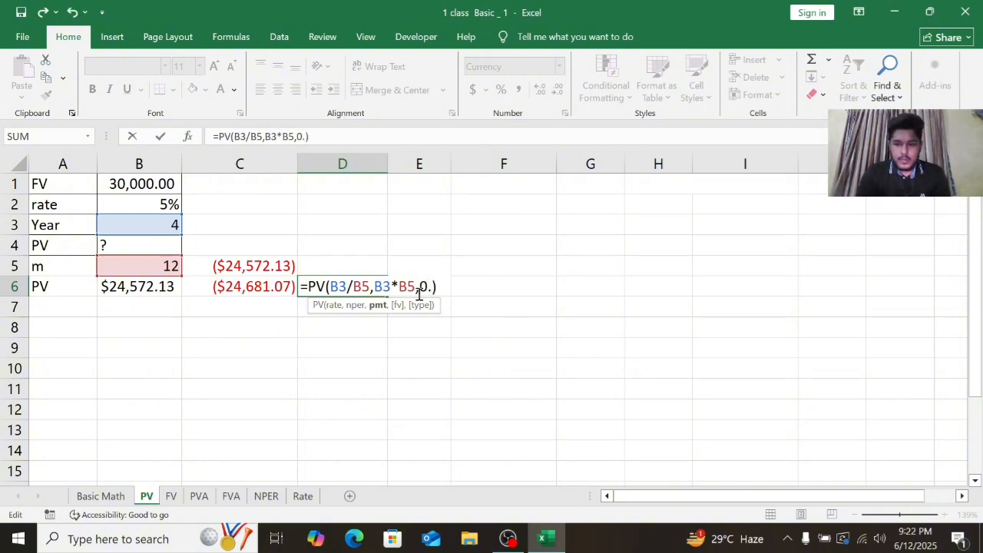
pyautogui.press('BackSpace')
pyautogui.write(',')
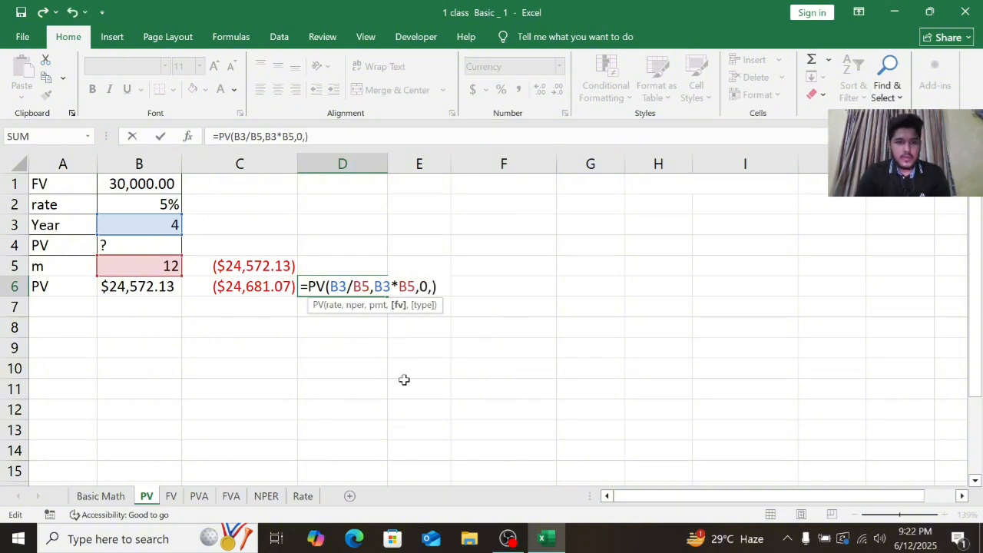
pyautogui.click(165, 186)
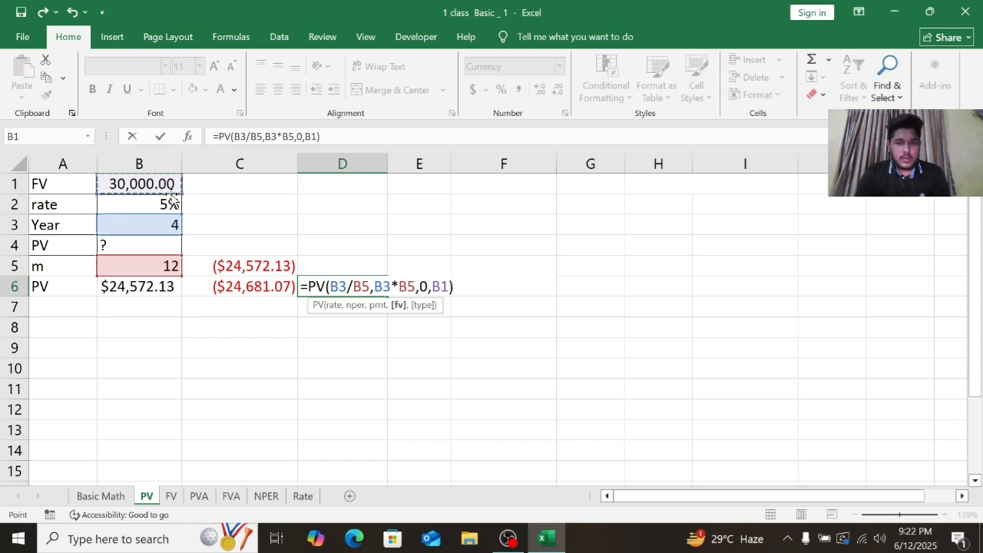
pyautogui.write(',')
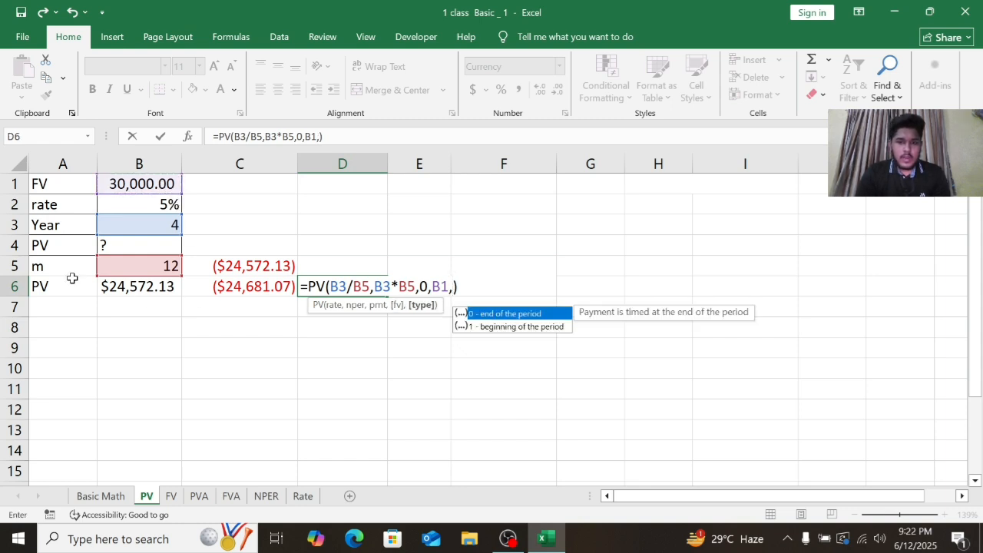
pyautogui.write('0')
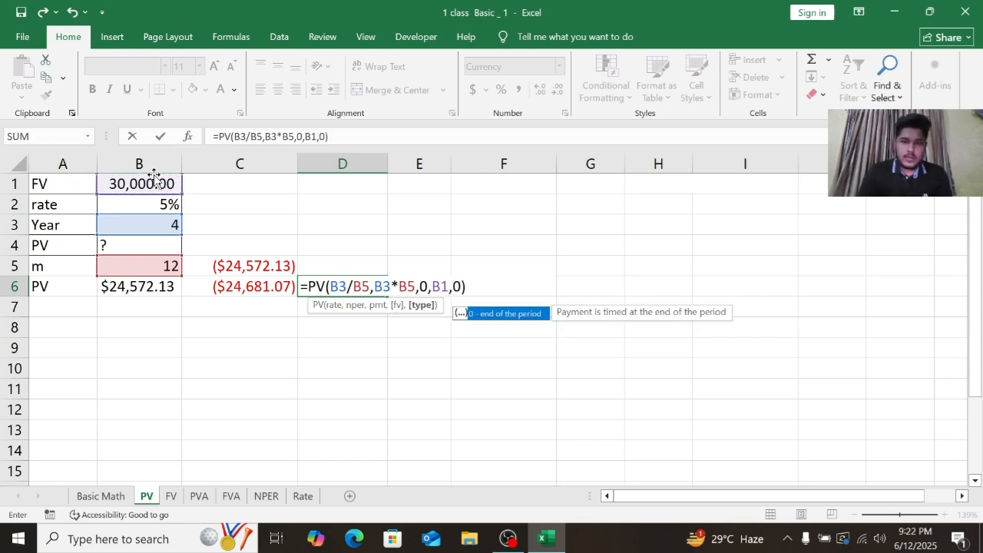
pyautogui.click(473, 288)
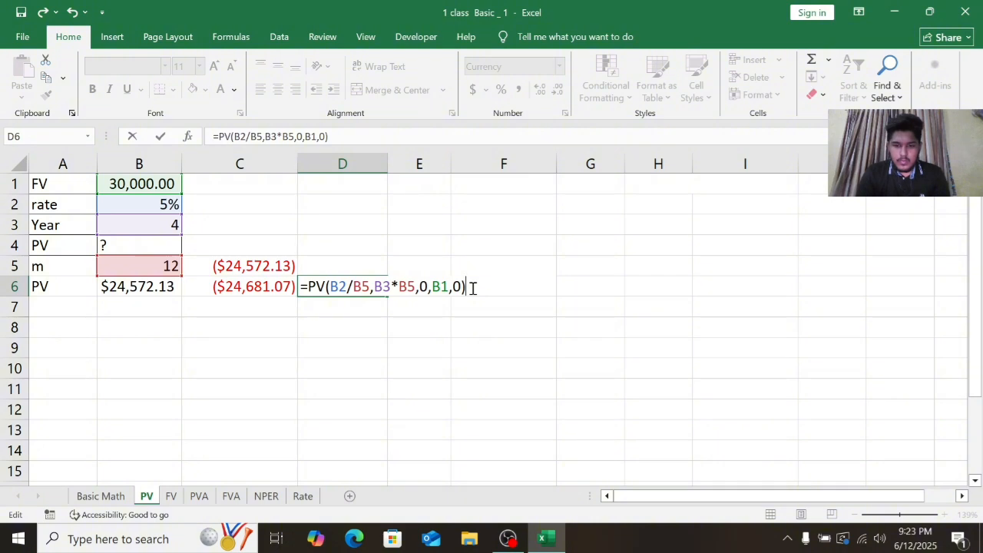
pyautogui.press('Return')
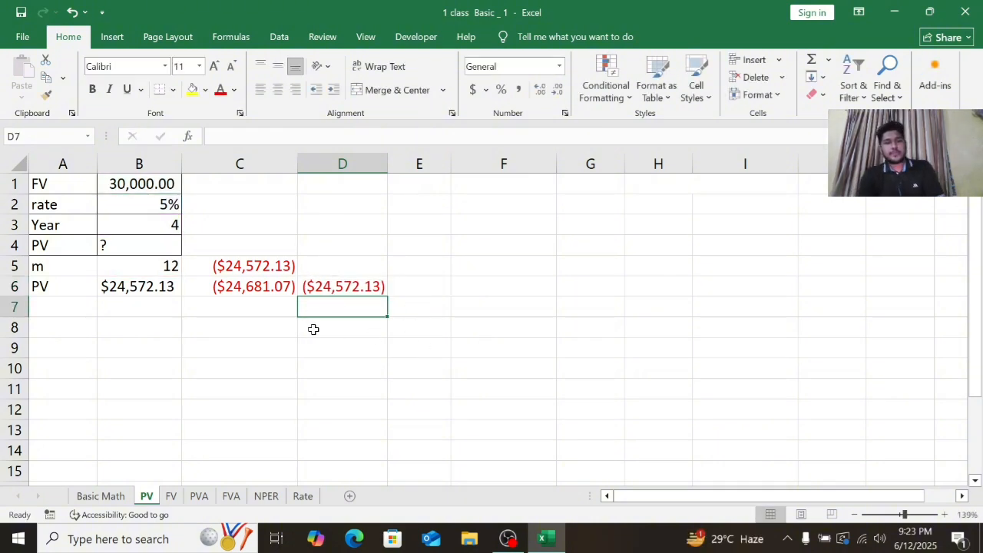
# Step: On the FV sheet, start an FV formula in cell C5 with B2 as the rate and B3 as the number of periods
pyautogui.click(170, 496)
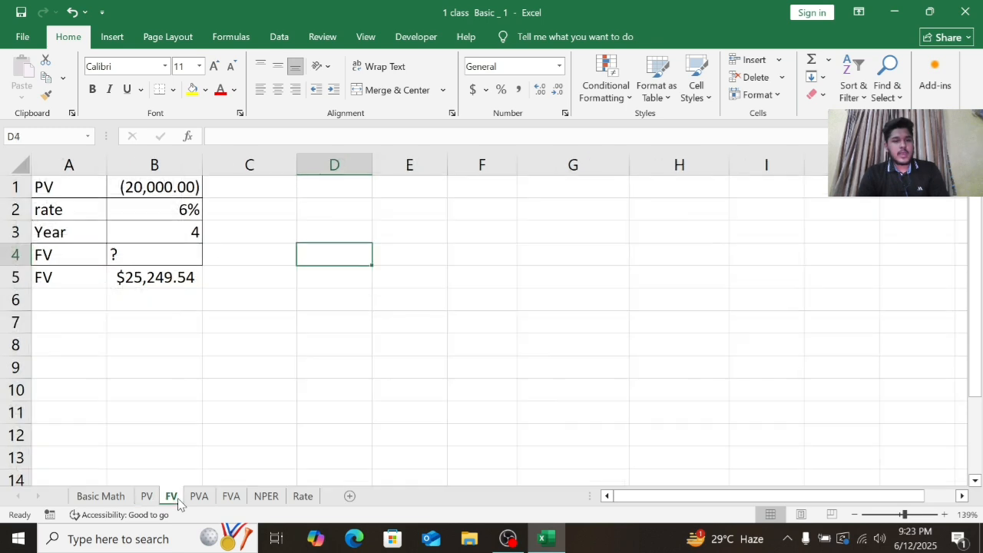
pyautogui.click(245, 283)
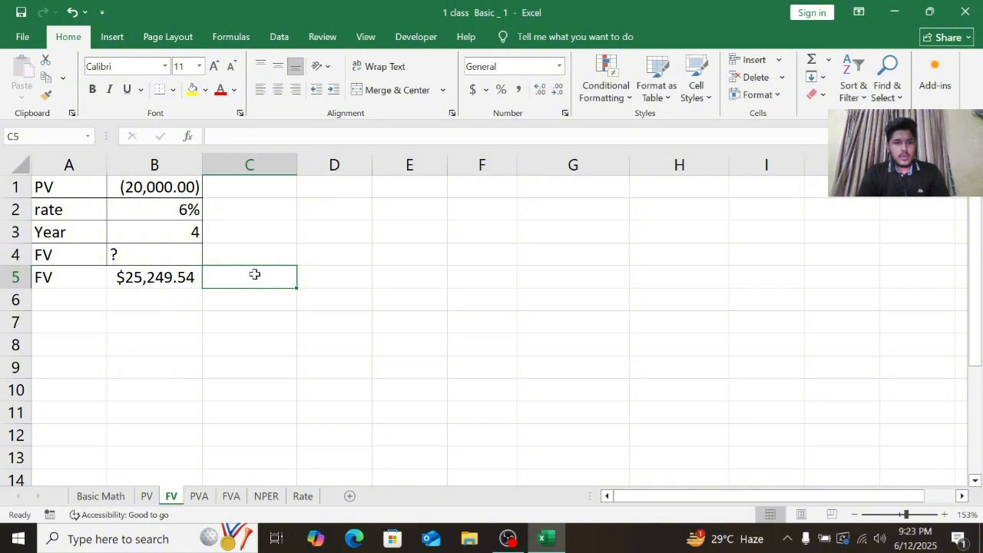
pyautogui.write('=')
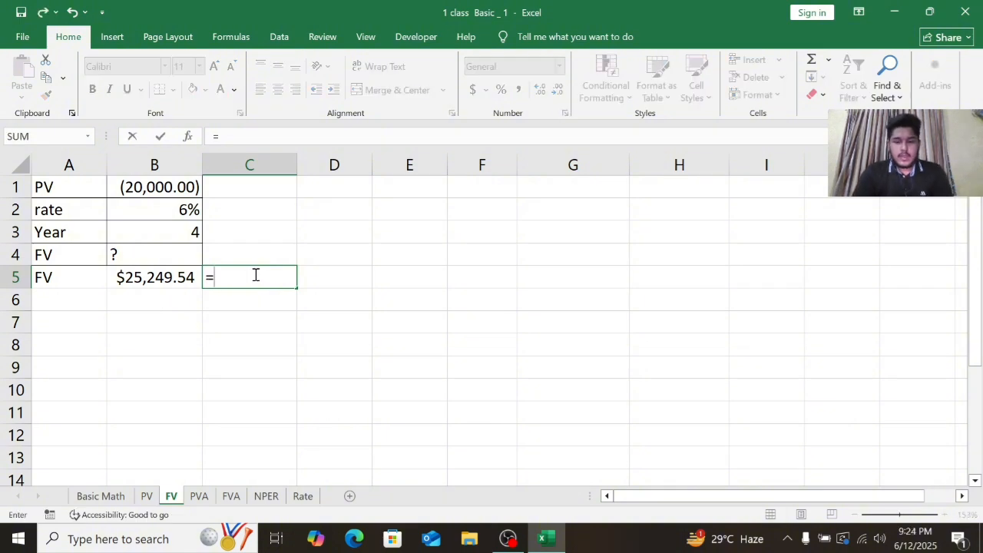
pyautogui.write('fv')
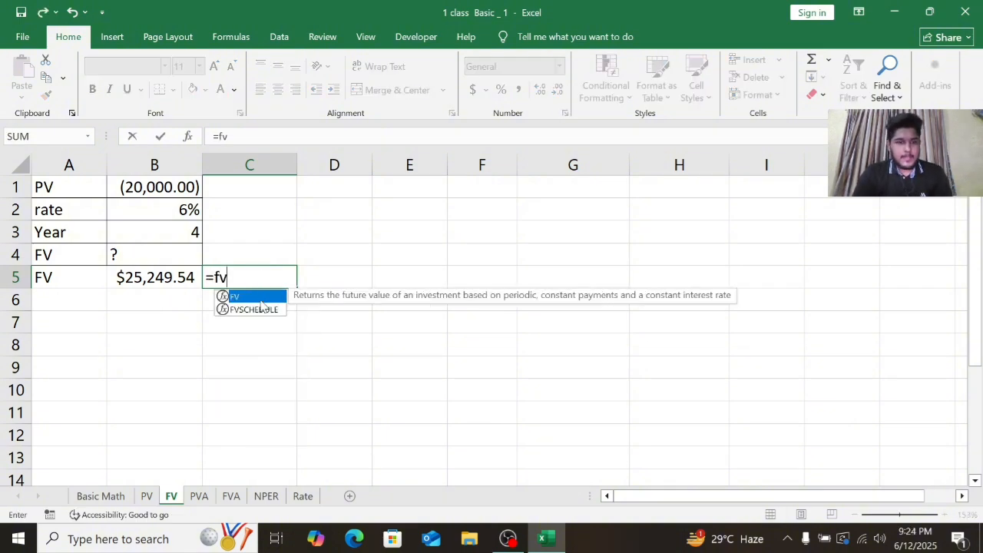
pyautogui.press('Tab')
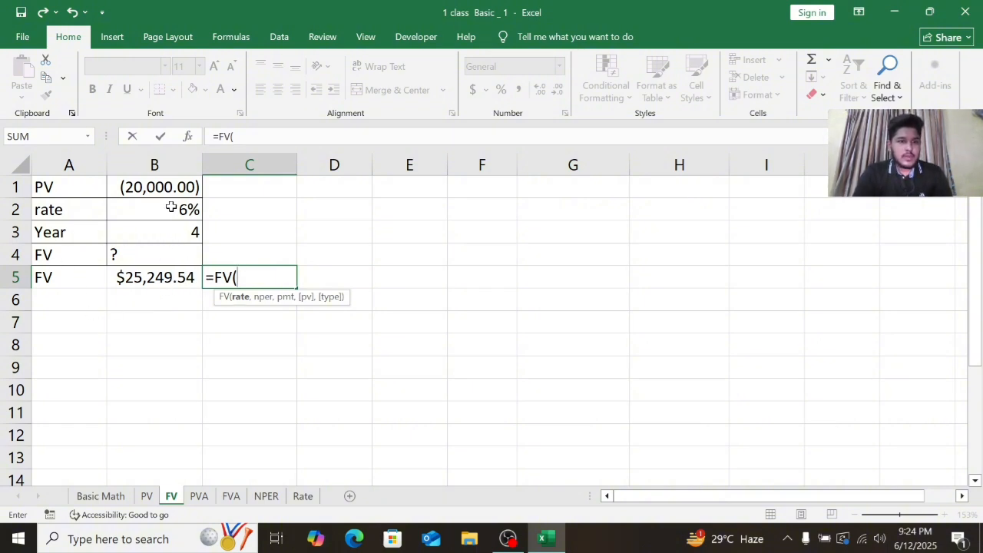
pyautogui.click(171, 207)
pyautogui.write(',')
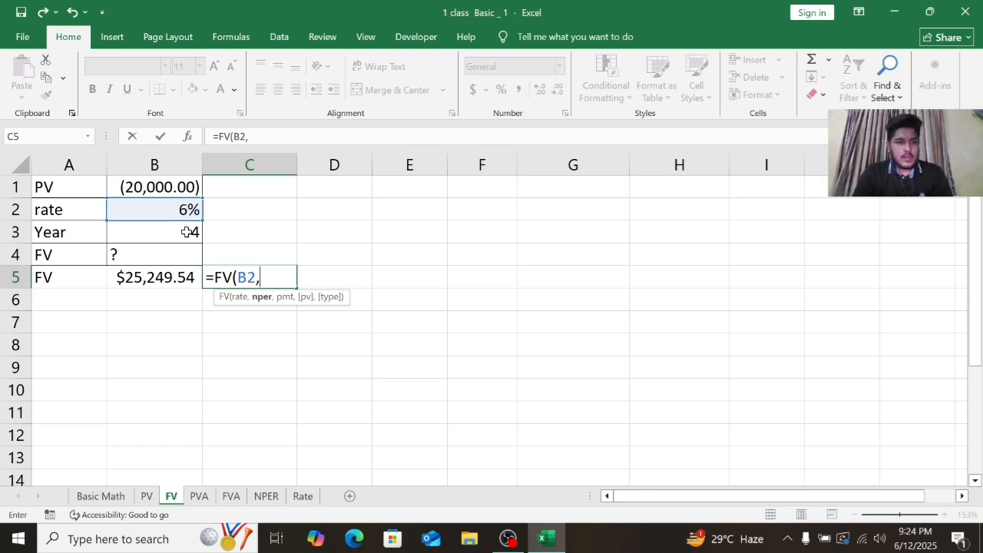
pyautogui.click(186, 232)
pyautogui.write(',')
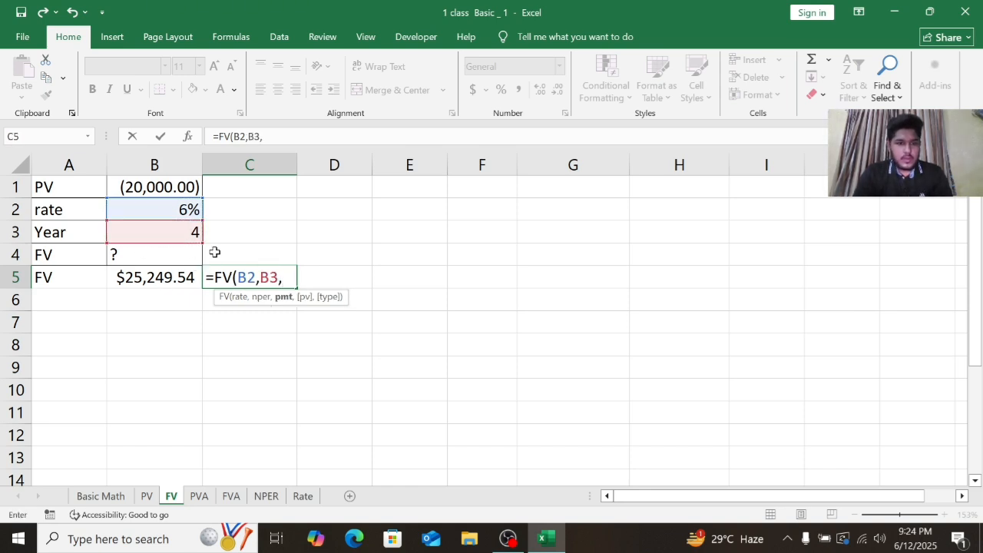
# Step: Complete C5's formula as =FV(B2,B3,0,B1,0), with zero payment, B1 as present value and end-of-period timing
pyautogui.write('0,')
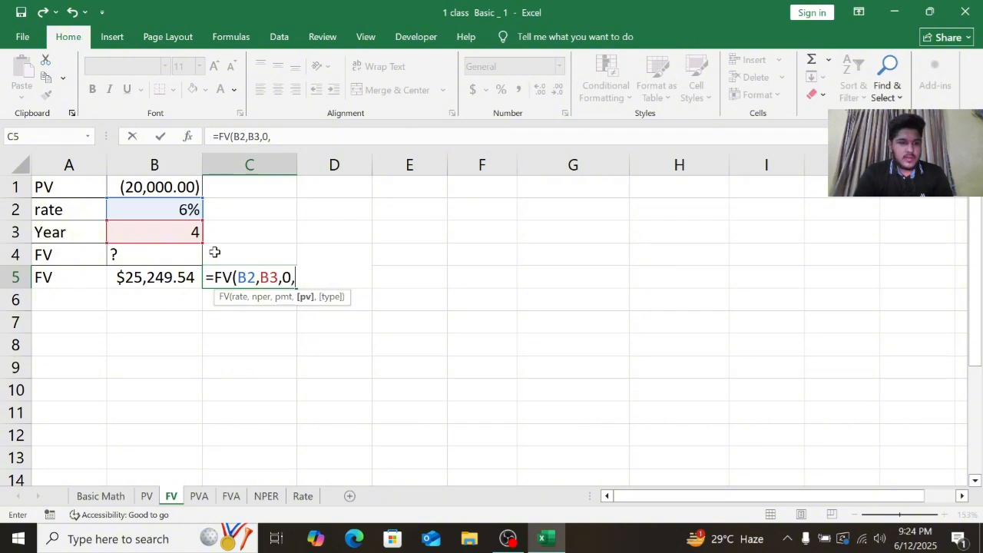
pyautogui.click(178, 187)
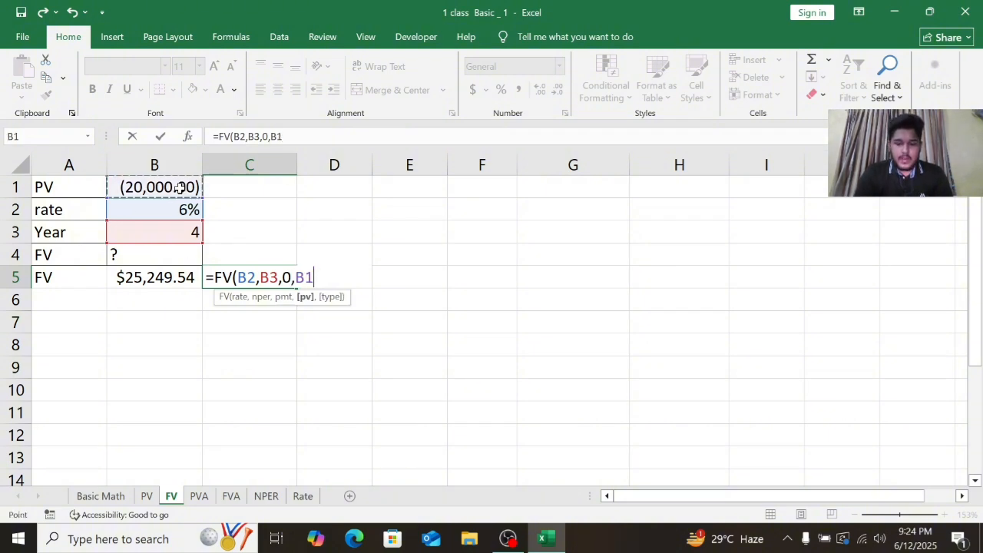
pyautogui.write(',')
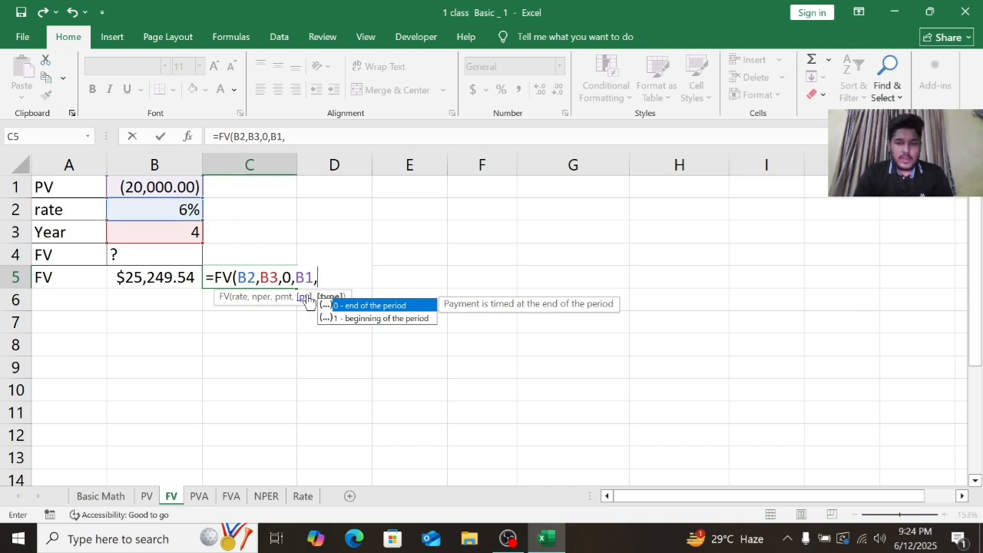
pyautogui.write('0')
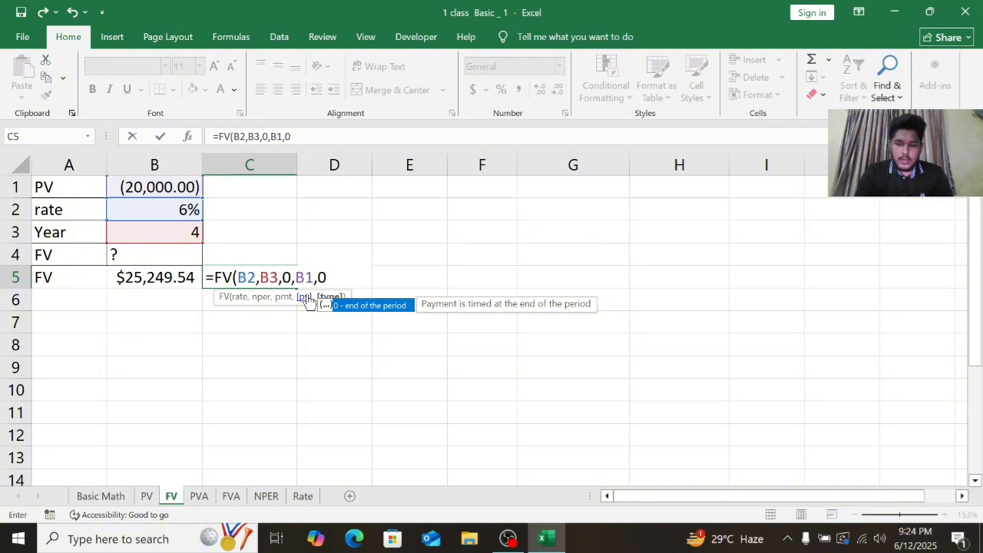
pyautogui.write(')')
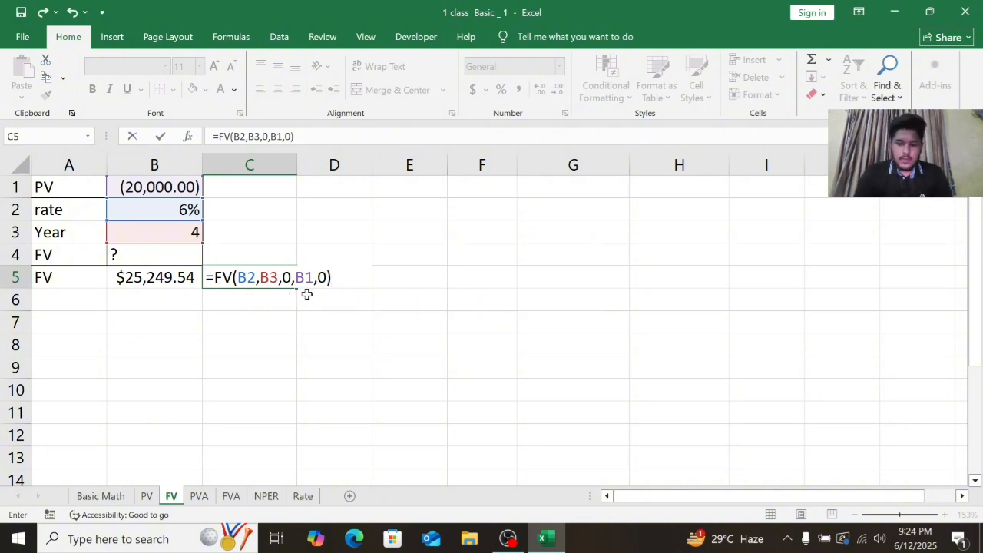
pyautogui.press('Return')
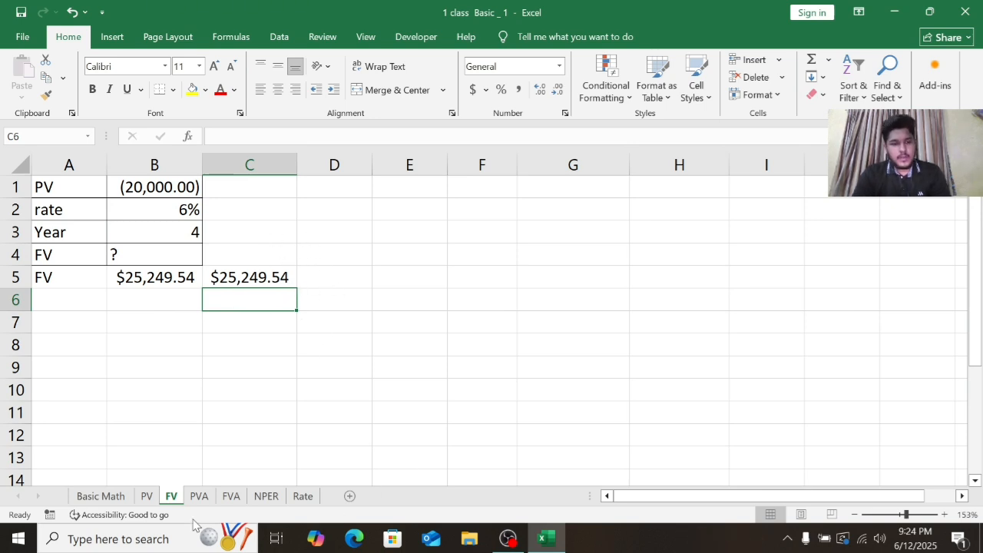
# Step: On the PVA sheet, start a PV function in cell C6 beside the PVA value
pyautogui.click(199, 497)
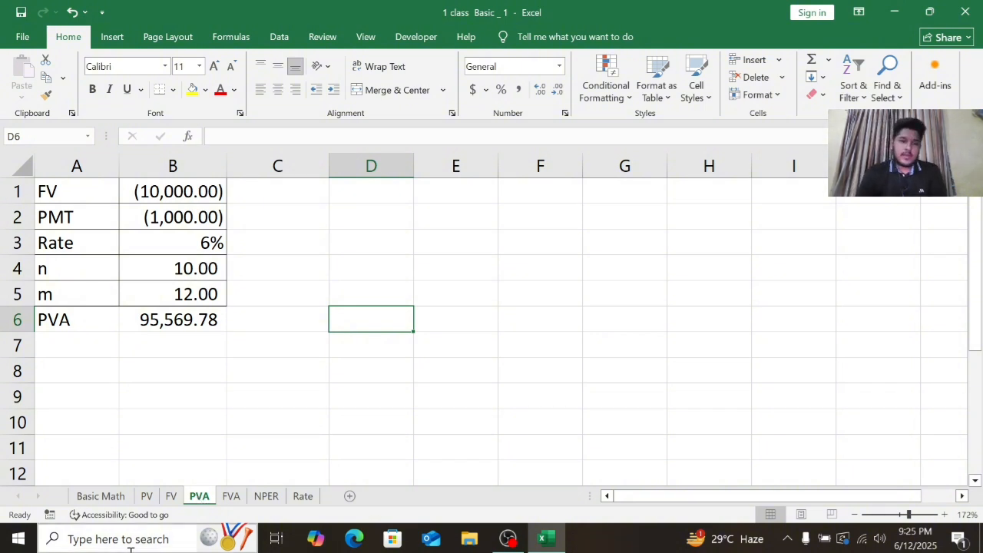
pyautogui.click(270, 326)
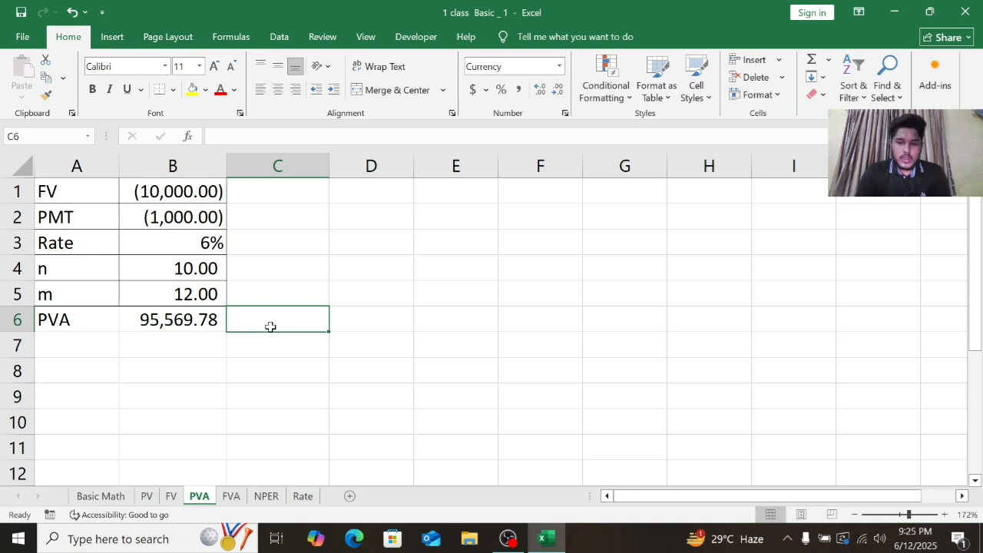
pyautogui.write('=')
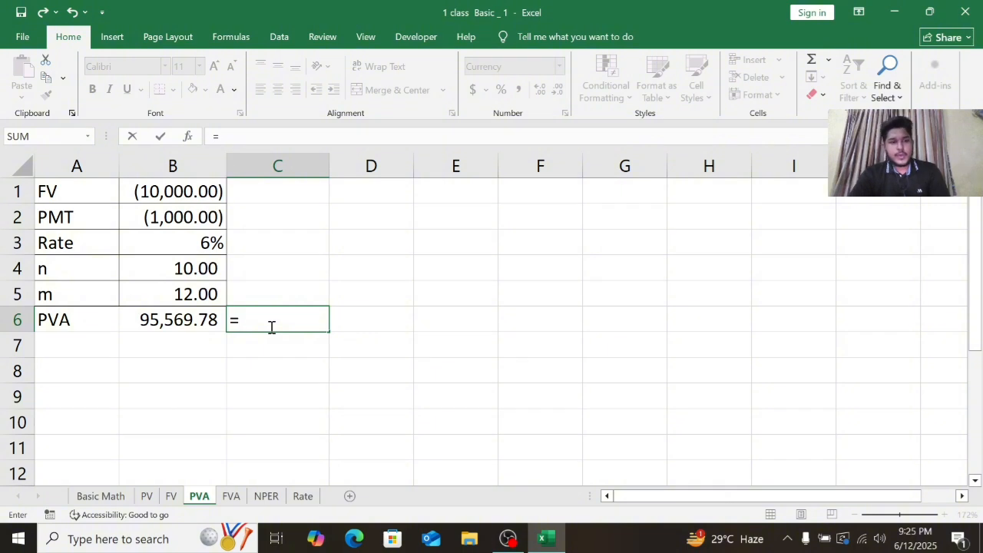
pyautogui.write('pv')
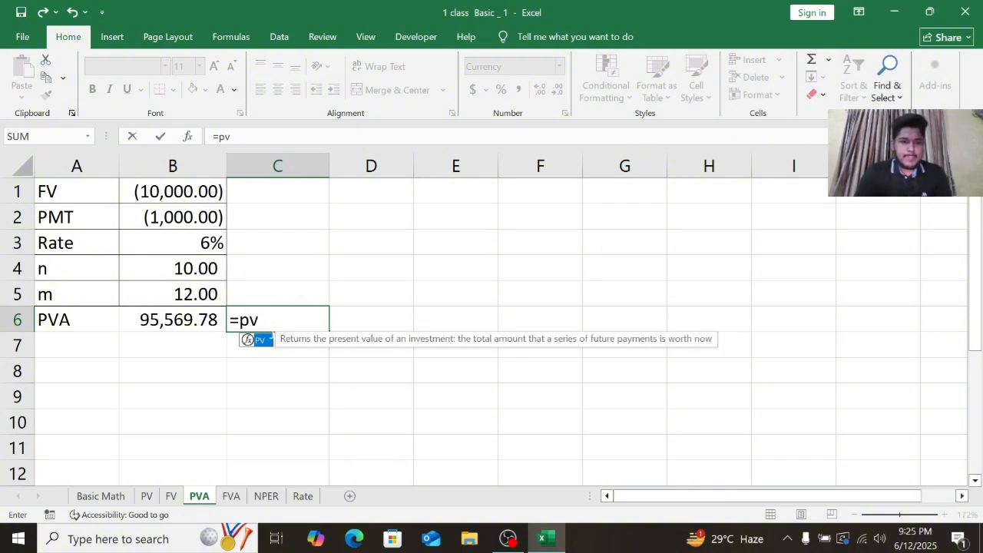
pyautogui.press('Return')
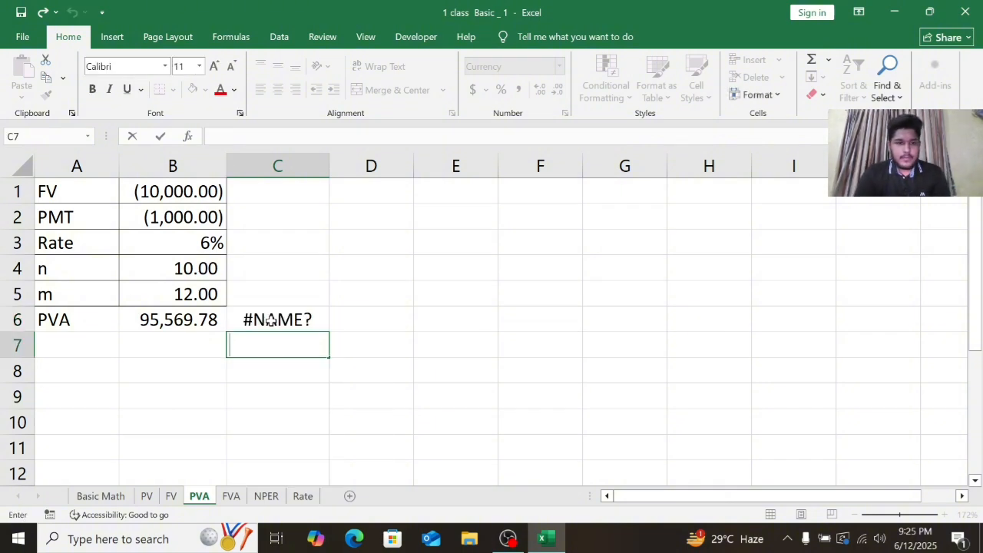
pyautogui.doubleClick(274, 319)
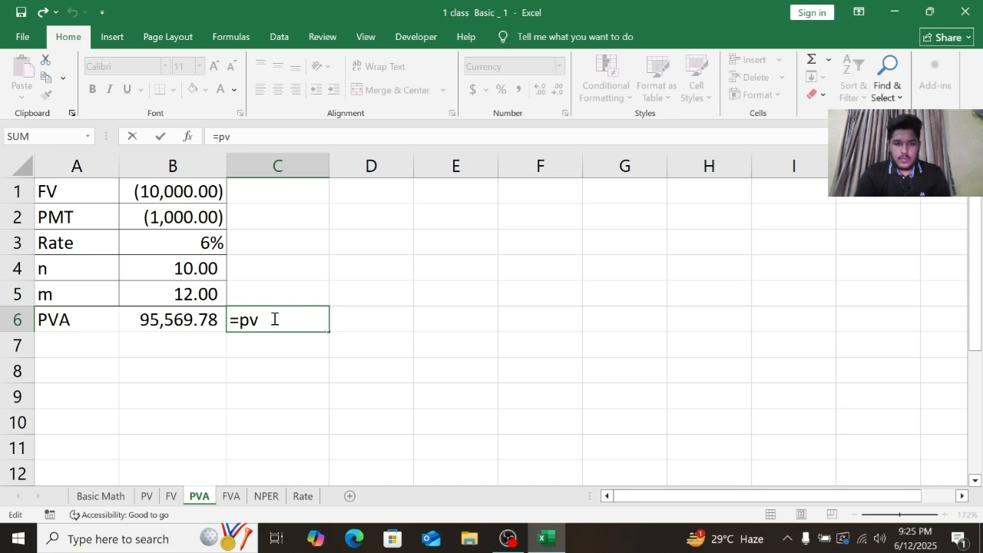
pyautogui.press('BackSpace')
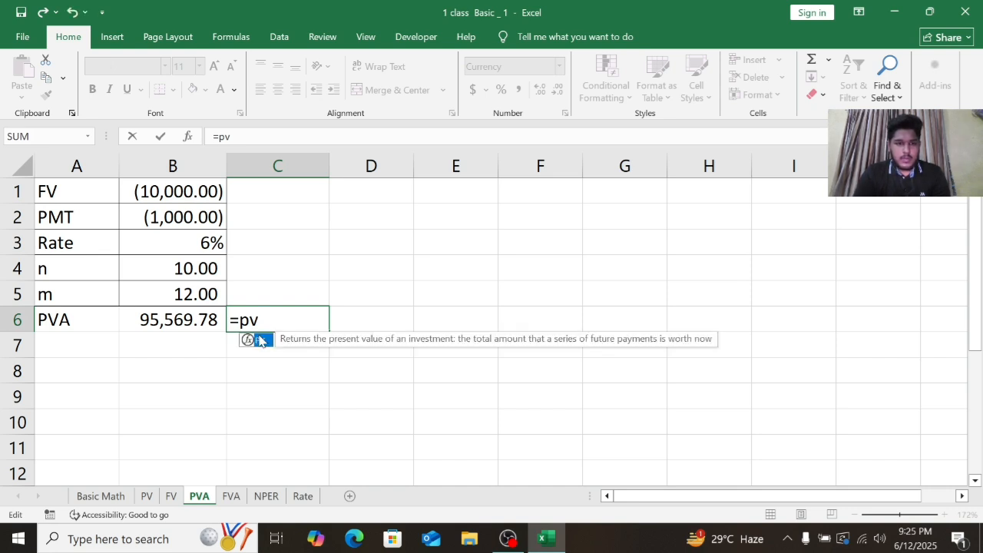
pyautogui.doubleClick(260, 340)
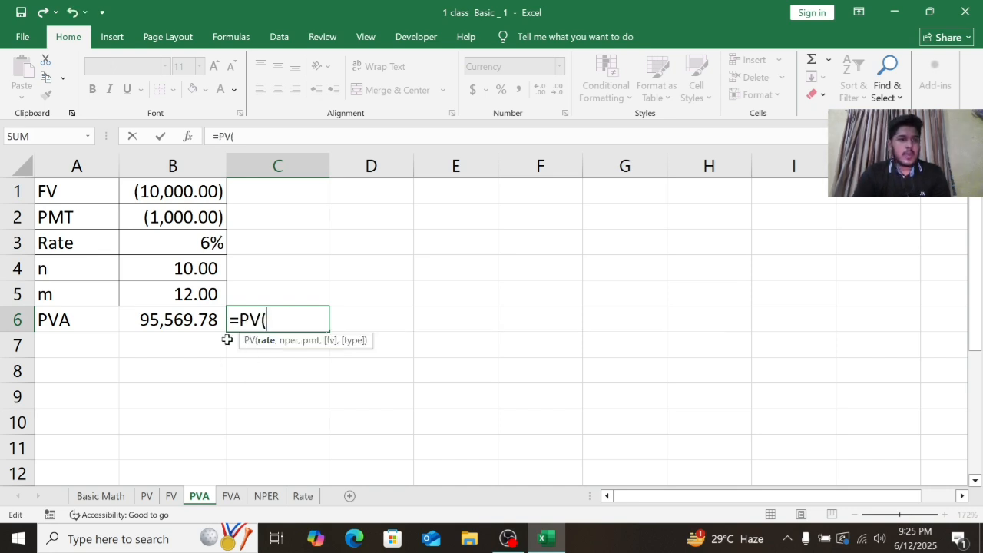
# Step: Set the PV formula's rate in C6 to B3/B5 and its number of periods to B4*B5
pyautogui.click(213, 243)
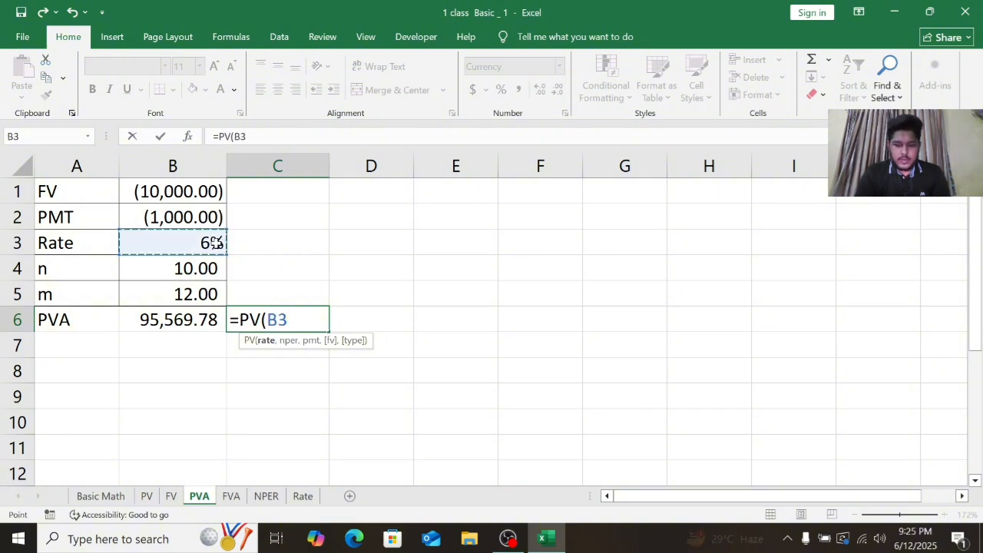
pyautogui.write('/')
pyautogui.click(203, 295)
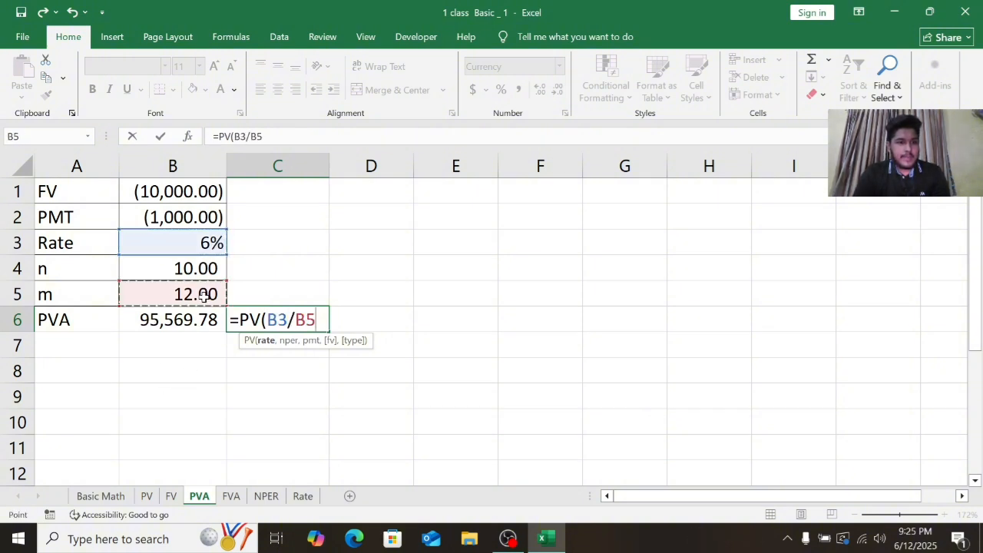
pyautogui.write(',')
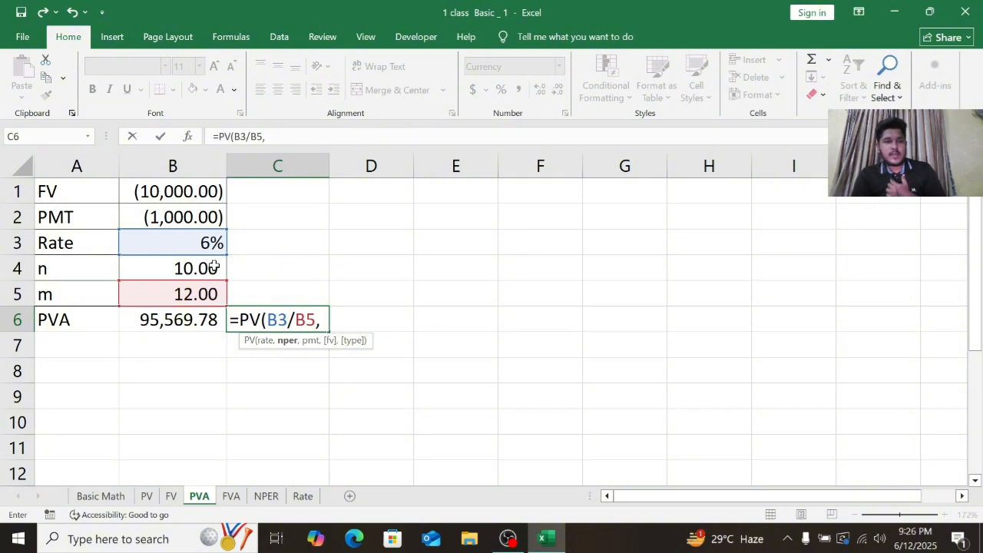
pyautogui.click(213, 271)
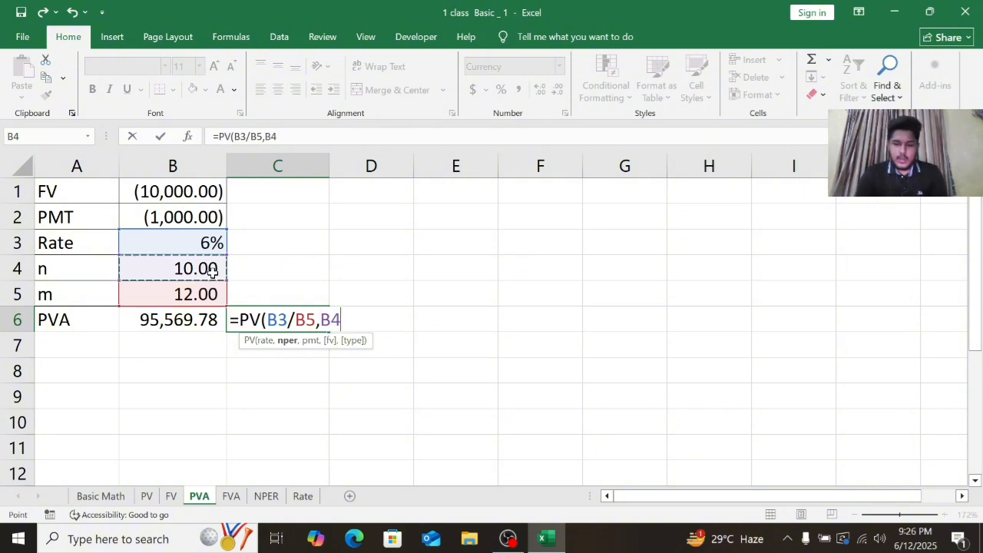
pyautogui.write('*')
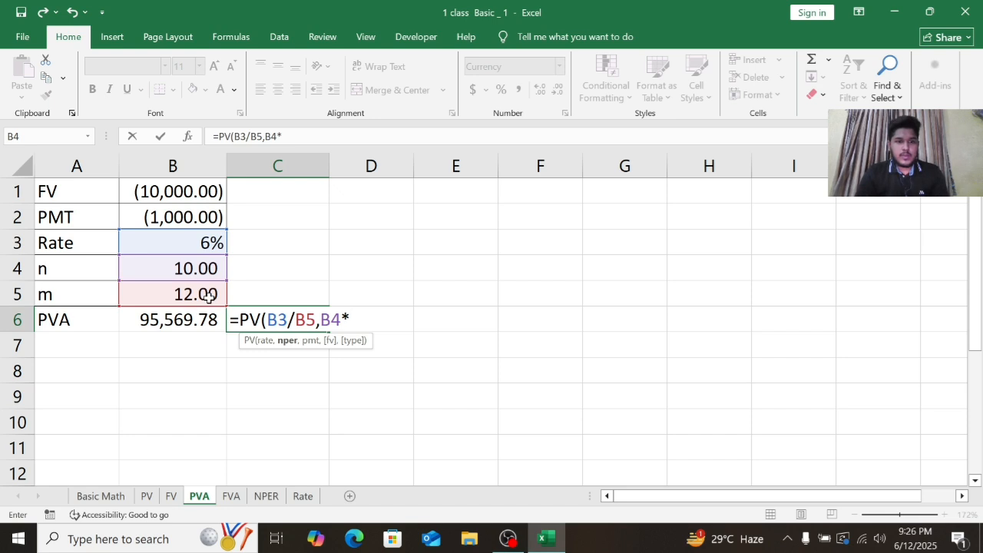
pyautogui.click(206, 295)
pyautogui.write(',')
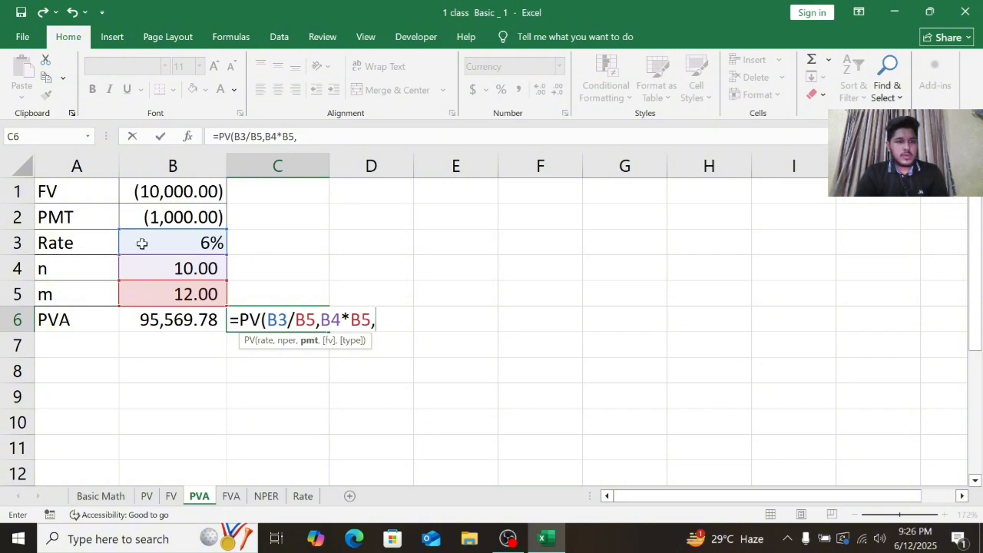
# Step: Complete C6's formula as =PV(B3/B5,B4*B5,B2,B1,), leaving the type argument blank, and review the formula
pyautogui.click(188, 220)
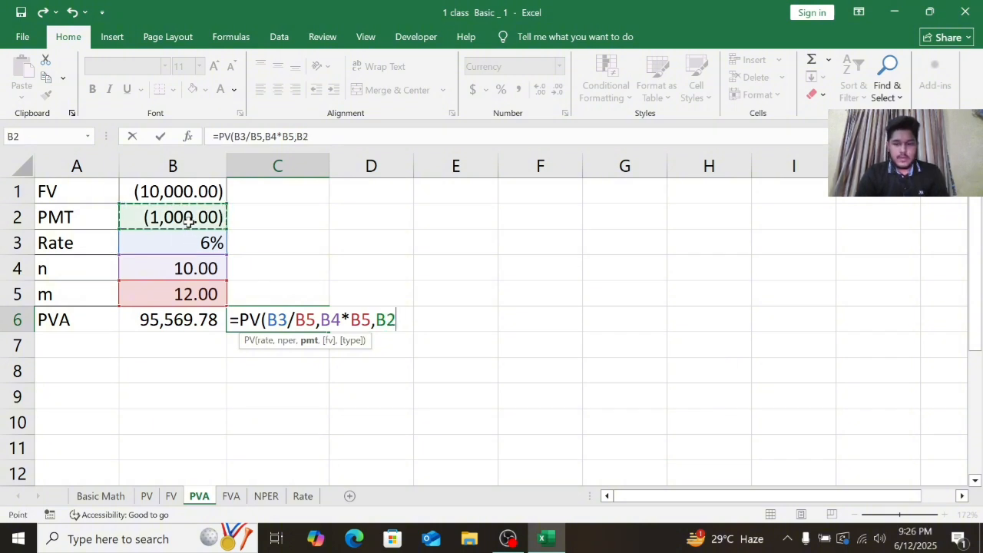
pyautogui.write(',')
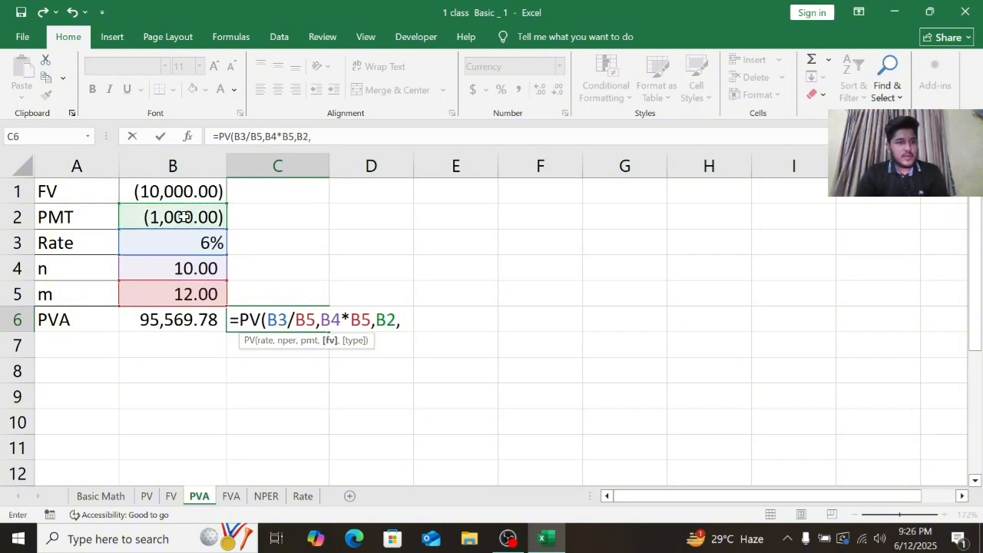
pyautogui.click(196, 185)
pyautogui.write(',')
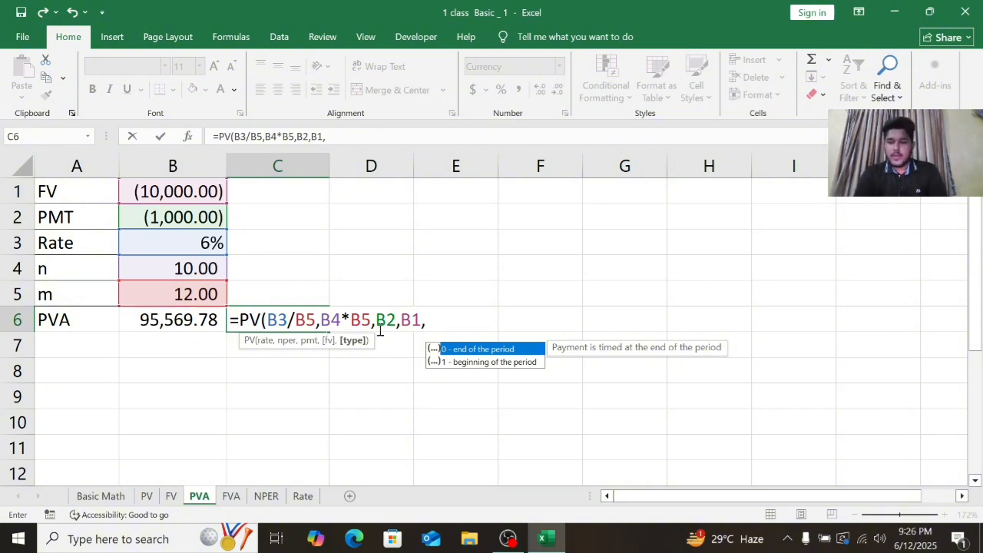
pyautogui.write(')')
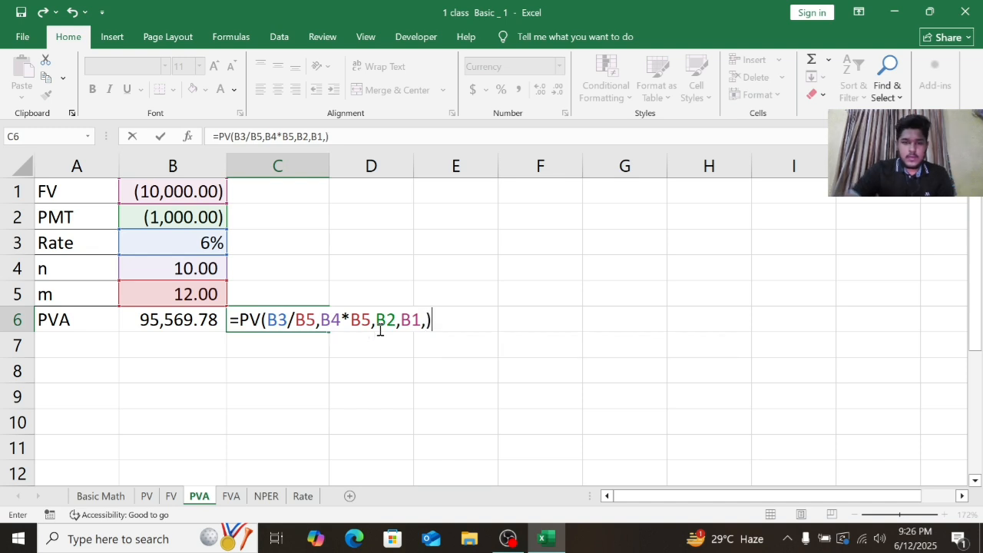
pyautogui.press('Return')
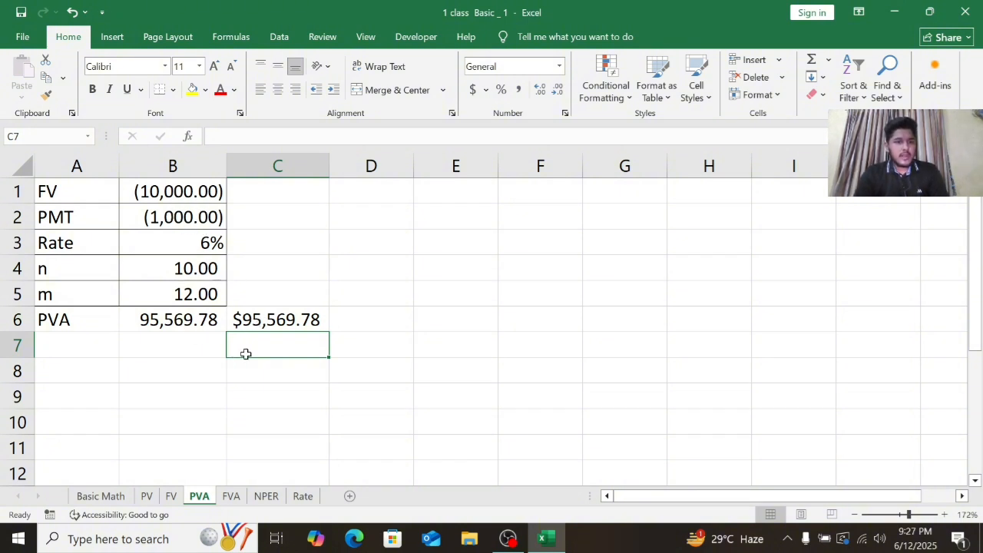
pyautogui.click(293, 328)
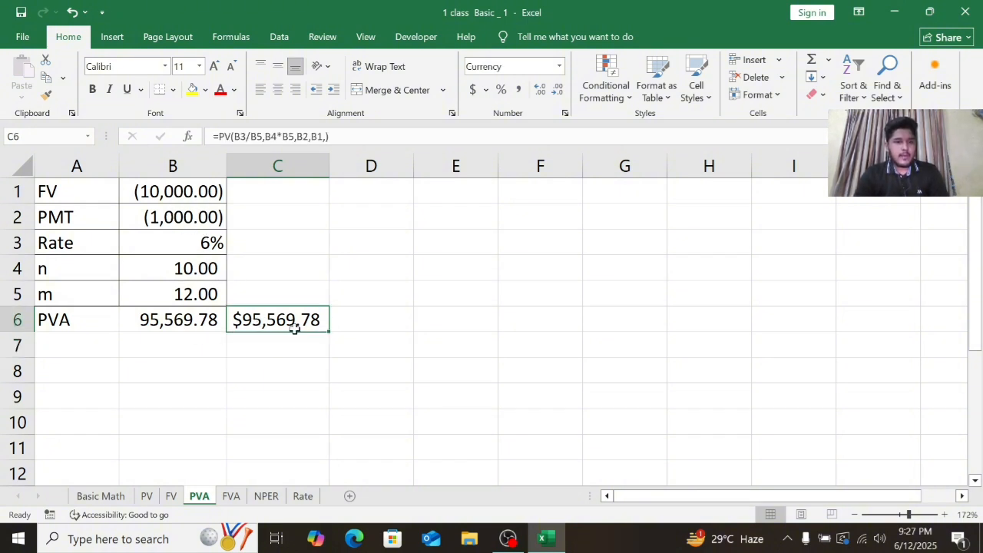
# Step: On the FVA sheet, start an FV function in cell B7 below the FVA value
pyautogui.click(229, 499)
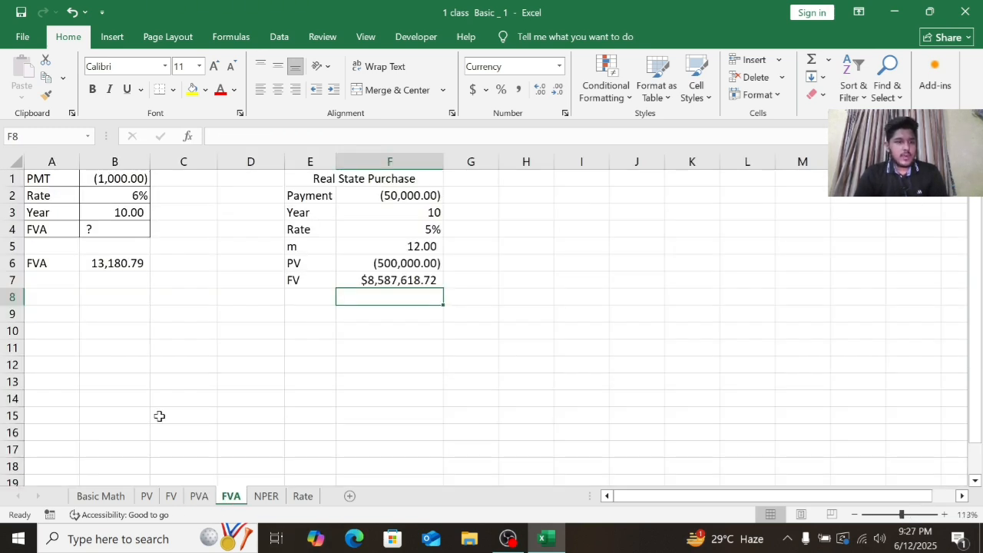
pyautogui.click(108, 282)
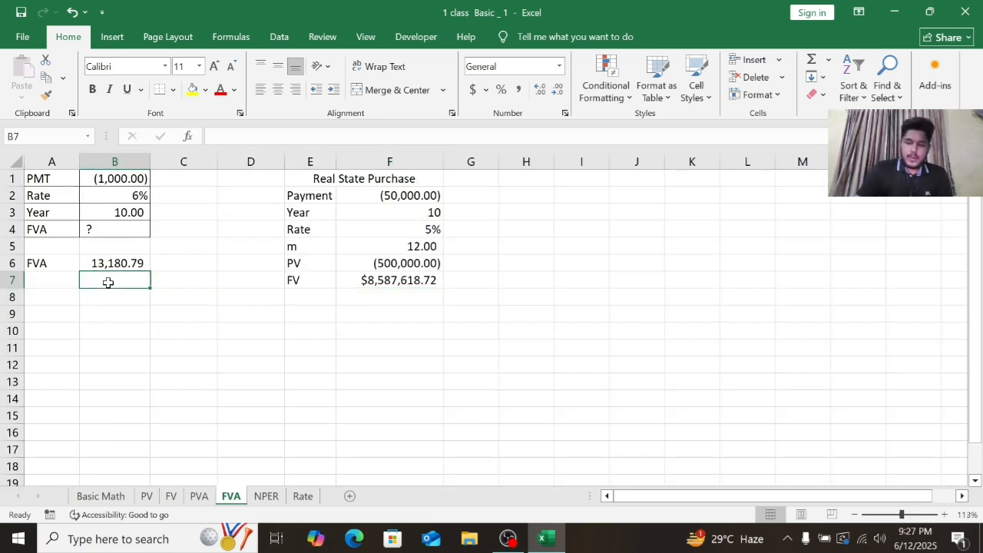
pyautogui.write('=fv')
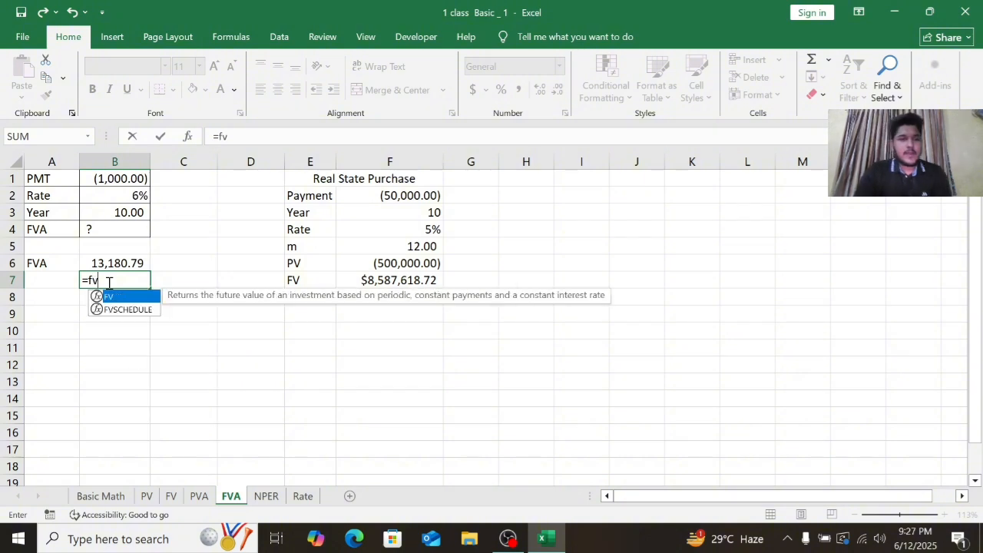
pyautogui.doubleClick(134, 294)
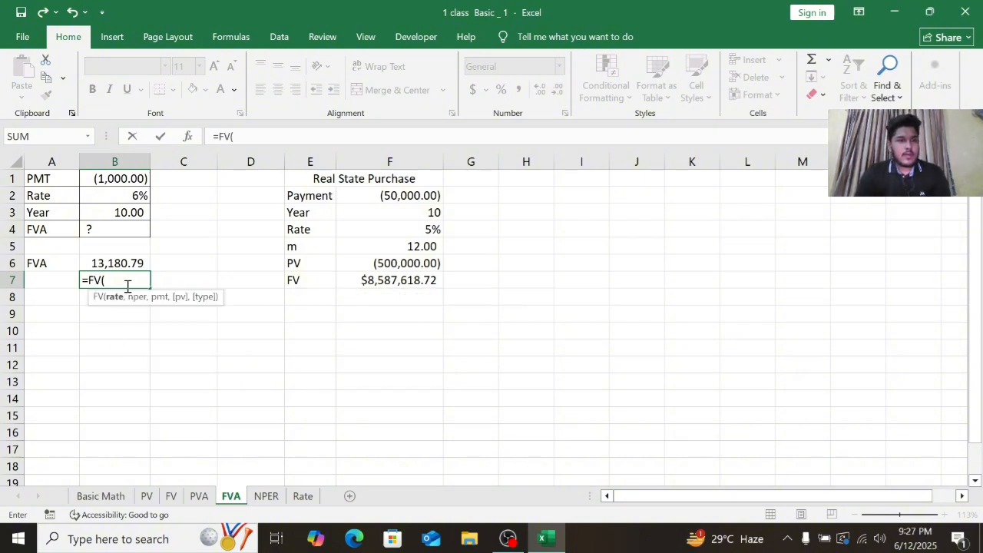
pyautogui.click(141, 198)
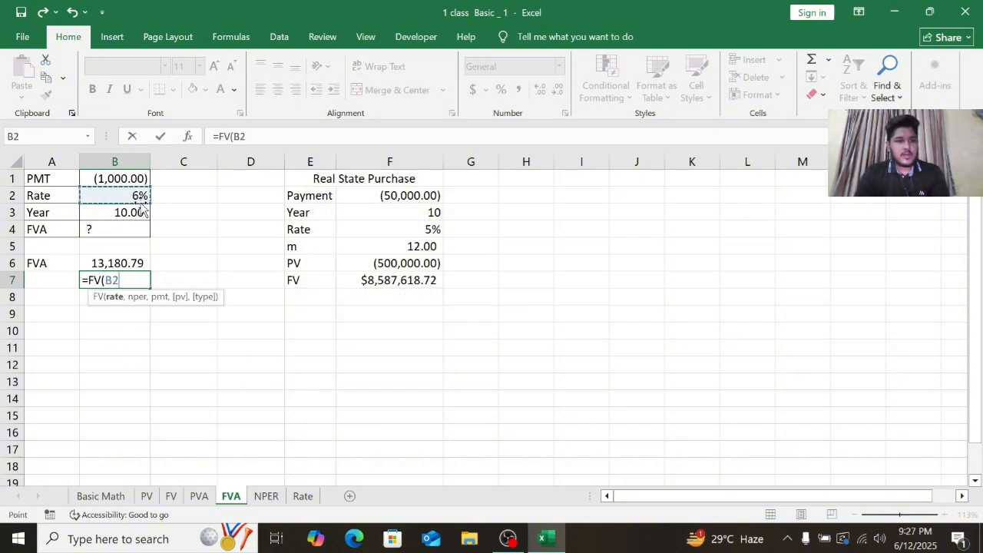
pyautogui.click(131, 343)
pyautogui.press('F2')
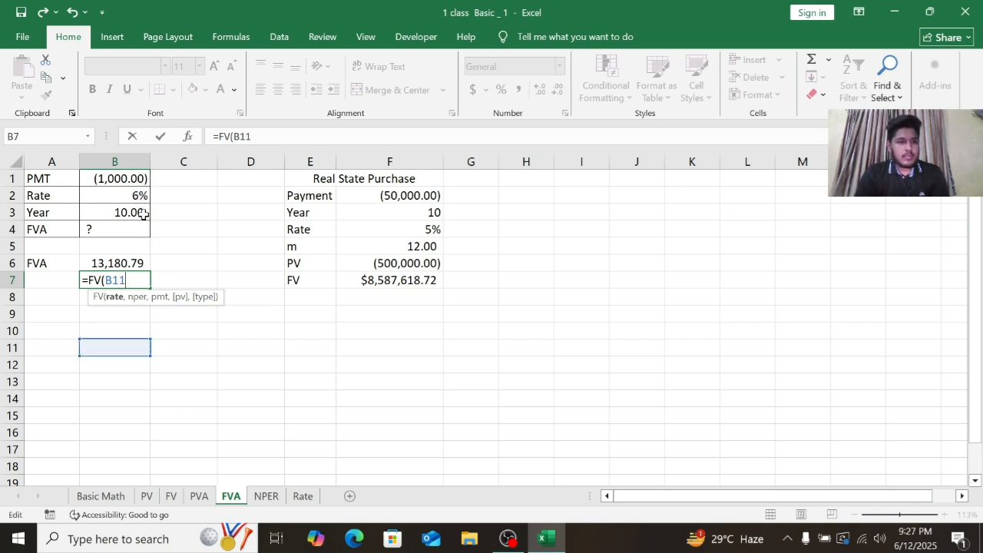
pyautogui.press('Return')
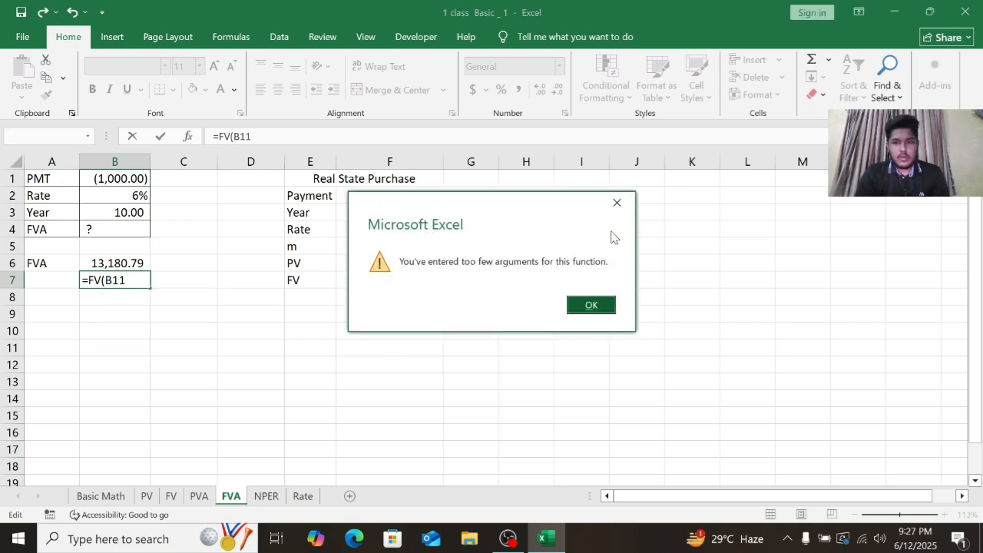
pyautogui.click(625, 200)
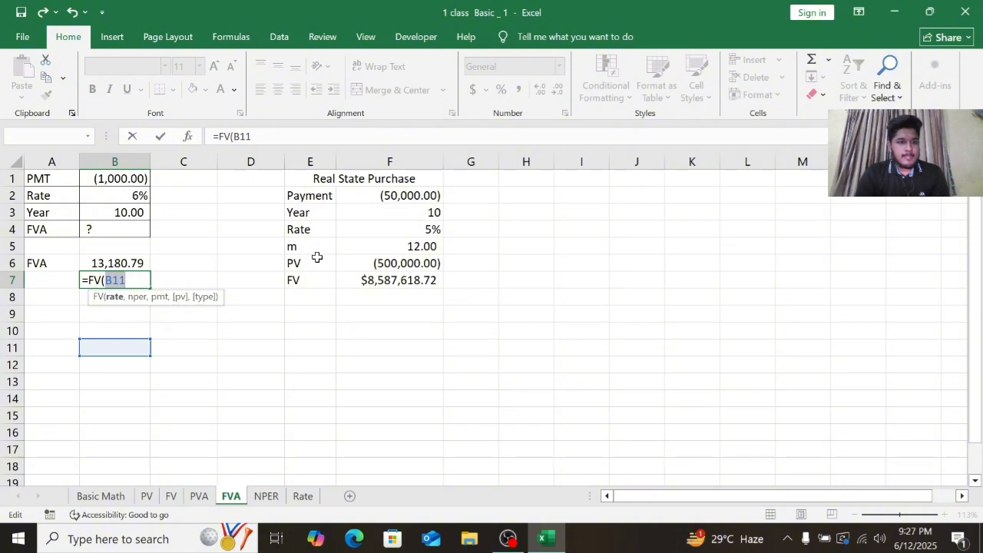
pyautogui.press('BackSpace')
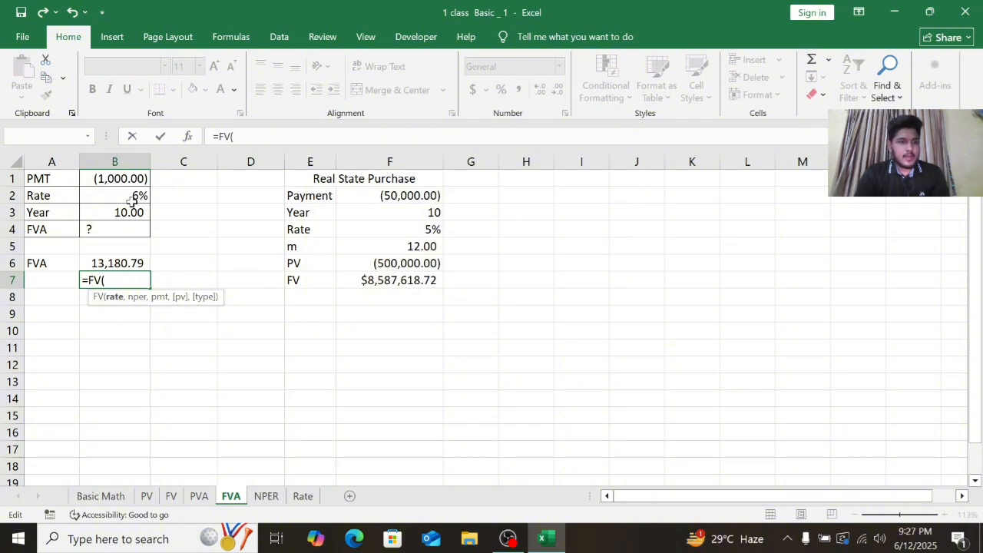
# Step: Complete B7's formula as =FV(B2,B3,B1), using the rate, years and payment and omitting the optional arguments
pyautogui.click(133, 200)
pyautogui.write(',')
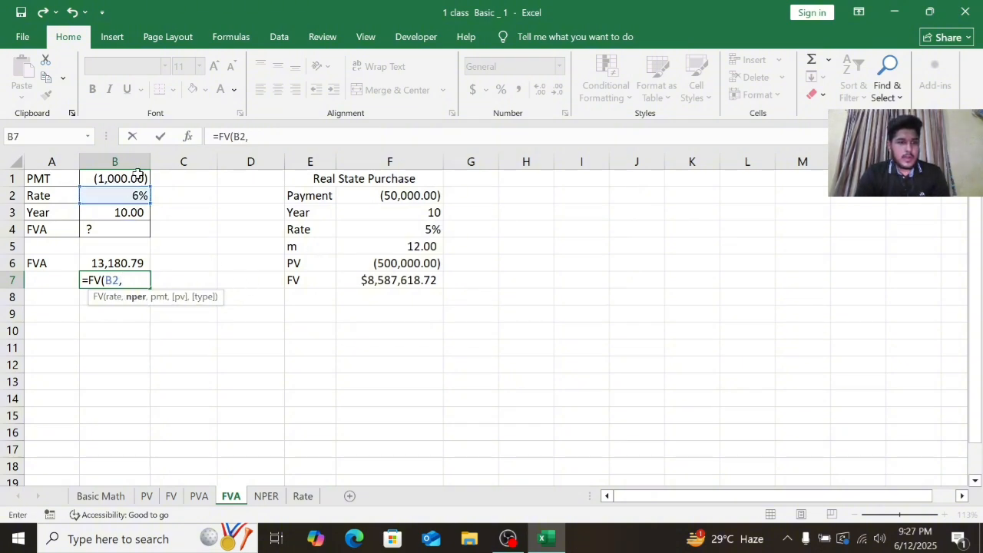
pyautogui.click(139, 213)
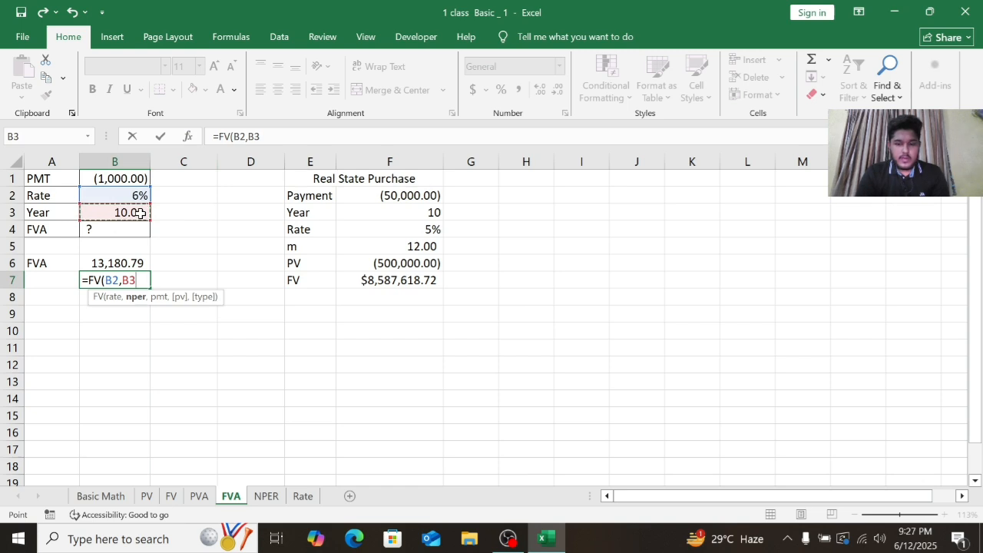
pyautogui.write(',')
pyautogui.click(129, 179)
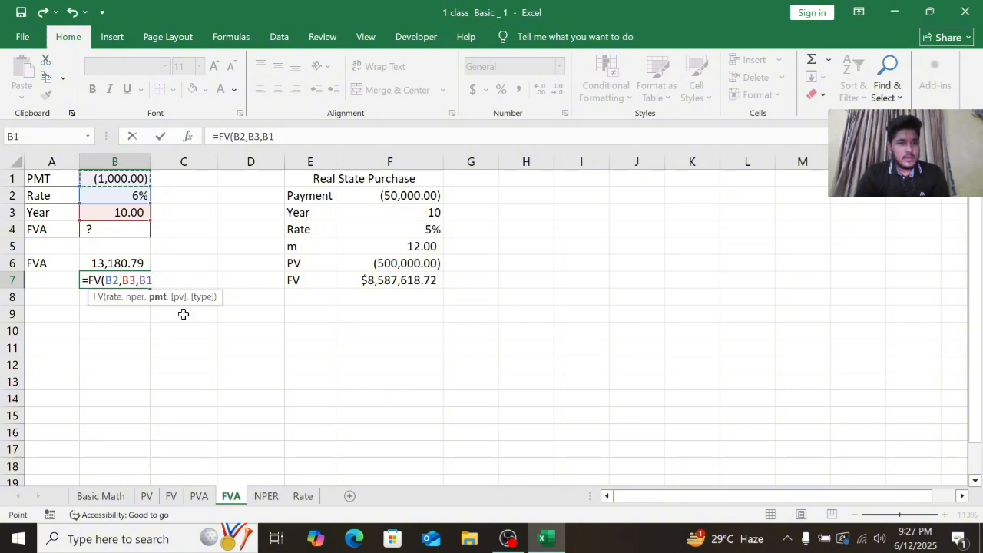
pyautogui.write(',')
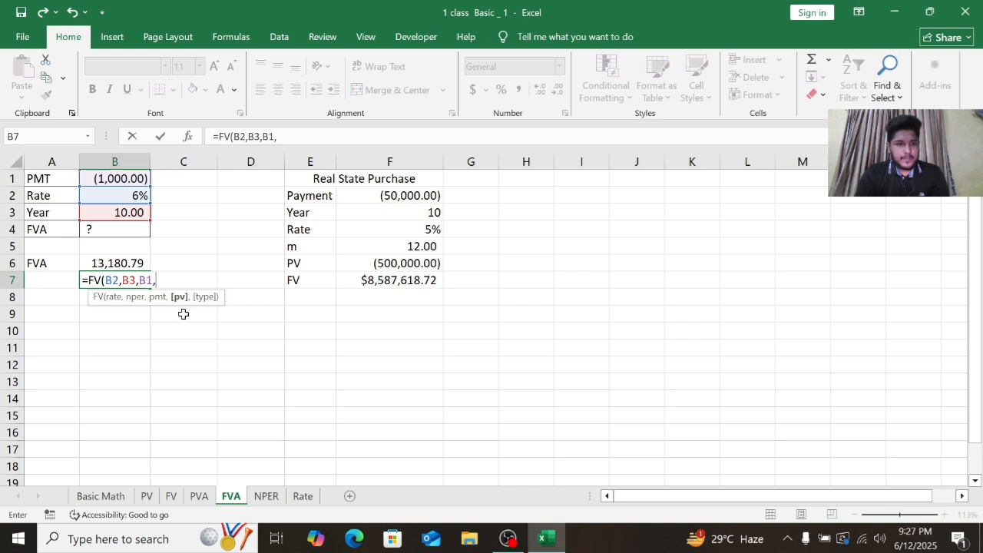
pyautogui.press('BackSpace')
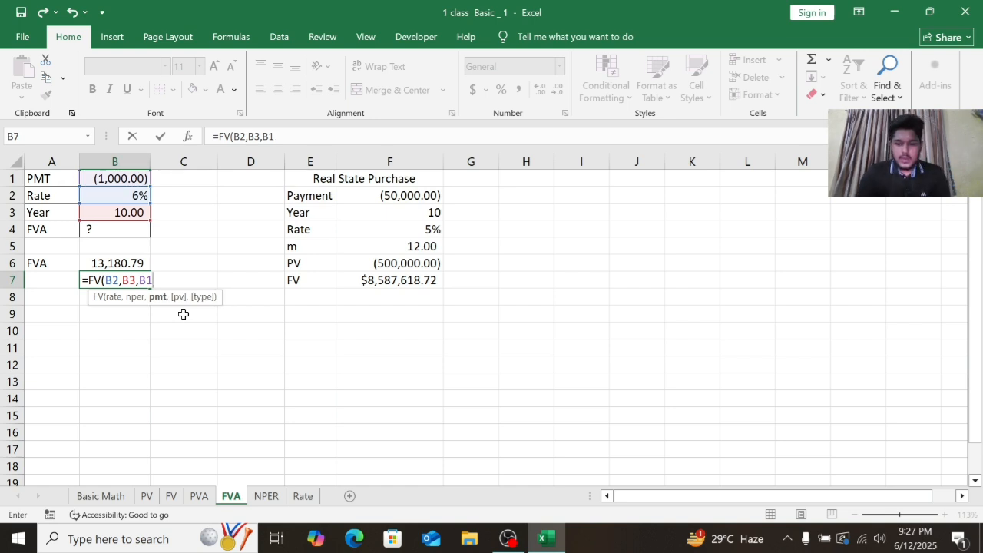
pyautogui.write(')')
pyautogui.press('Return')
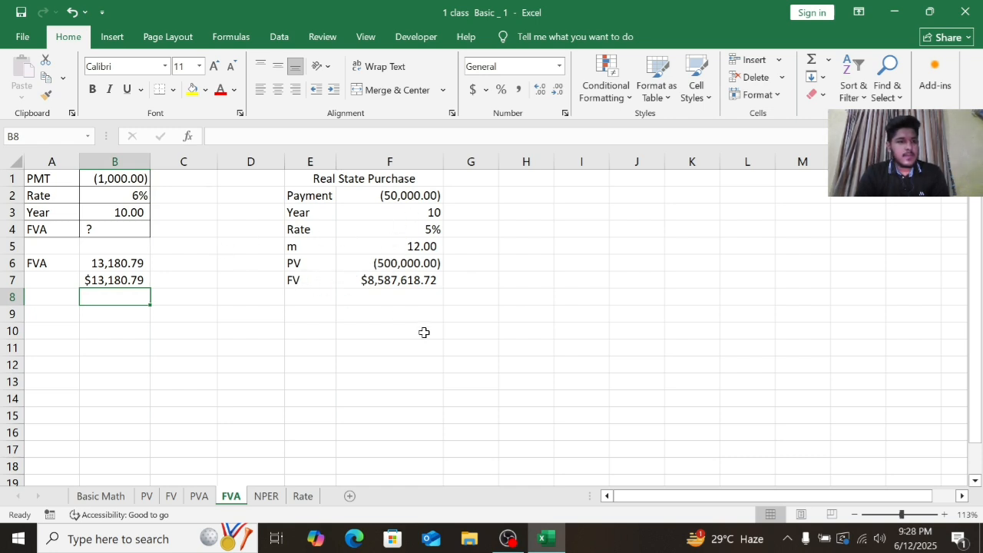
# Step: Start an FV function in G7 beside the Real State Purchase FV, with the rate set to F4/F5
pyautogui.click(485, 282)
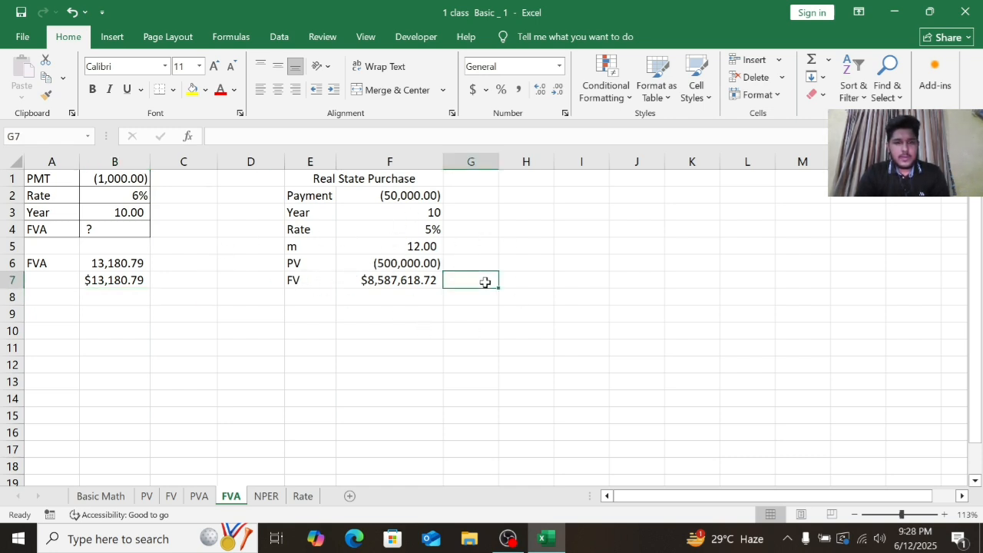
pyautogui.write('=')
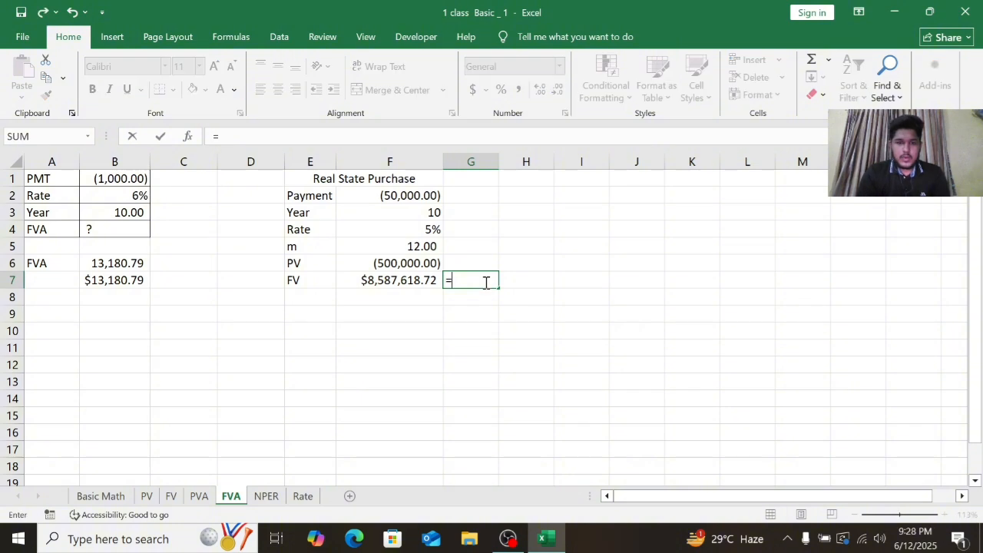
pyautogui.write('fva')
pyautogui.press('BackSpace')
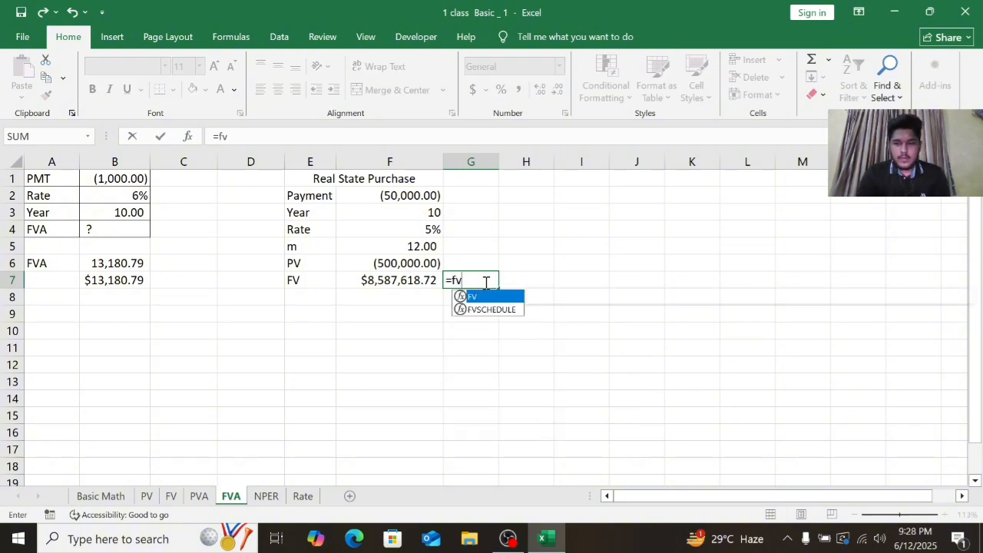
pyautogui.doubleClick(497, 297)
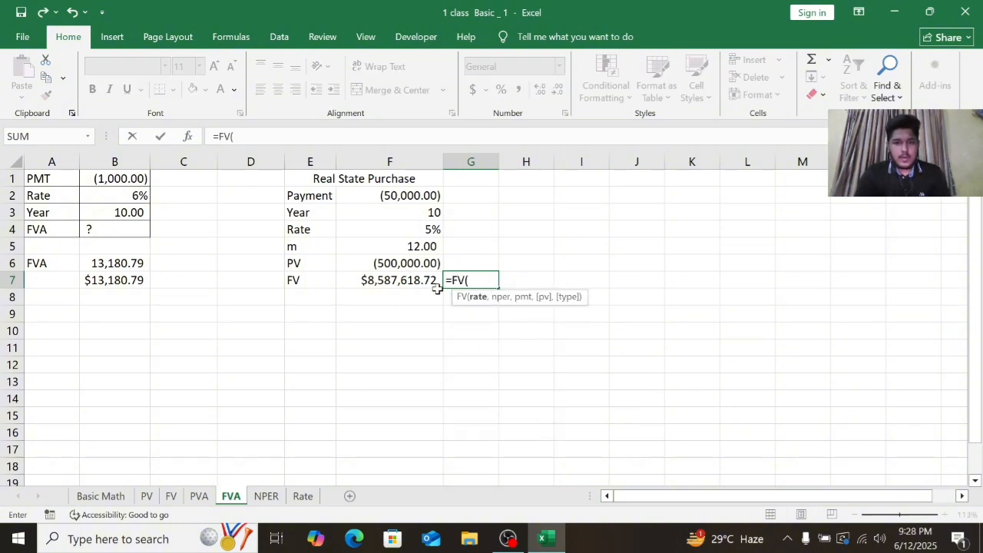
pyautogui.click(433, 228)
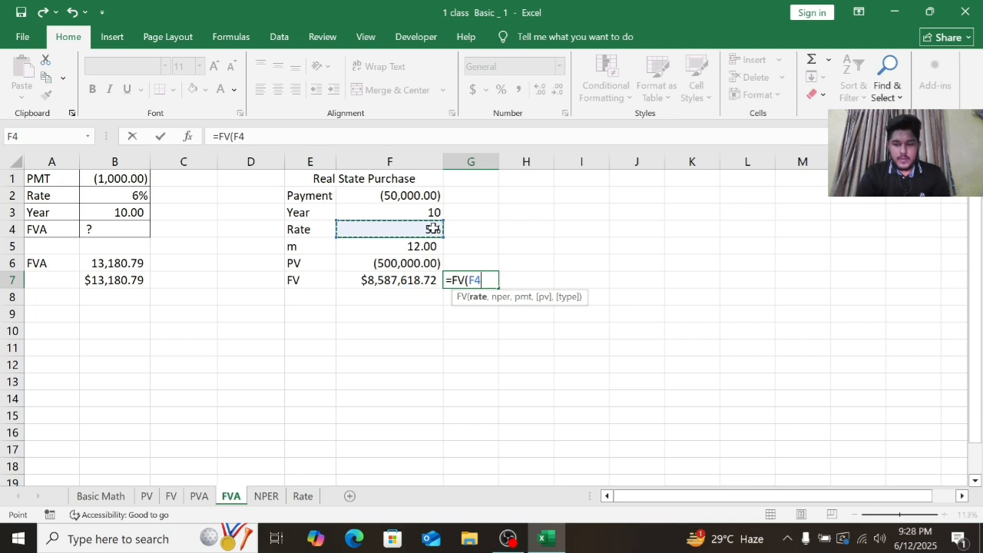
pyautogui.write('/')
pyautogui.click(432, 252)
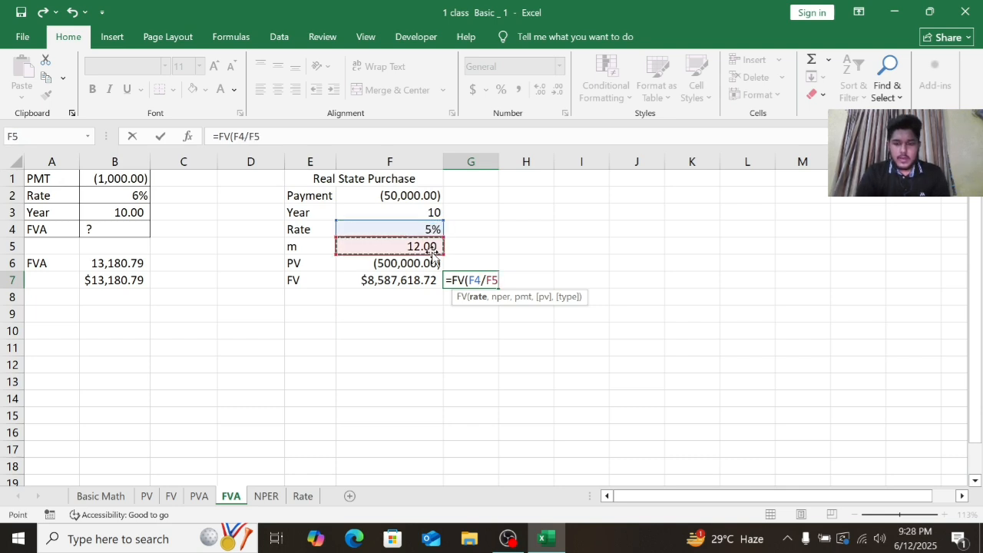
pyautogui.write(',')
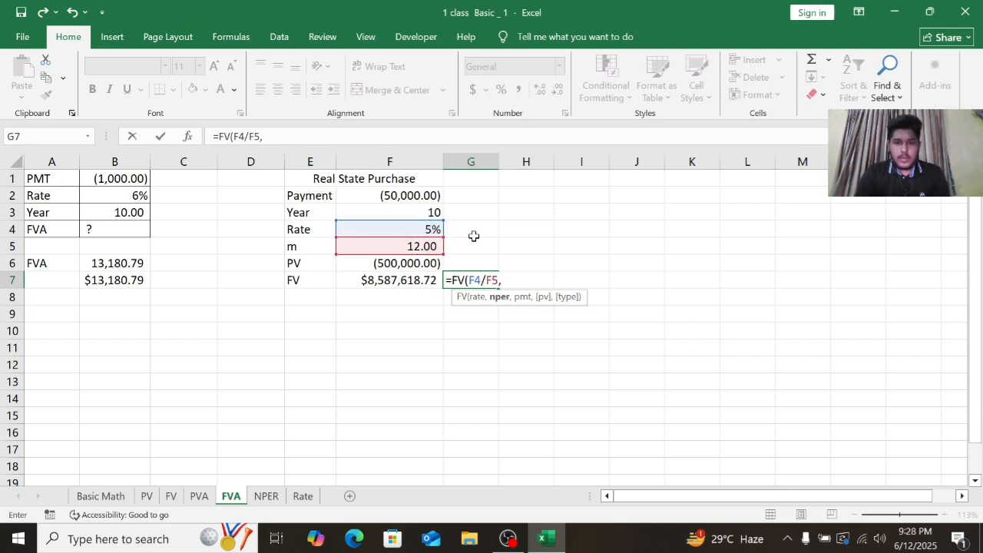
# Step: Set the number of periods in G7's FV formula to F3*F5
pyautogui.click(438, 214)
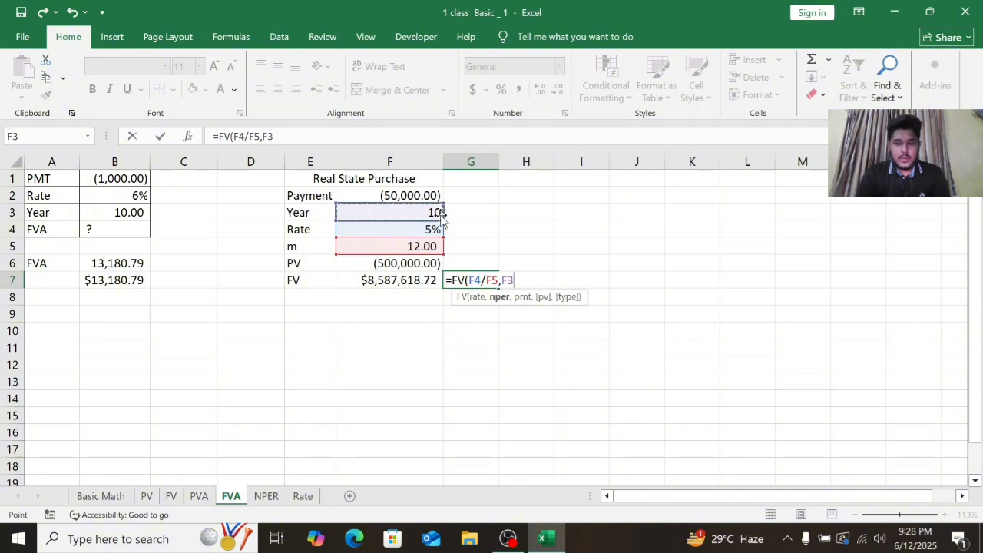
pyautogui.write('?')
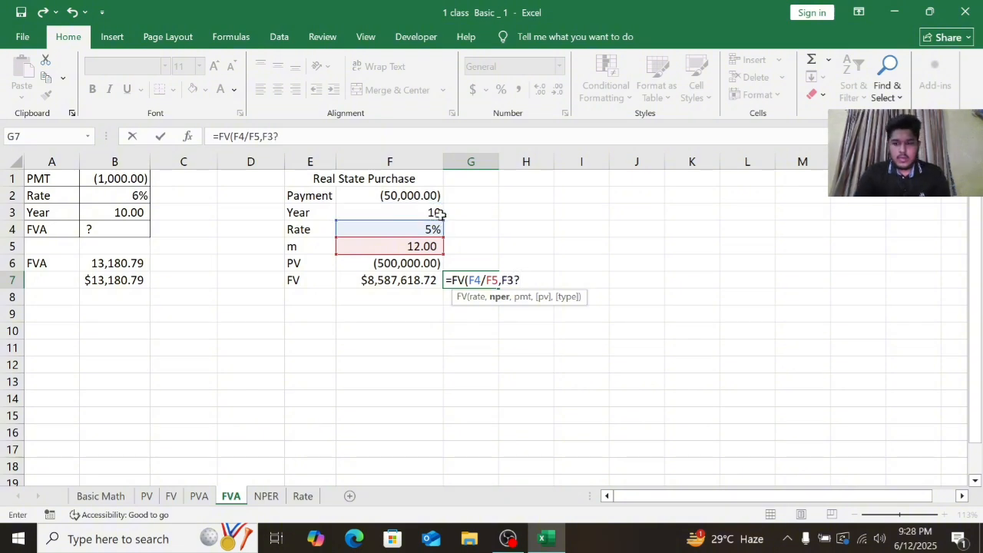
pyautogui.press('BackSpace')
pyautogui.write('*')
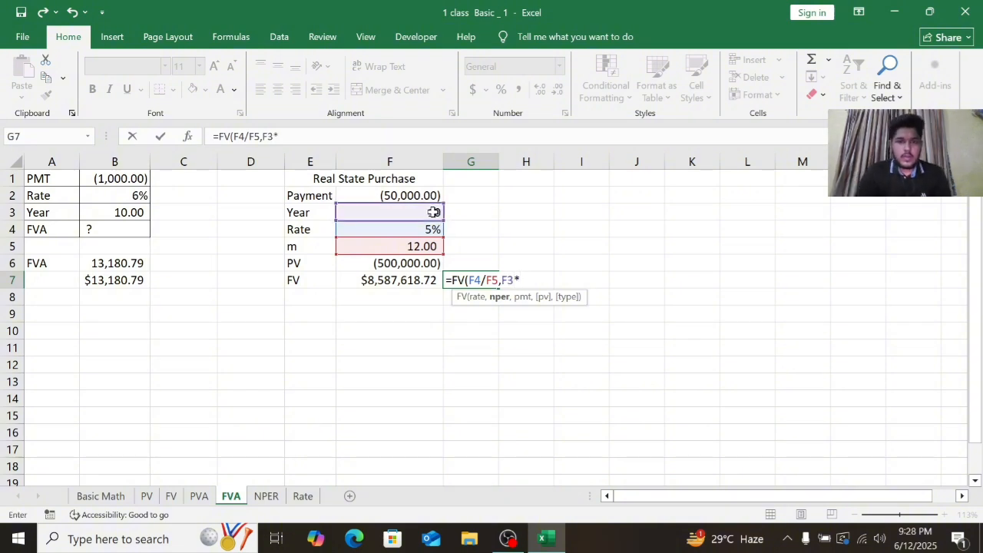
pyautogui.click(415, 244)
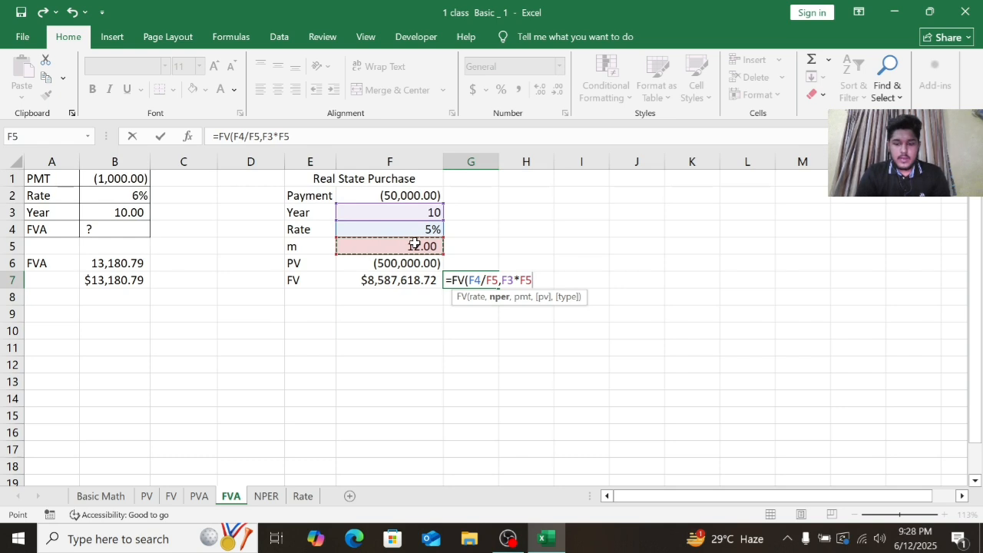
pyautogui.write(',')
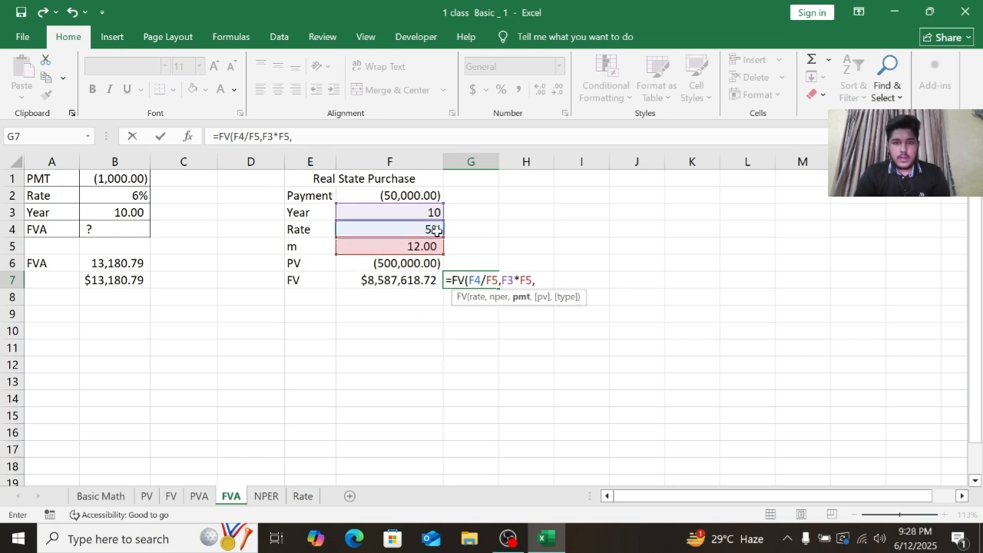
# Step: Complete G7's FV formula with F2 as the payment and F6 as the present value
pyautogui.click(401, 199)
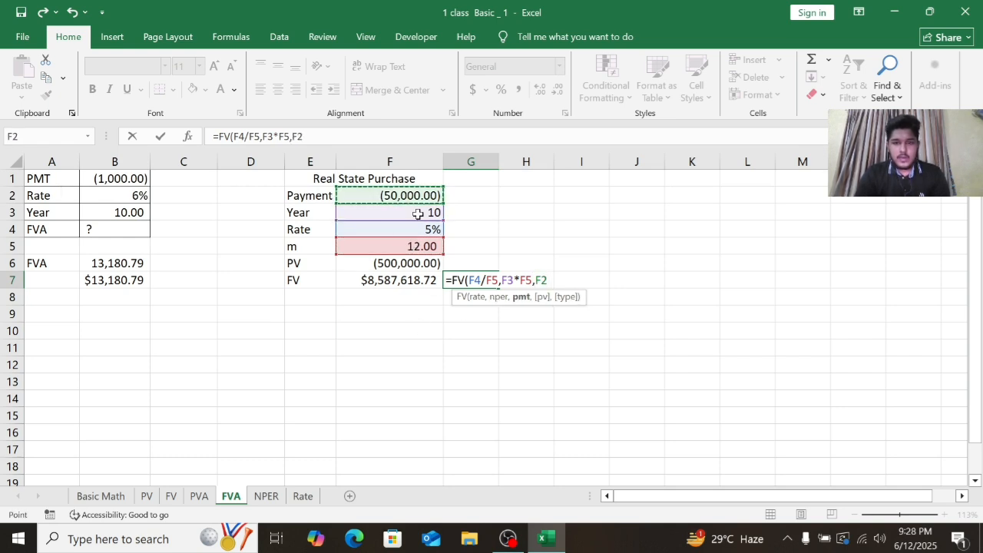
pyautogui.write(',')
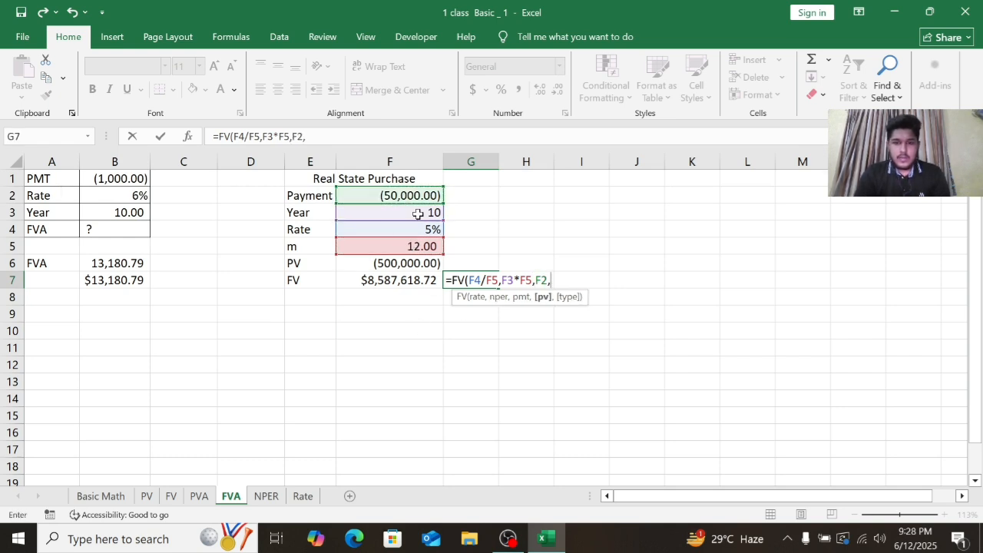
pyautogui.click(390, 263)
pyautogui.press('F8')
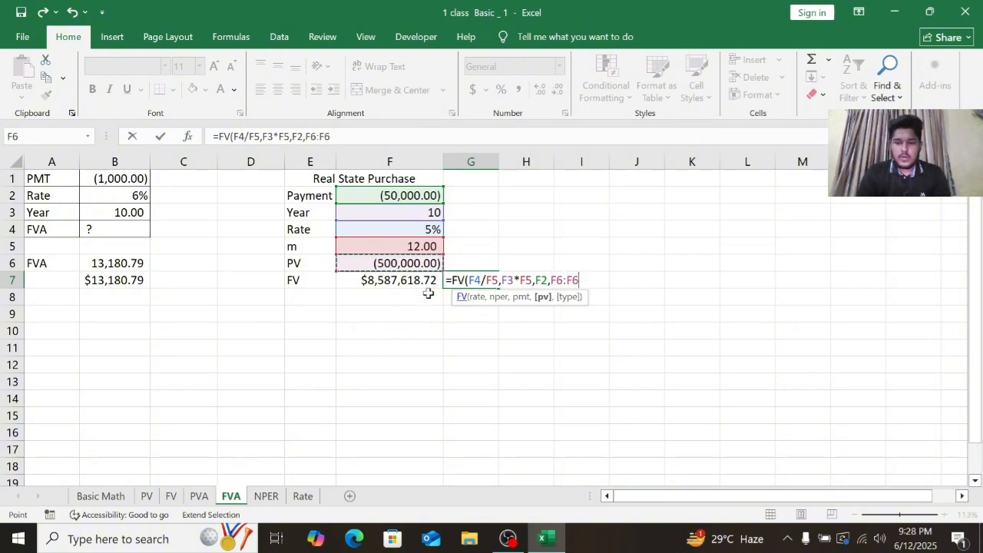
pyautogui.write(')')
pyautogui.press('Return')
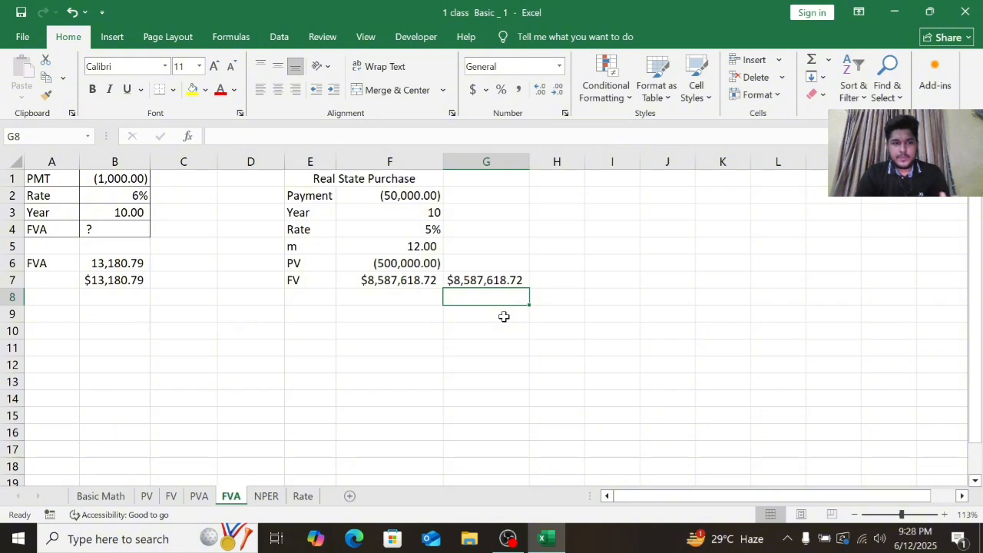
# Step: On the NPER sheet, start an NPER function in B6 with B3 as the rate
pyautogui.click(261, 497)
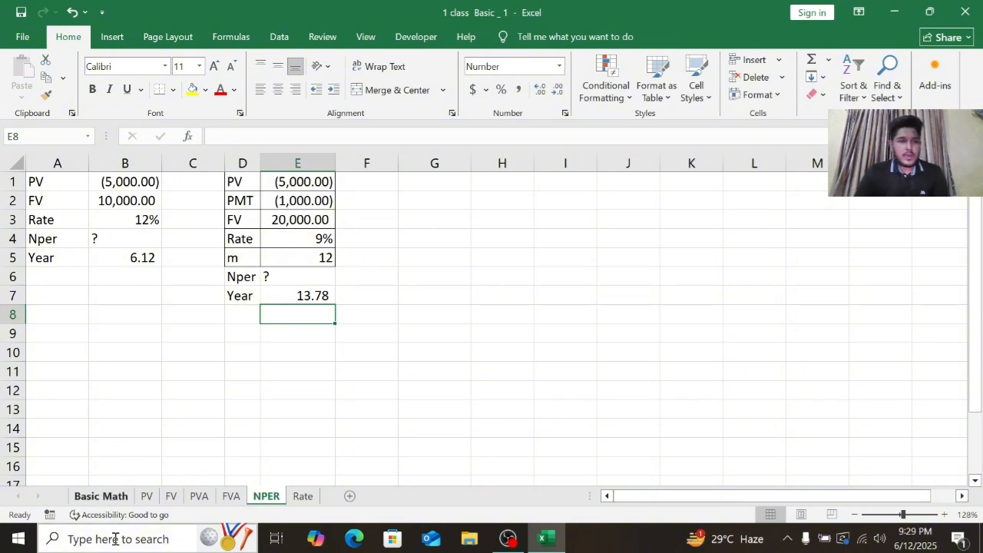
pyautogui.click(120, 284)
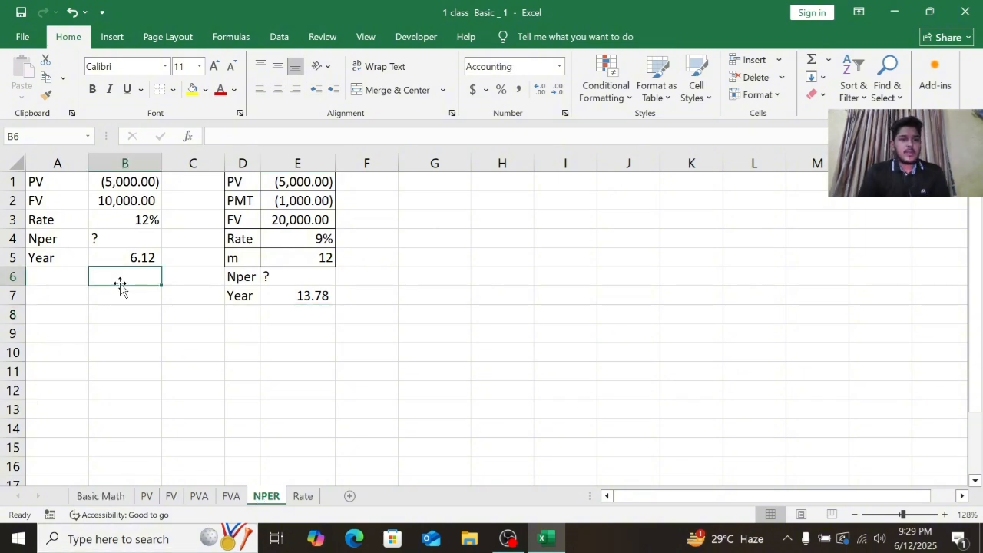
pyautogui.write('=n')
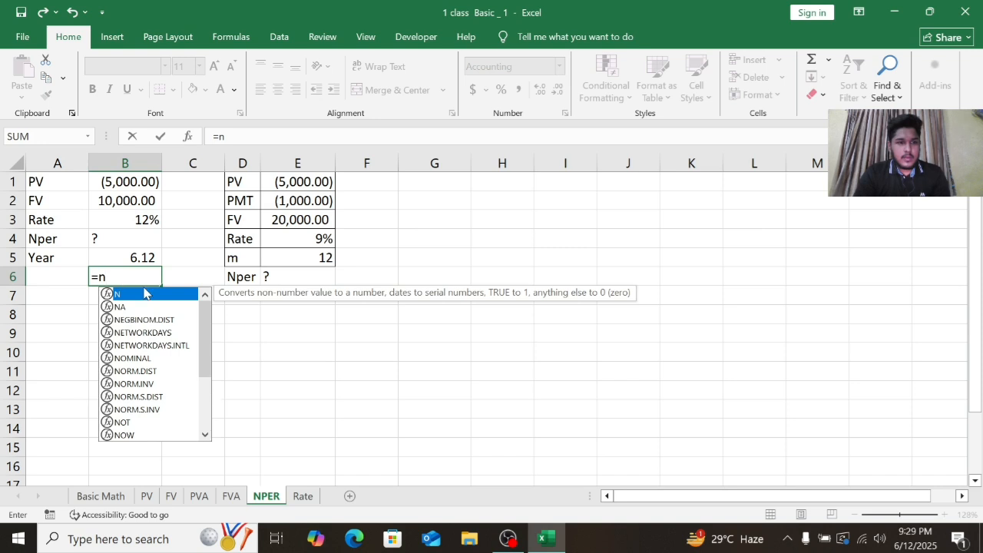
pyautogui.write('p')
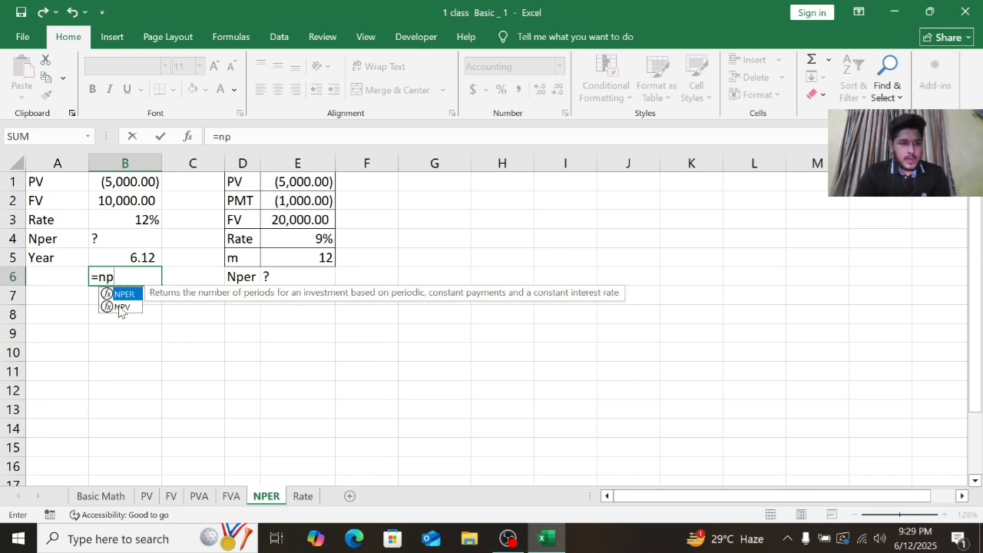
pyautogui.doubleClick(122, 294)
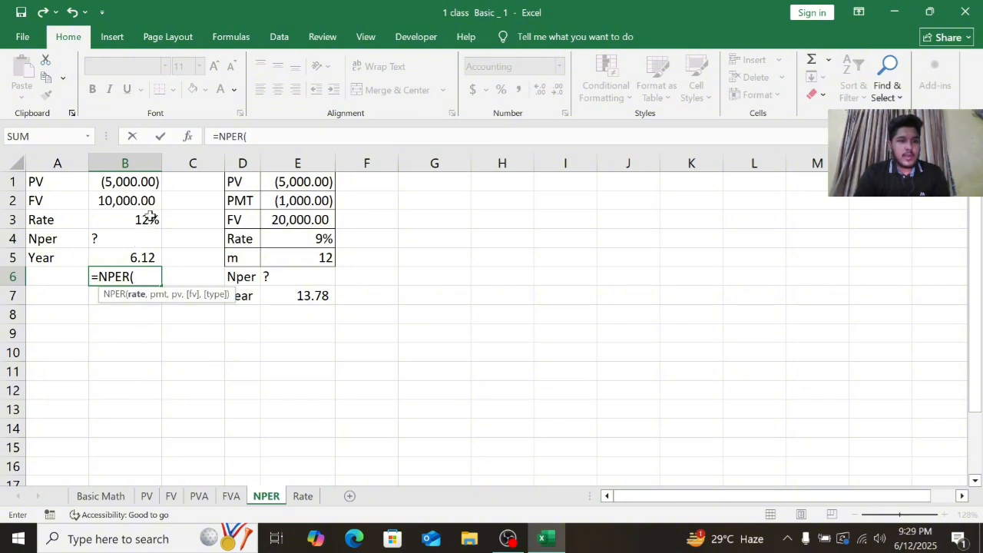
pyautogui.click(150, 219)
pyautogui.write(',')
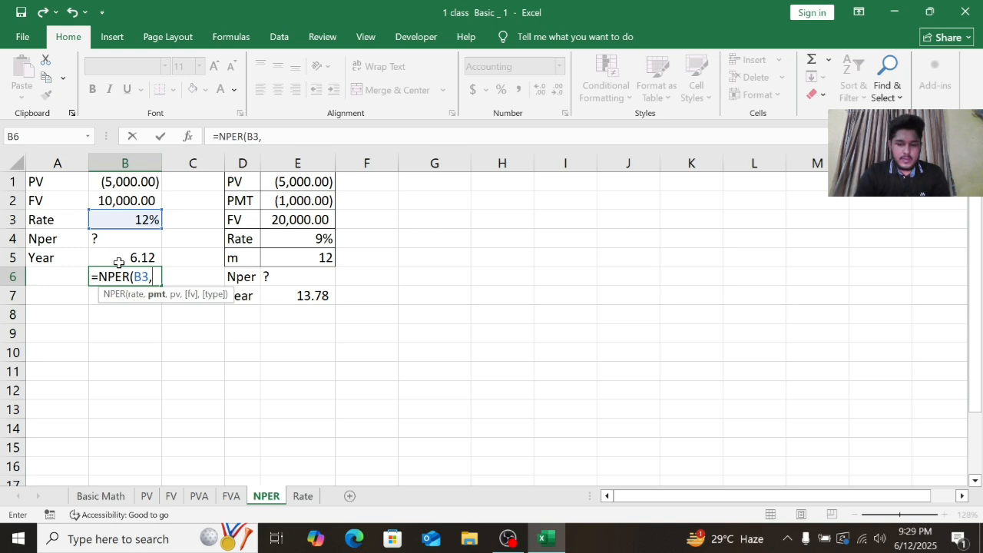
# Step: Complete B6's NPER formula with 0 as the payment, B1 as the present value and B2 as the future value
pyautogui.write('0,')
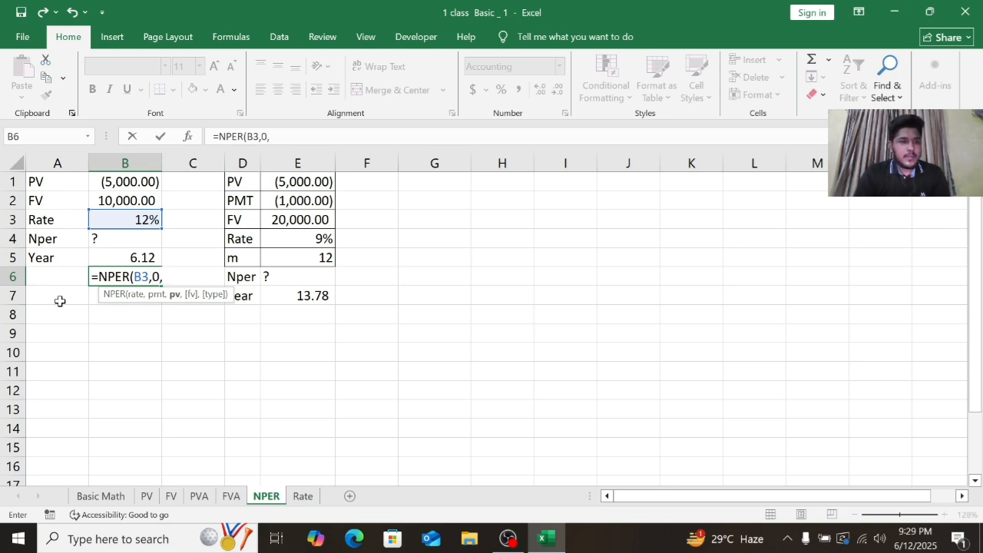
pyautogui.click(154, 183)
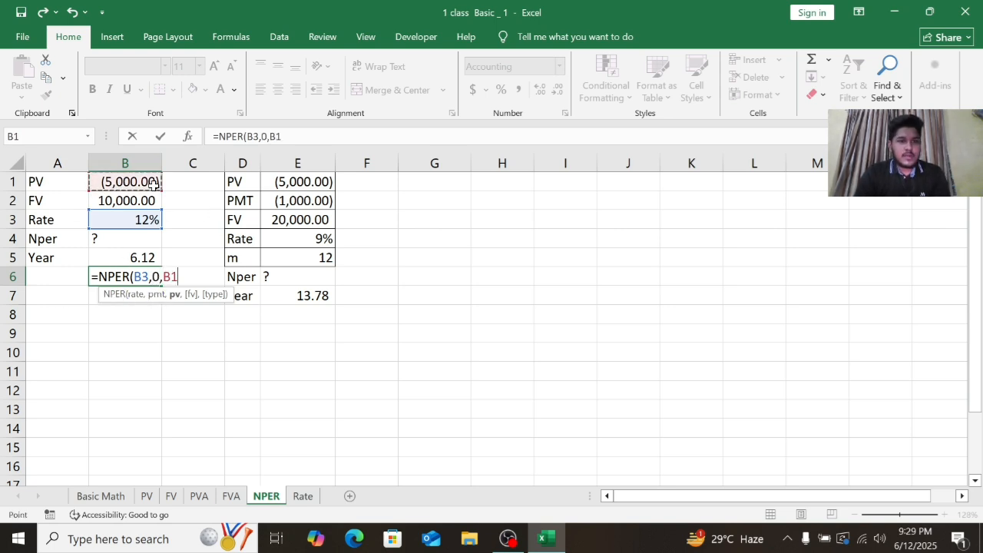
pyautogui.write(',')
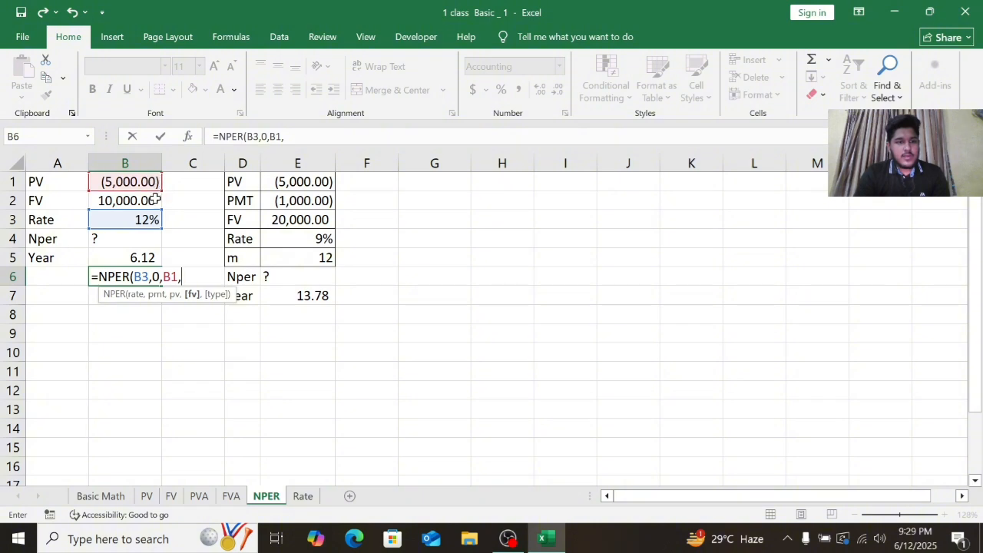
pyautogui.click(155, 199)
pyautogui.write(',')
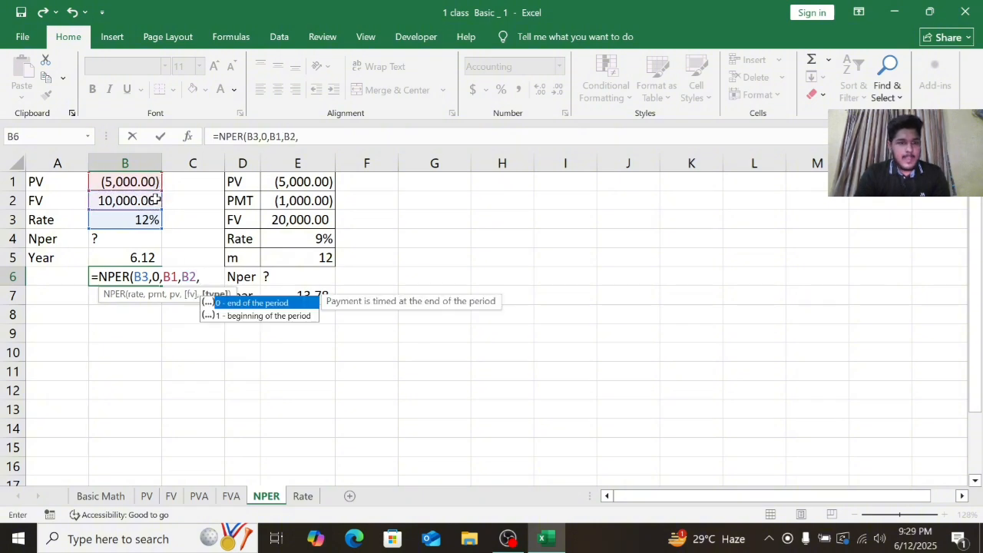
pyautogui.press('BackSpace')
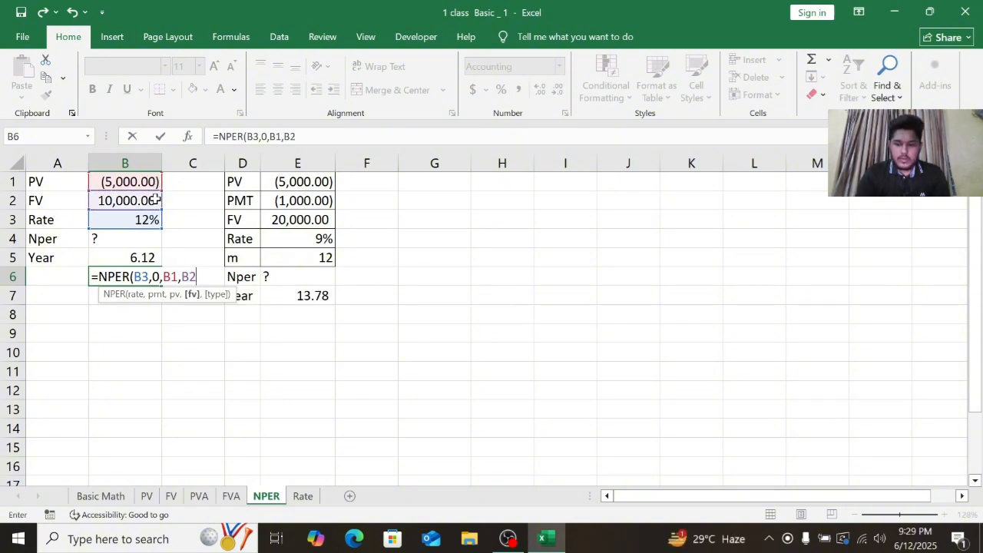
pyautogui.write(')')
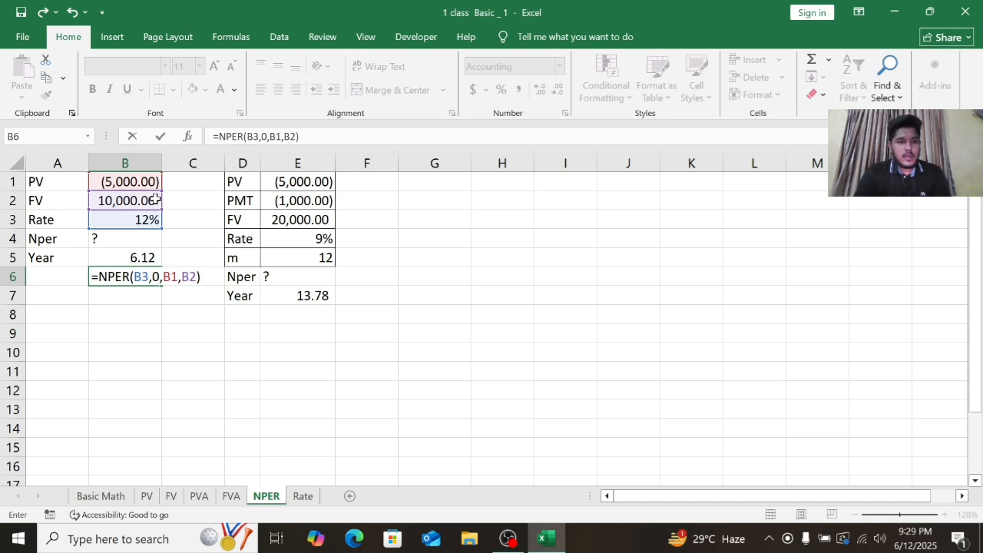
pyautogui.press('Return')
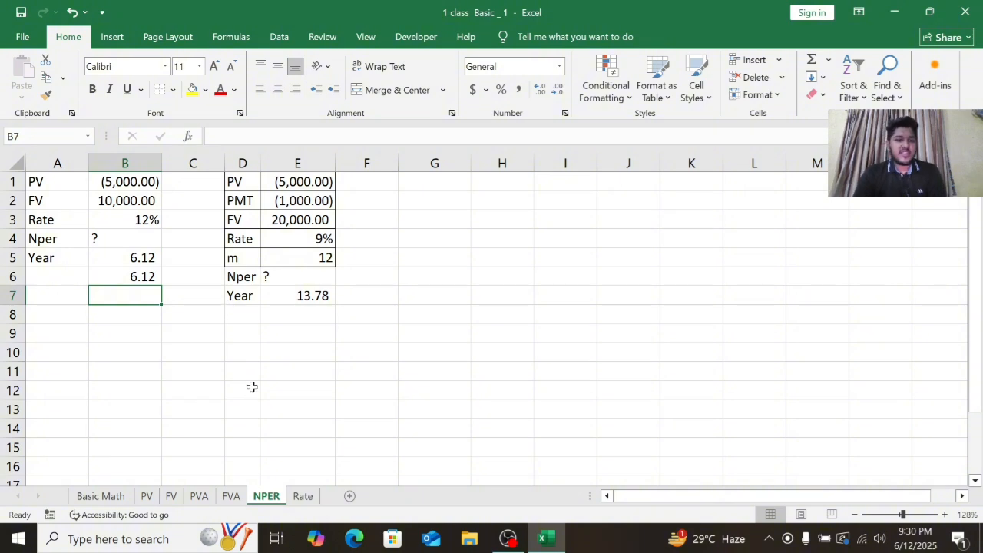
# Step: Start an NPER function in F7 beside the second example's Year result, with the rate set to E4/E5
pyautogui.click(358, 301)
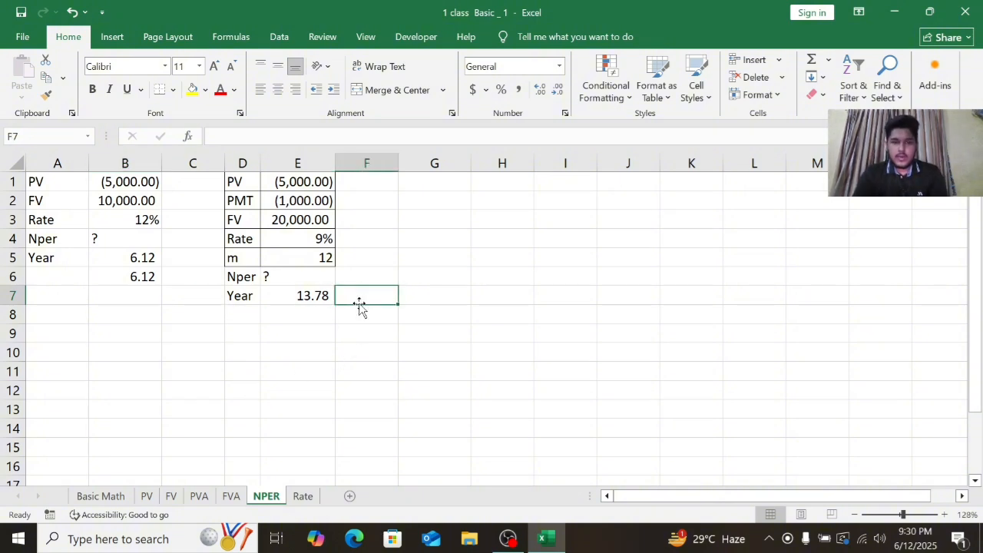
pyautogui.write('=')
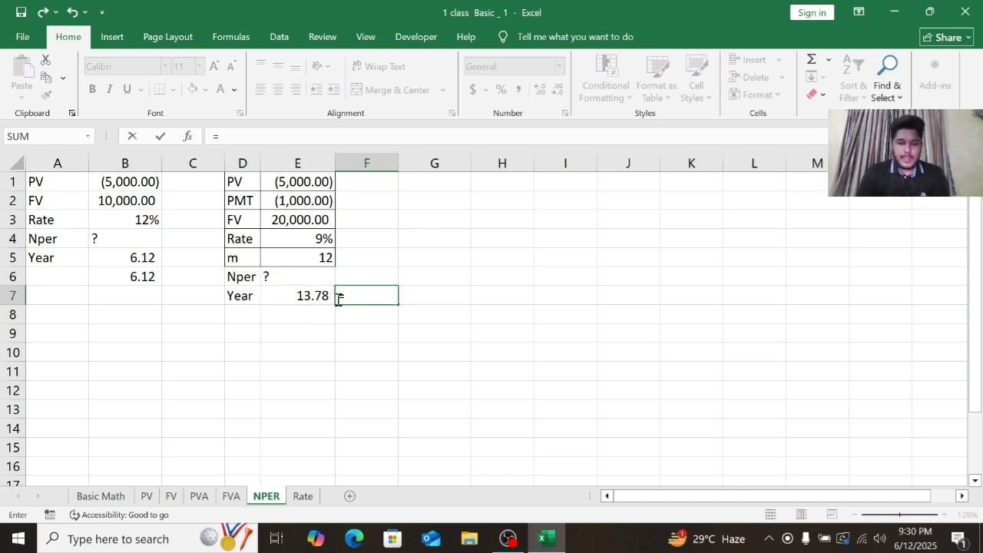
pyautogui.write('npe')
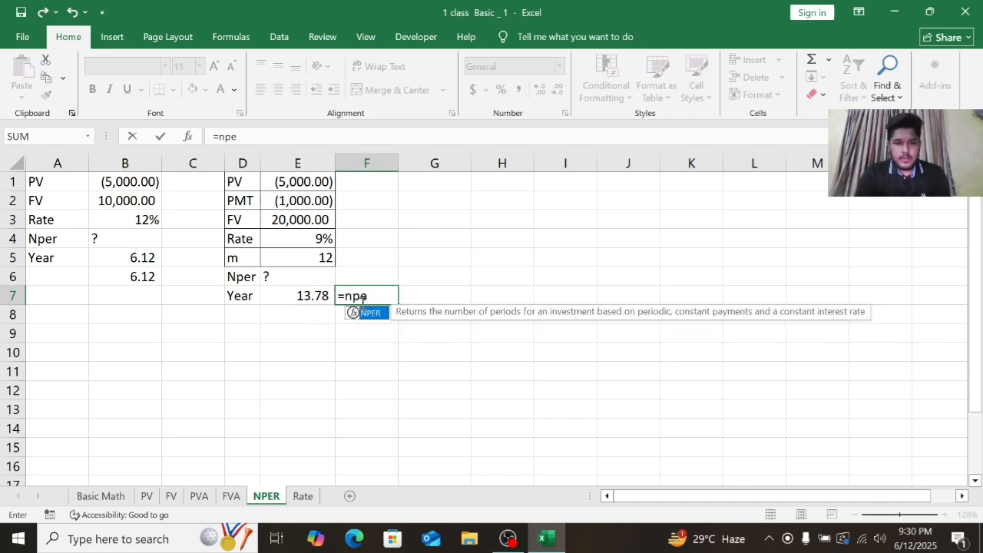
pyautogui.doubleClick(386, 315)
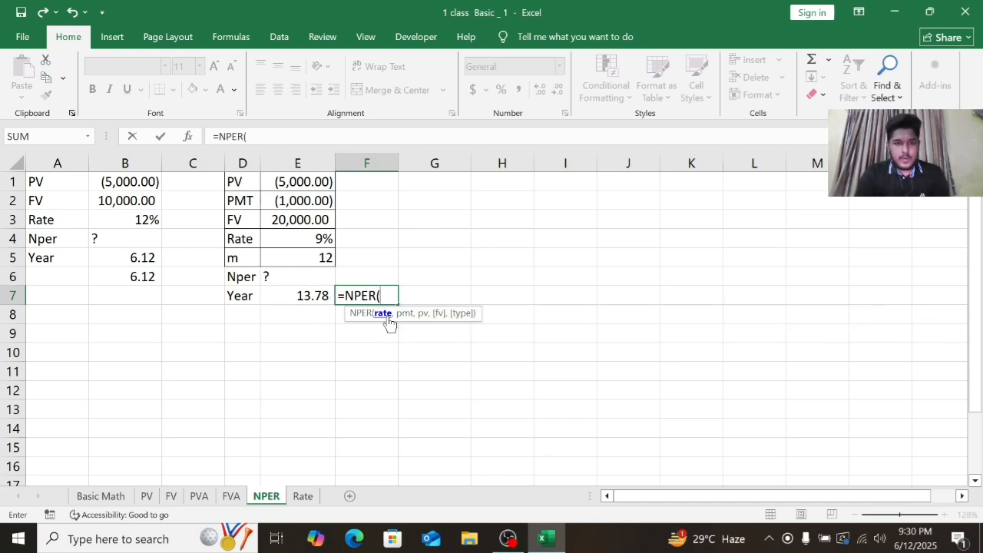
pyautogui.click(324, 237)
pyautogui.write('/')
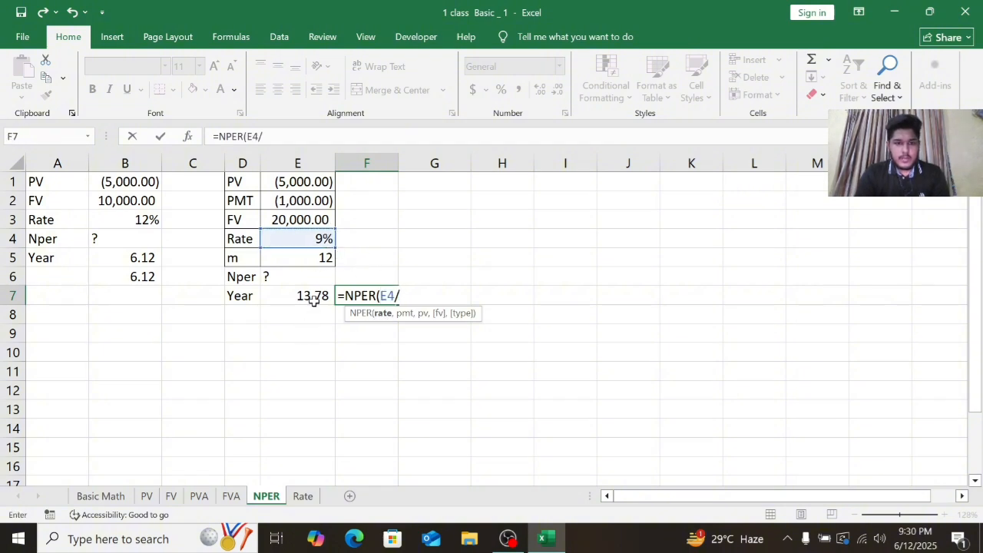
pyautogui.click(318, 255)
pyautogui.write(',')
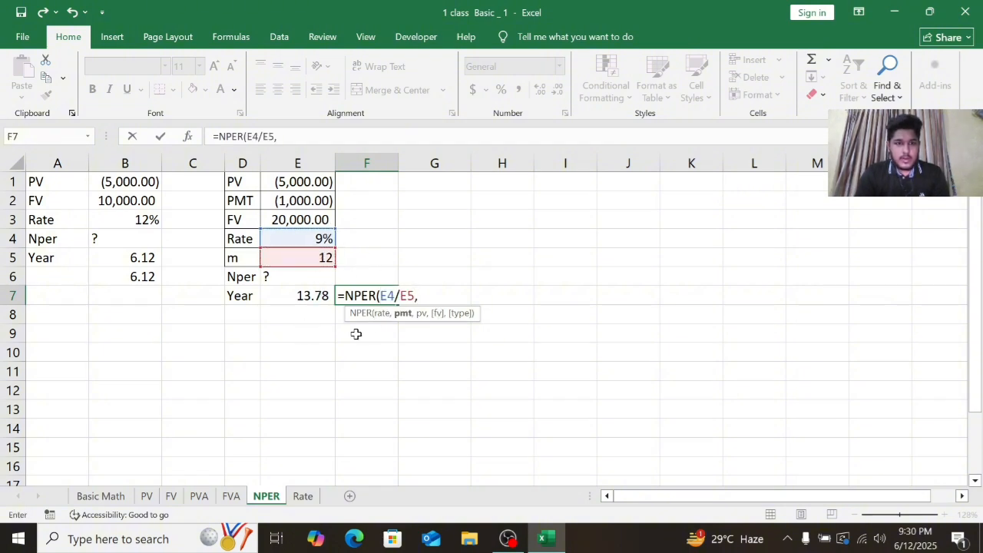
# Step: Complete F7's formula as =NPER(E4/E5,E2,E1,E3) and reduce its display to two decimal places
pyautogui.click(308, 201)
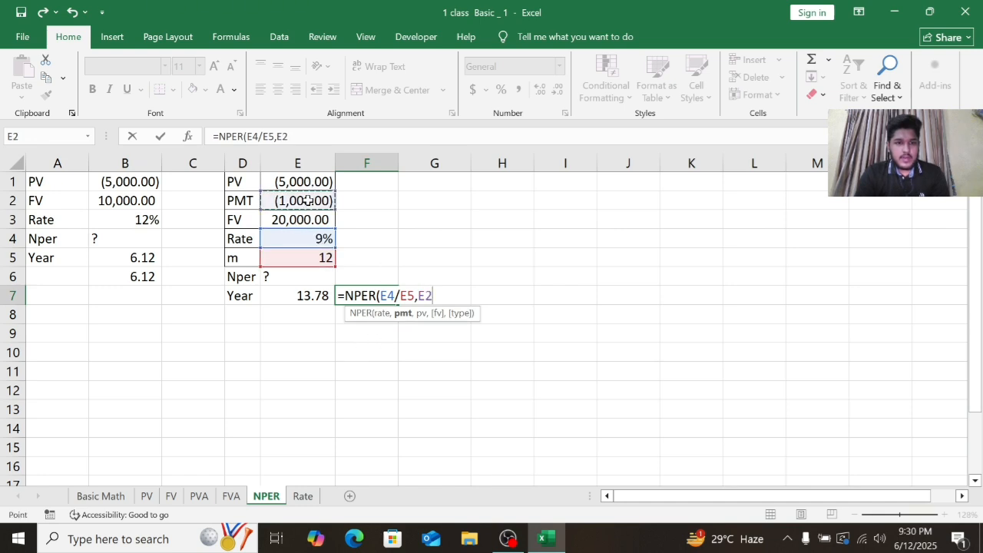
pyautogui.write(',')
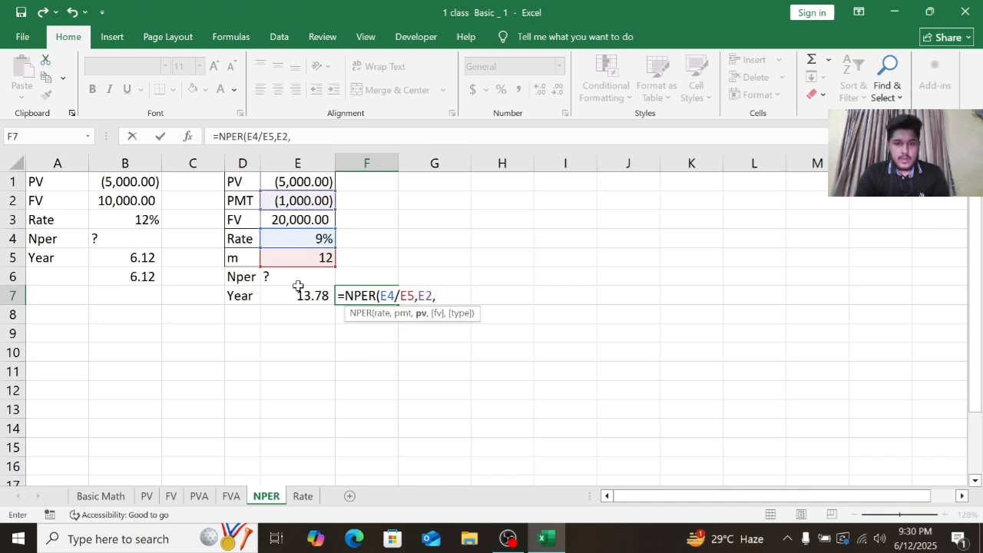
pyautogui.click(286, 185)
pyautogui.press('F8')
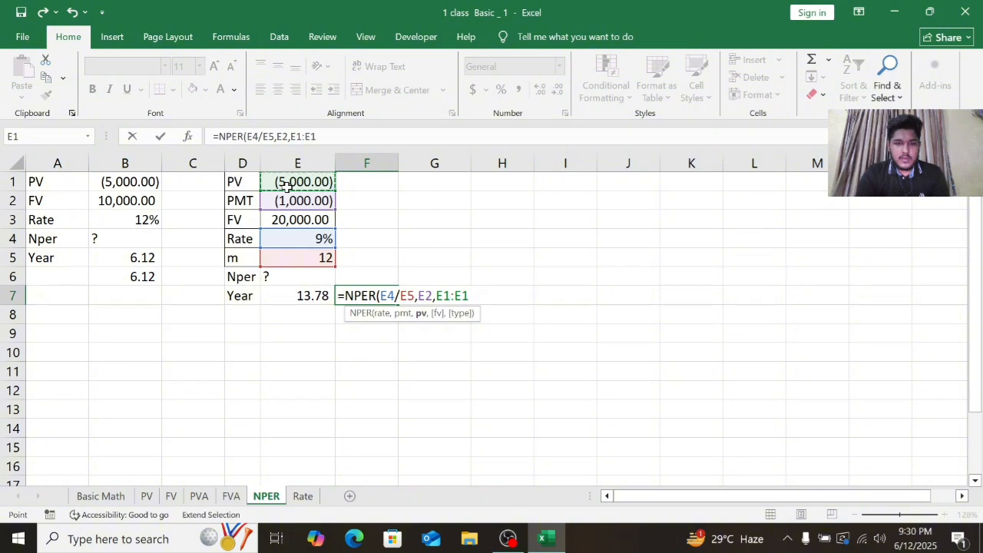
pyautogui.click(304, 220)
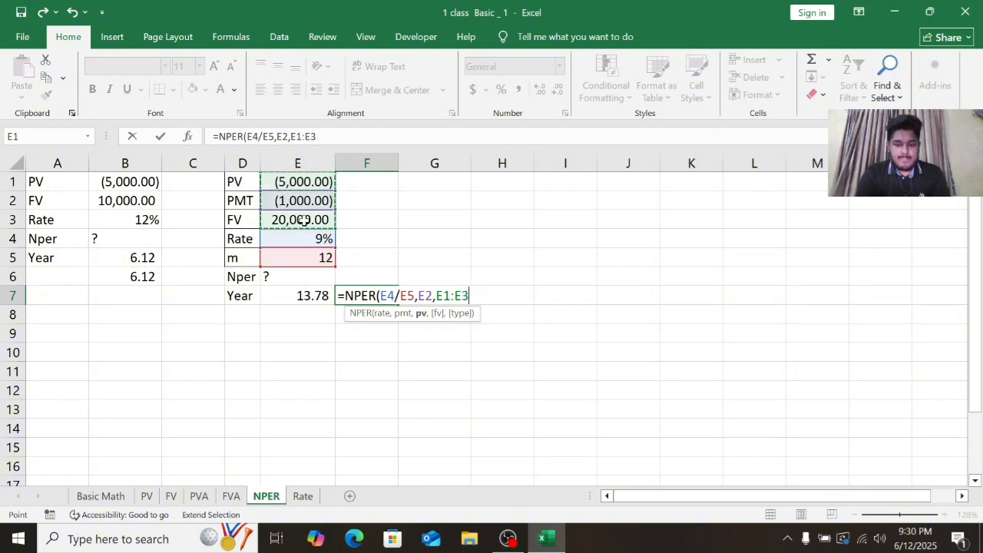
pyautogui.write(',')
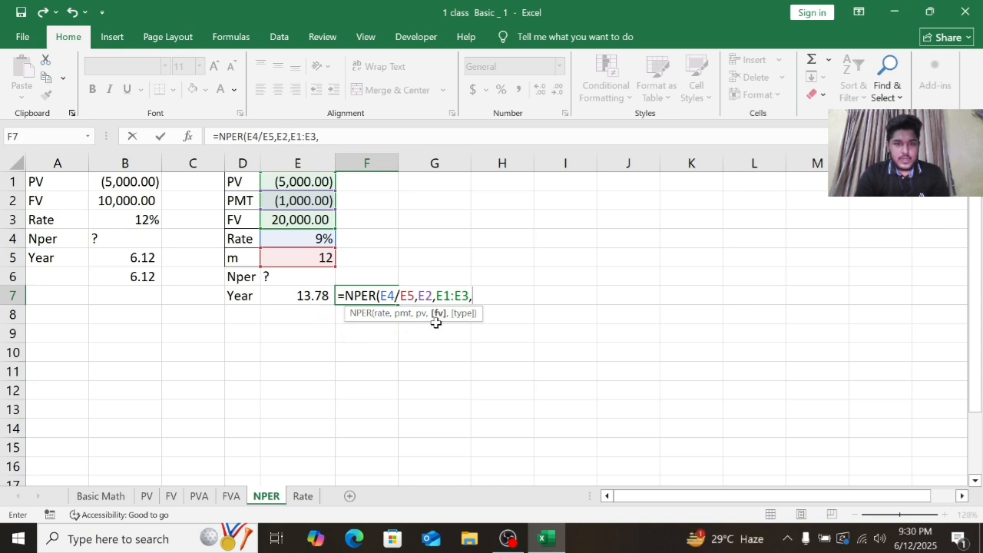
pyautogui.press('BackSpace')
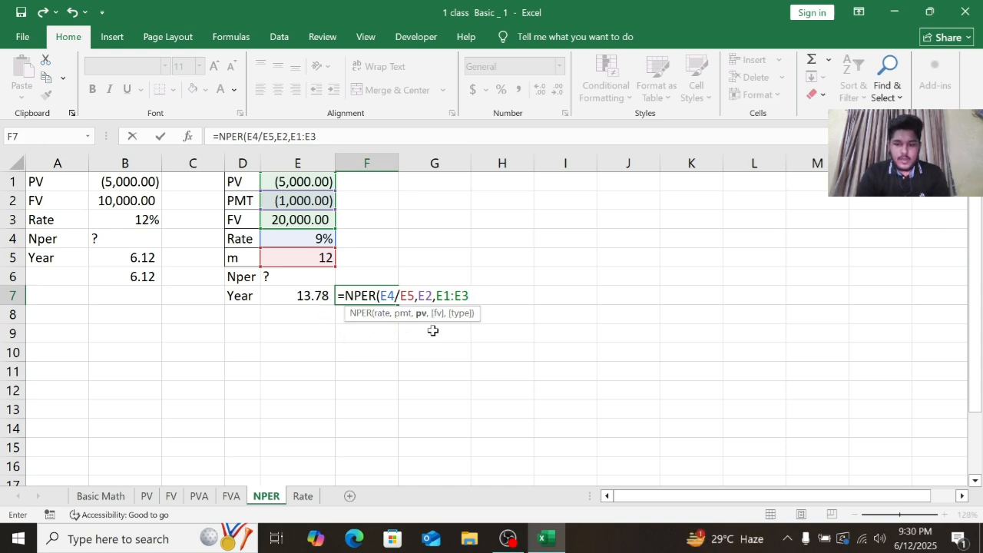
pyautogui.write(')')
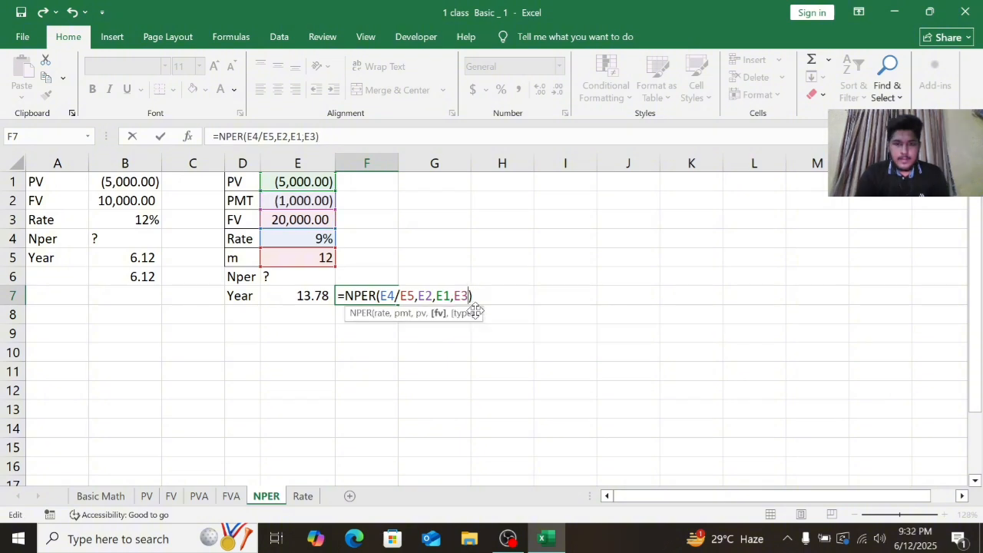
pyautogui.press('Return')
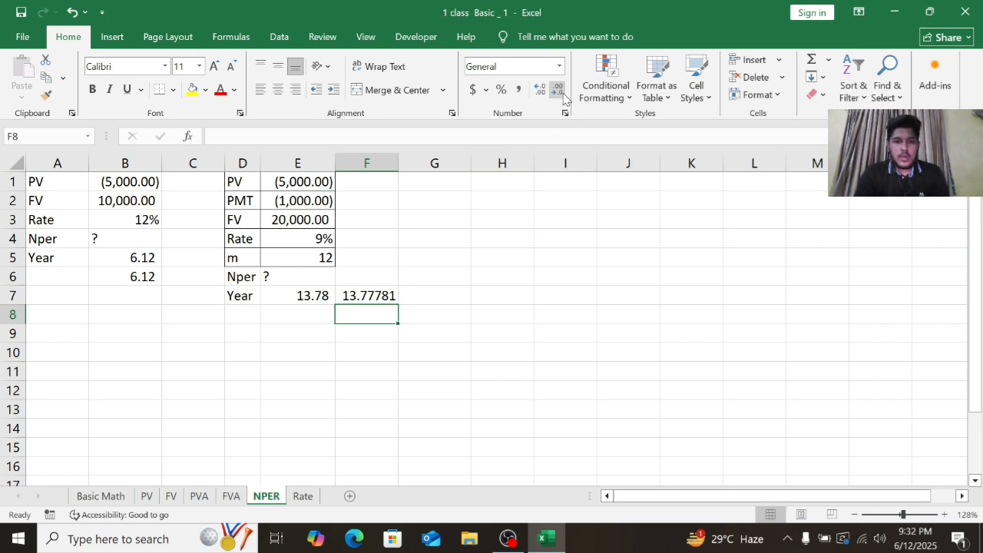
pyautogui.click(388, 294)
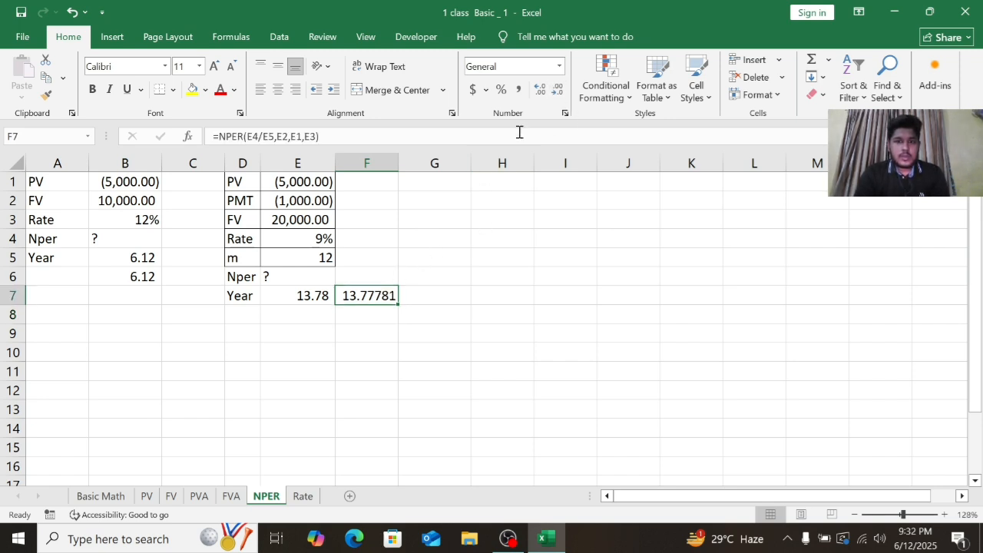
pyautogui.click(560, 94)
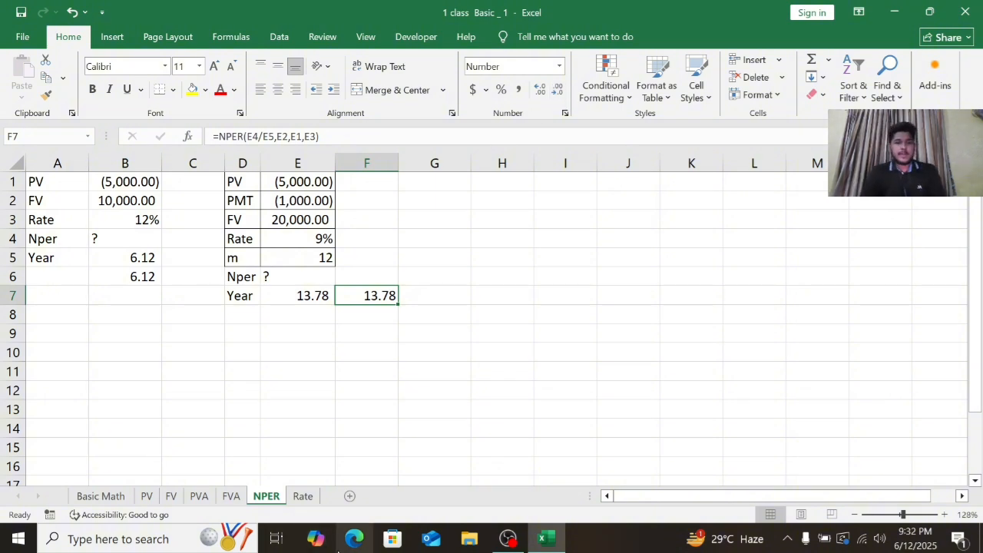
# Step: On the Rate sheet, start a RATE function in C6 with B4 as the periods, B2 as the payment and B1 as the present value
pyautogui.click(303, 496)
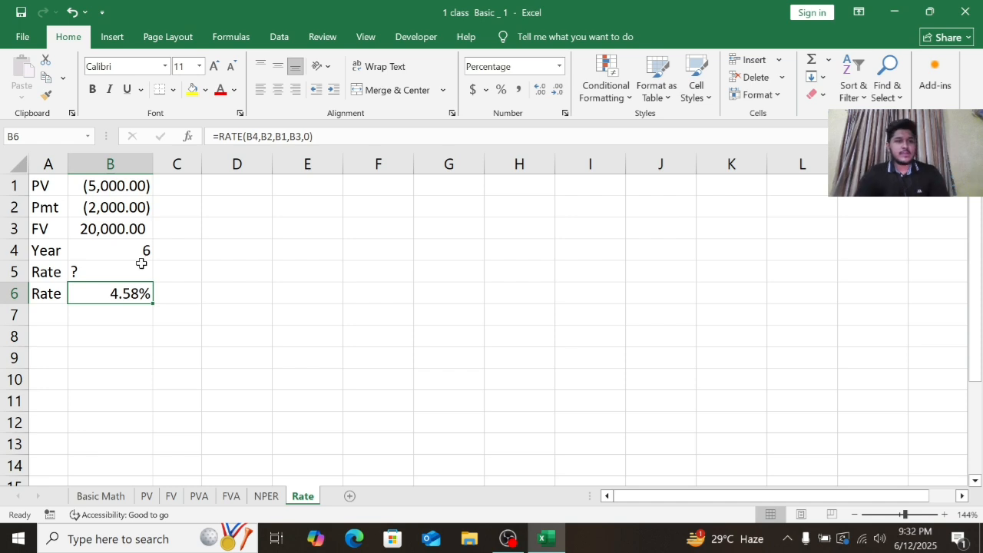
pyautogui.click(171, 296)
pyautogui.write('=')
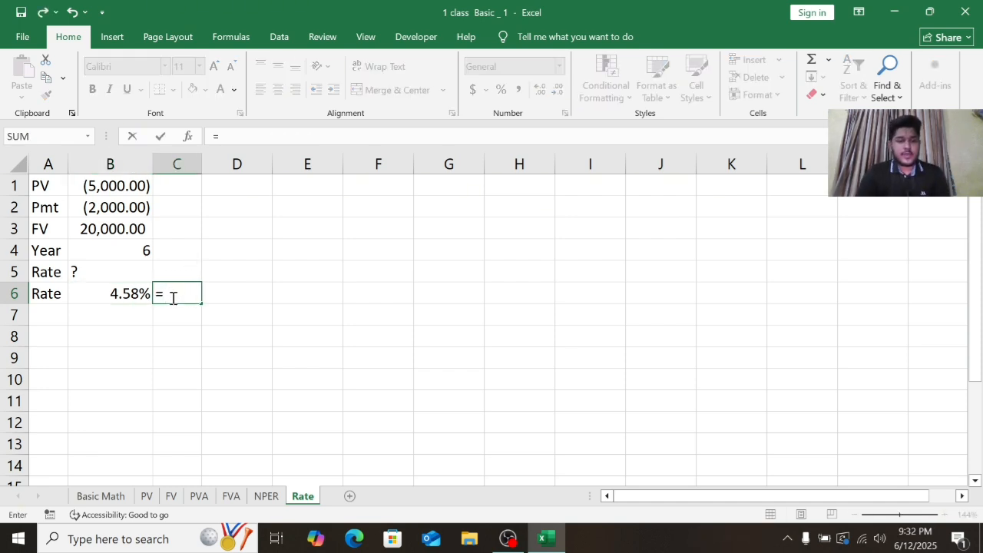
pyautogui.write('rate')
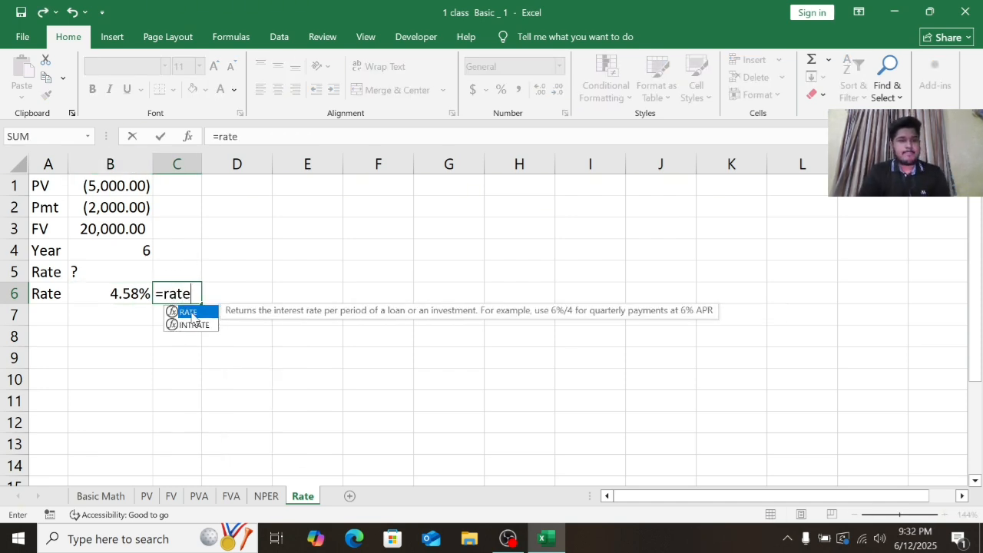
pyautogui.doubleClick(189, 312)
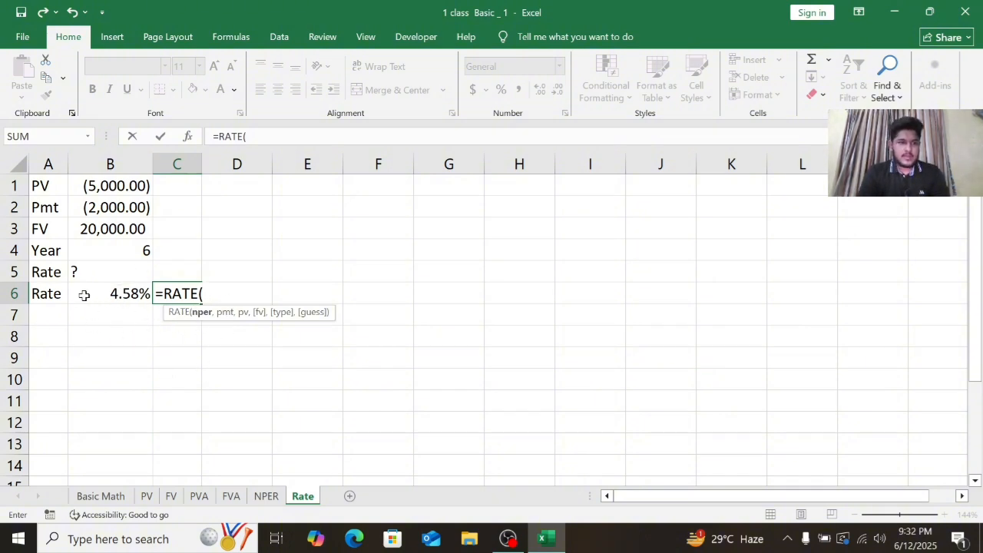
pyautogui.click(134, 257)
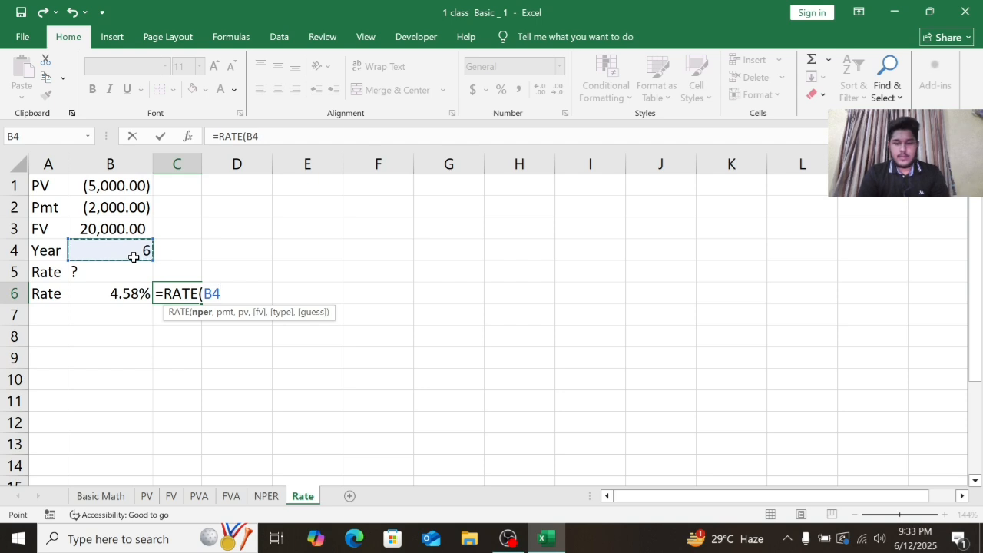
pyautogui.write(',')
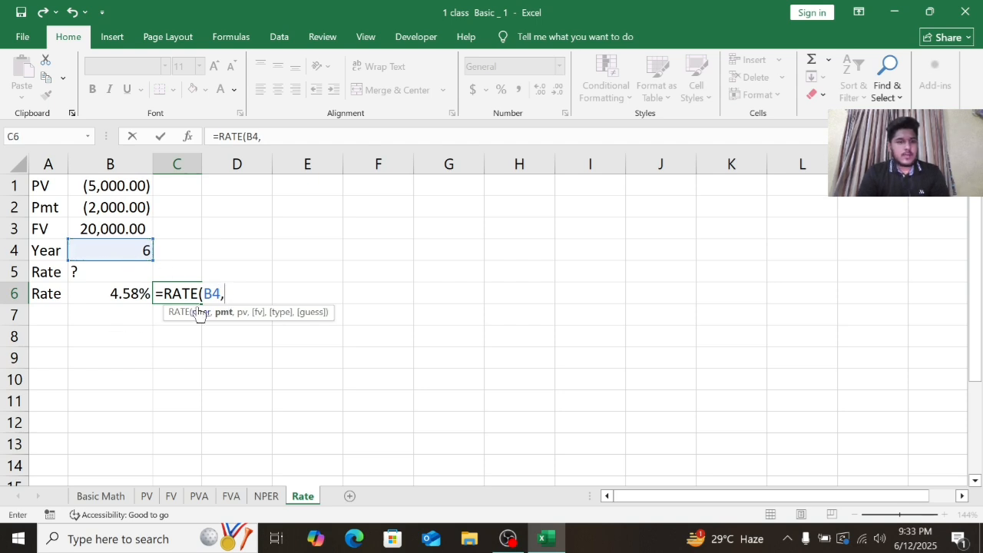
pyautogui.click(105, 205)
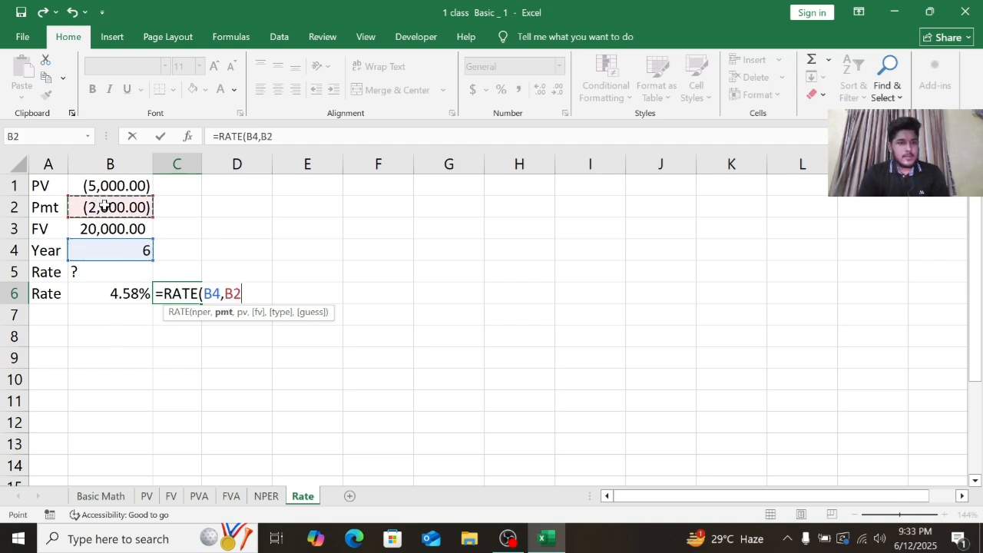
pyautogui.write(',')
pyautogui.click(129, 179)
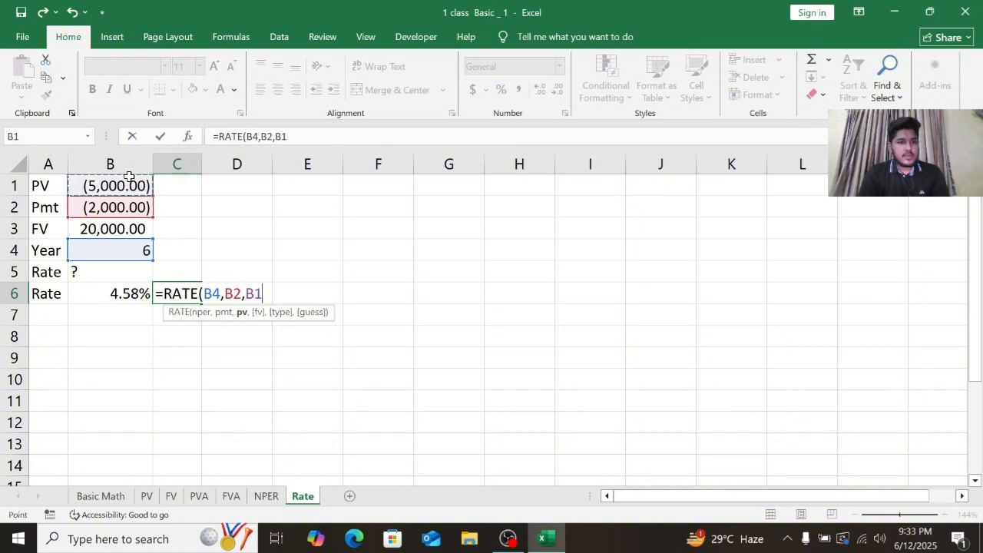
pyautogui.press('F8')
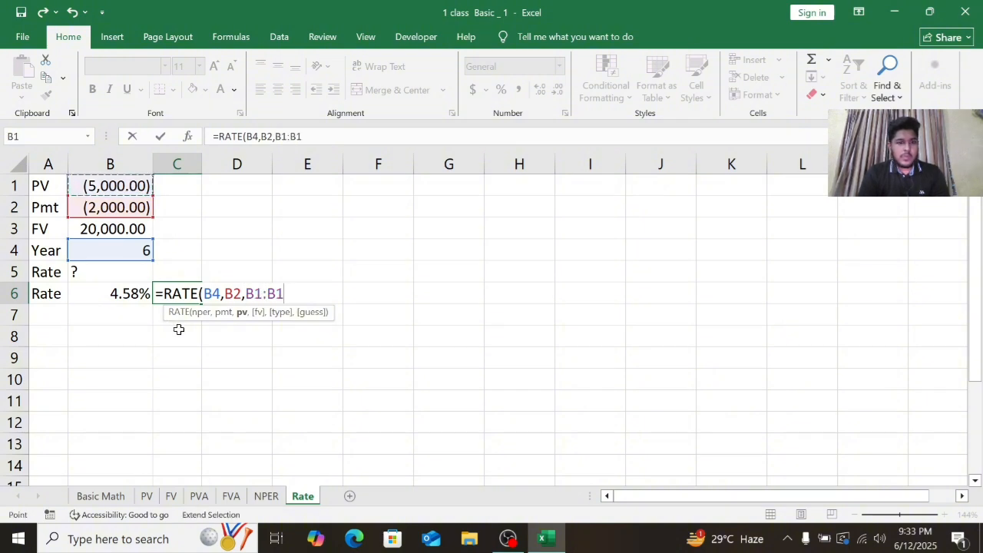
pyautogui.click(130, 227)
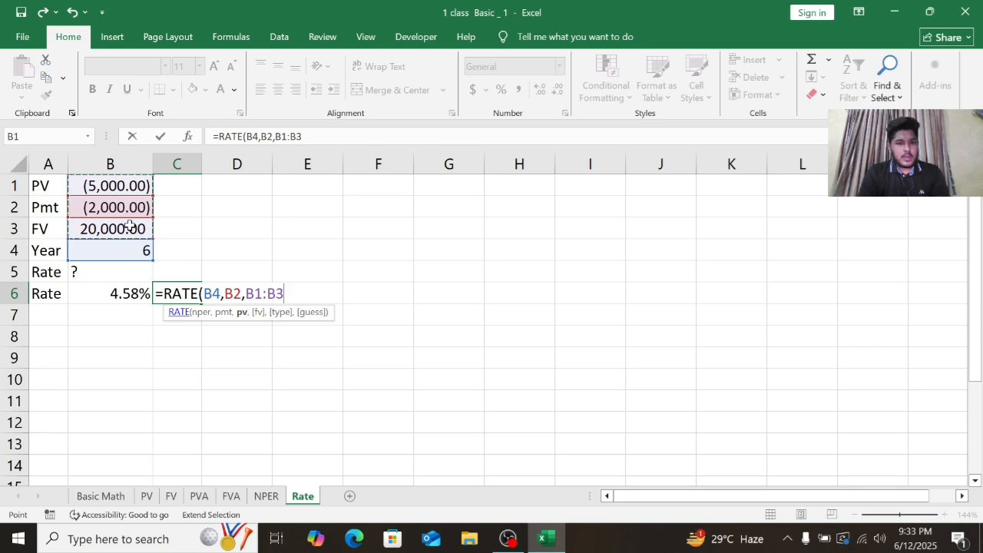
pyautogui.press('BackSpace')
pyautogui.press('BackSpace')
pyautogui.press('BackSpace')
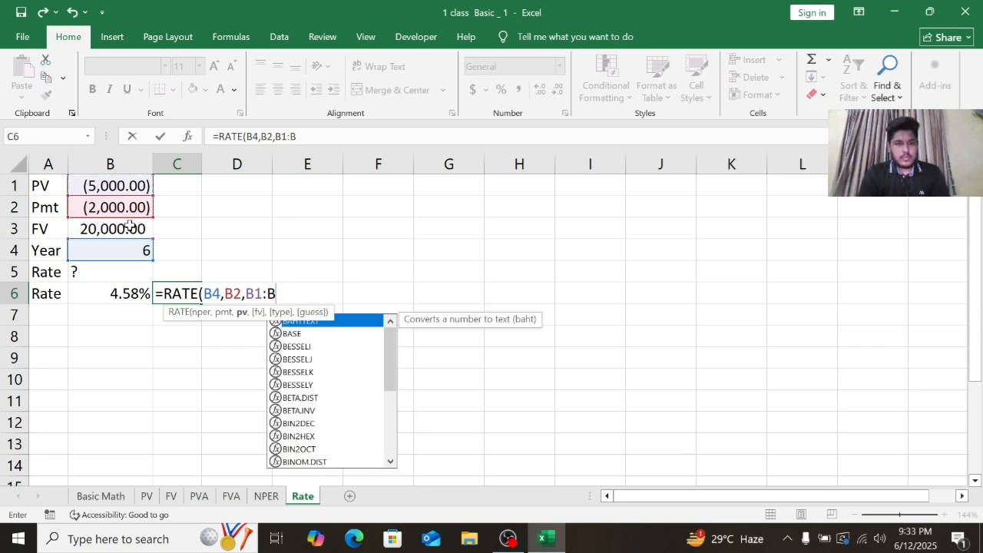
# Step: Complete C6's RATE formula with B3 as the future value, 0 as the type and 0 as the guess
pyautogui.write(',')
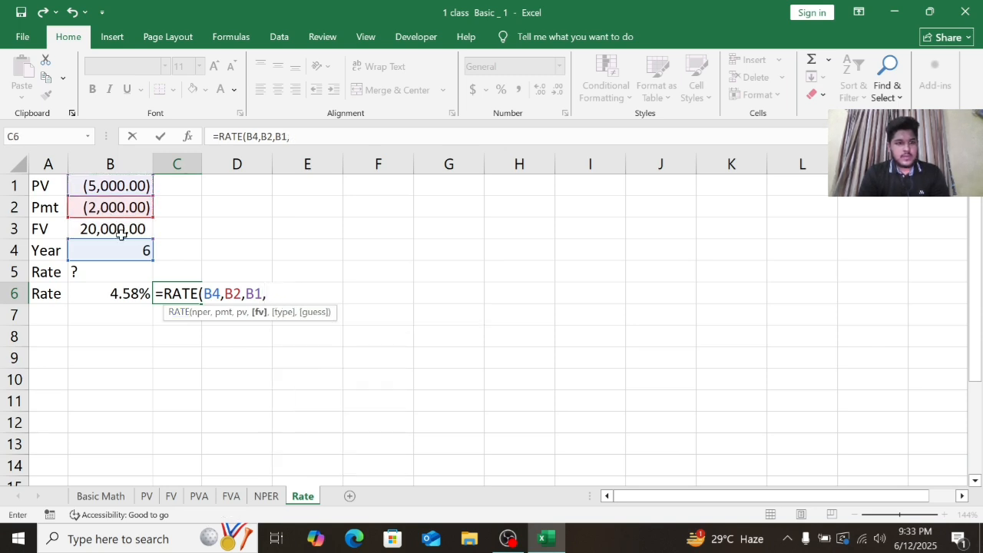
pyautogui.click(123, 230)
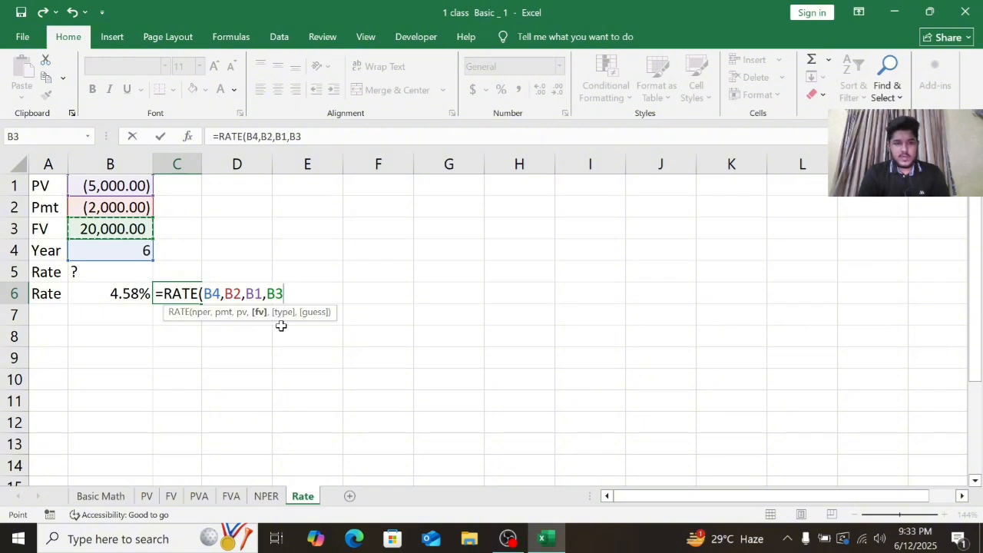
pyautogui.write(',0')
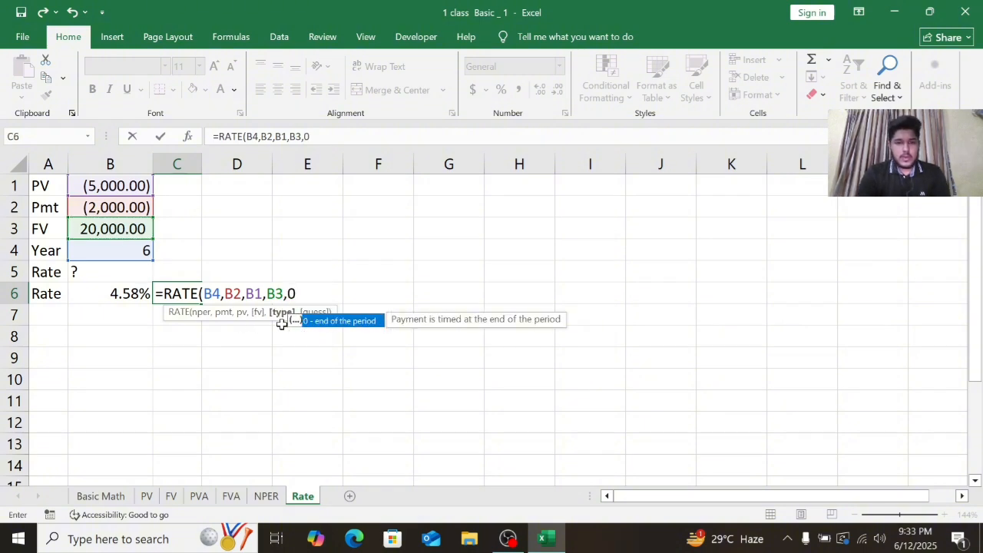
pyautogui.write(',')
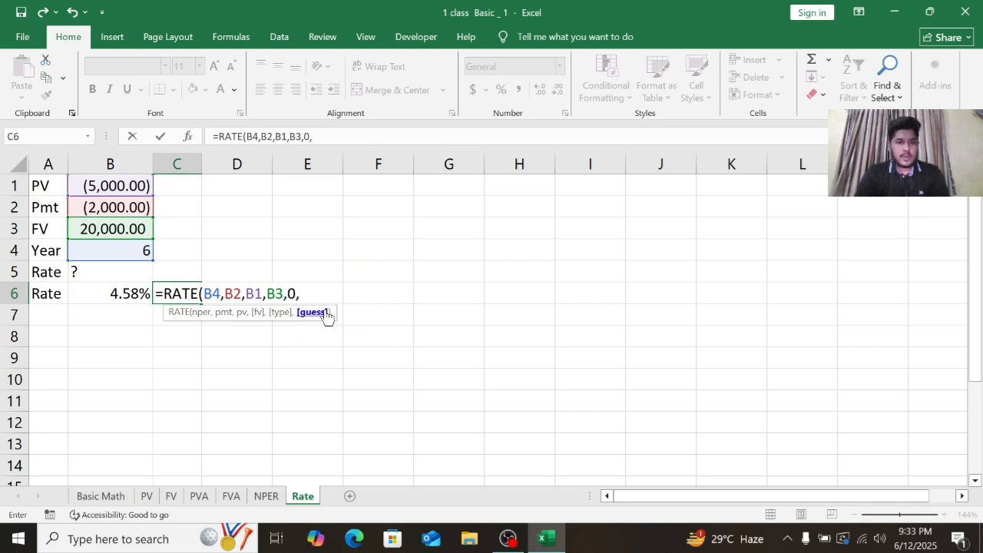
pyautogui.write('0')
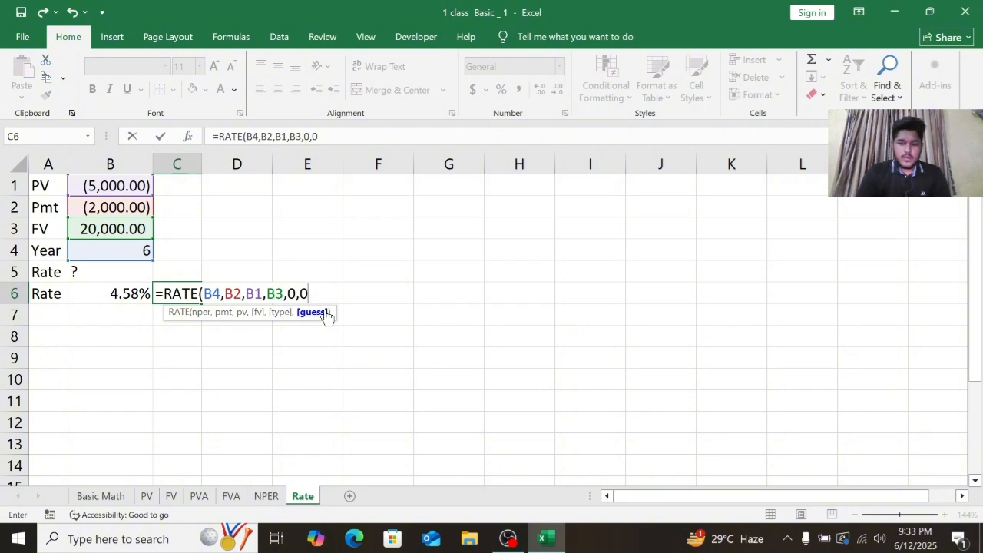
pyautogui.write(')')
pyautogui.press('Return')
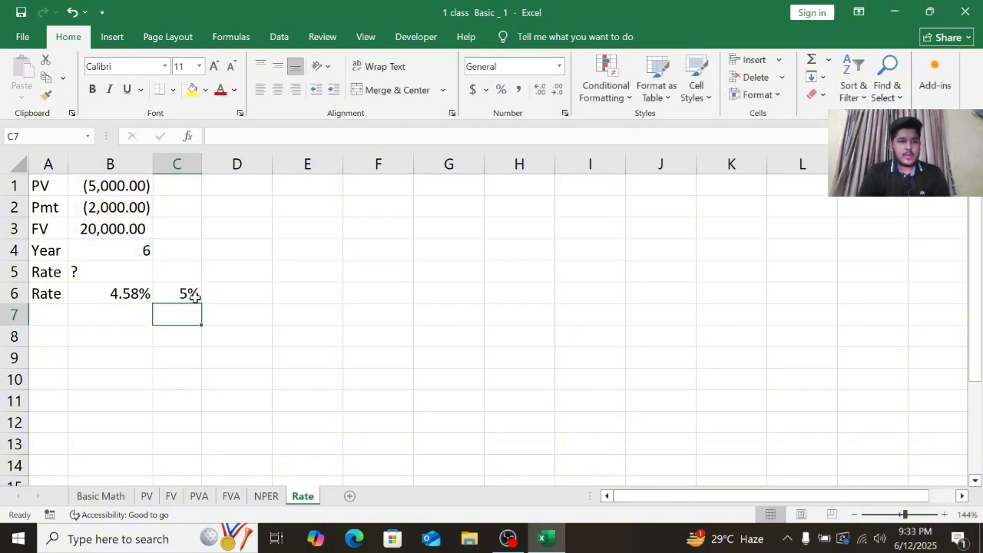
# Step: Review C6's RATE formula and increase its percentage display to two decimal places
pyautogui.click(194, 296)
pyautogui.doubleClick(193, 297)
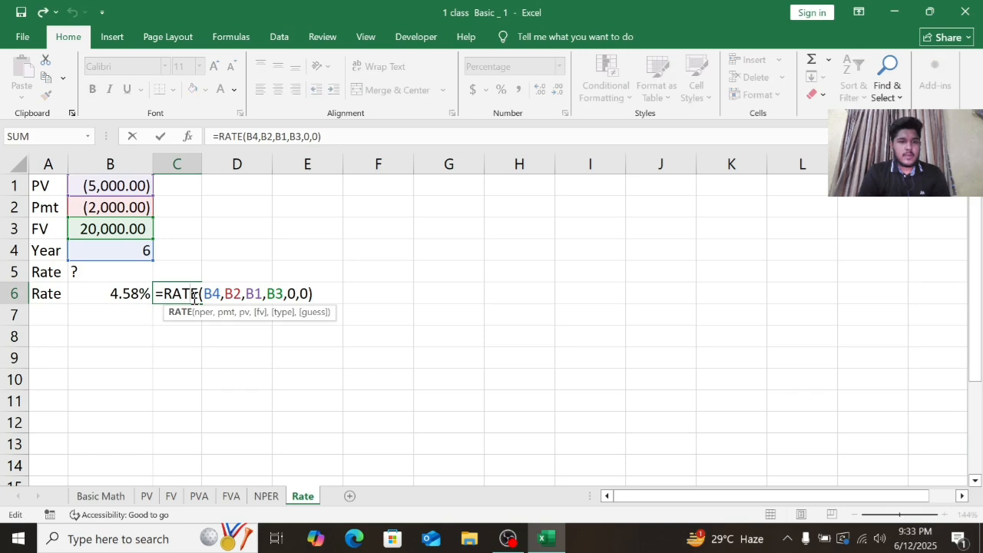
pyautogui.click(410, 295)
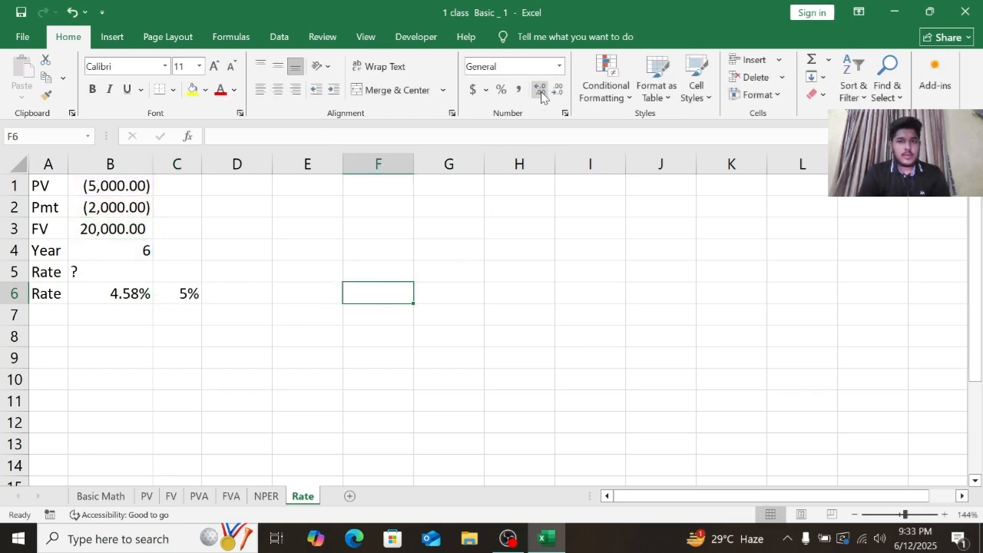
pyautogui.click(189, 297)
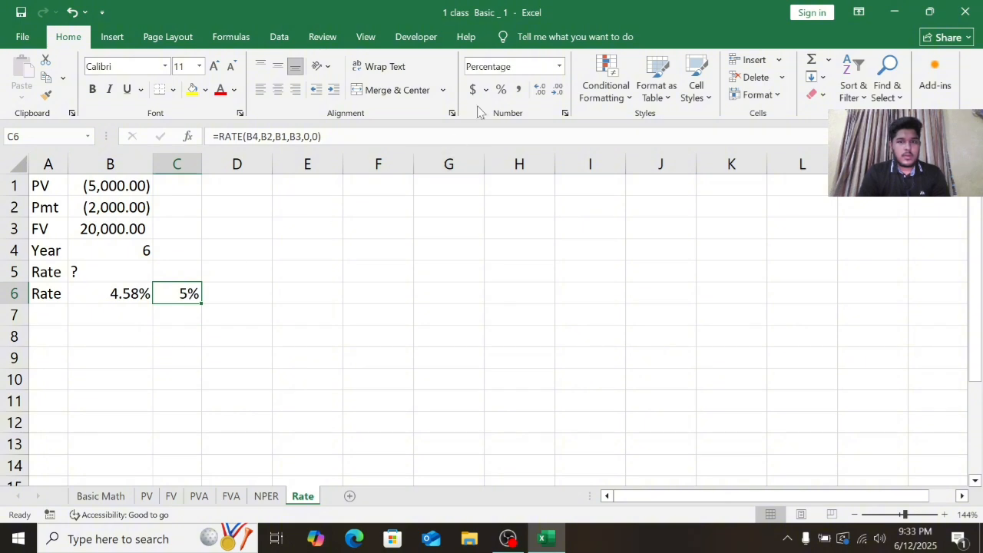
pyautogui.click(539, 89)
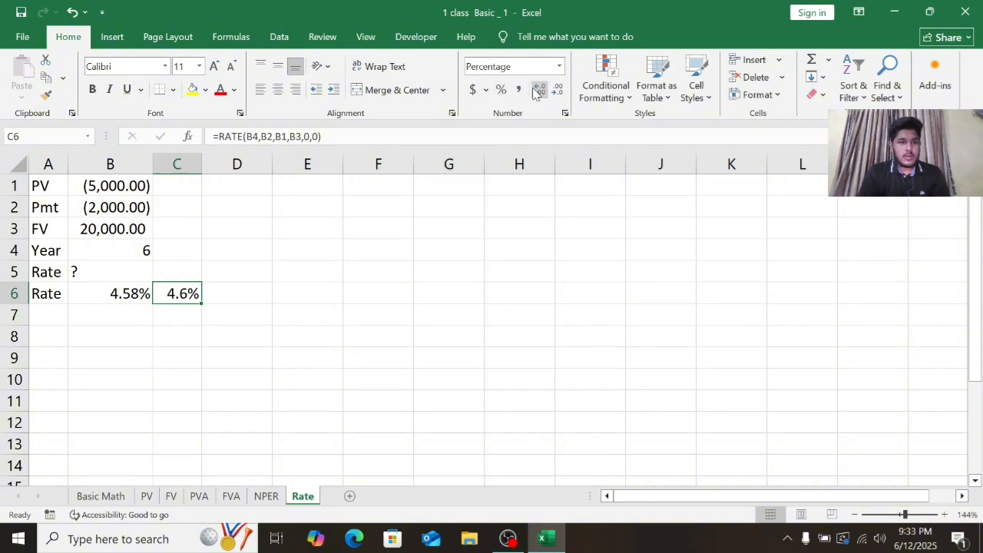
pyautogui.click(539, 92)
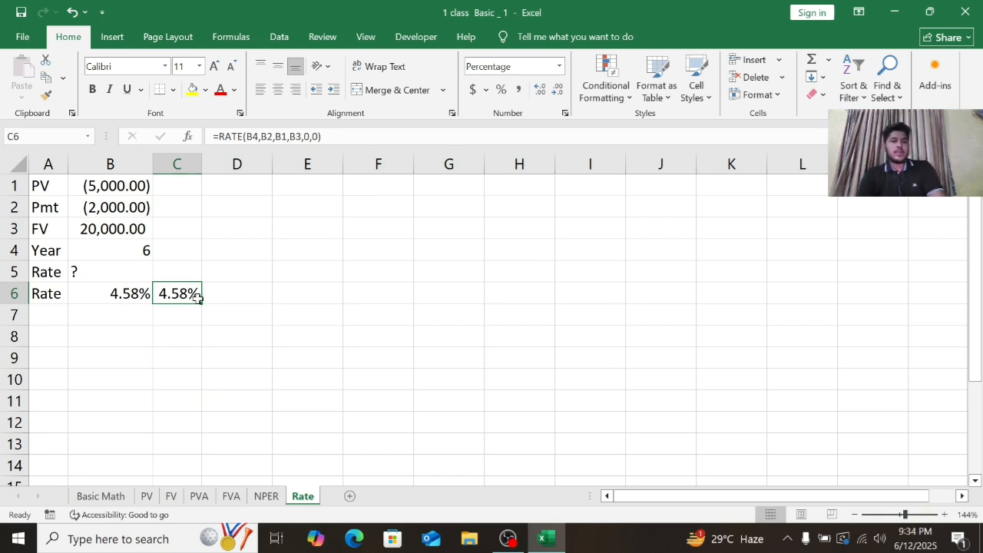
pyautogui.click(242, 392)
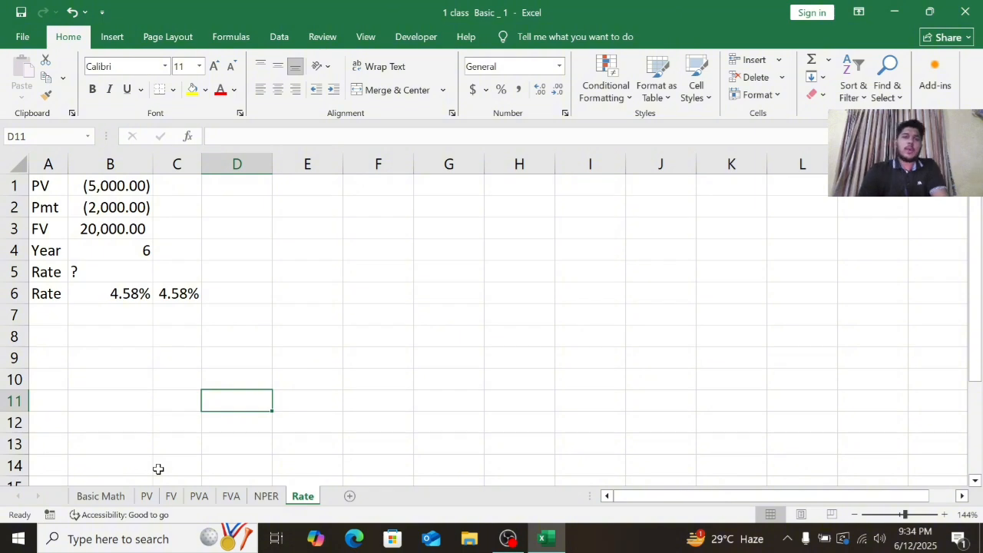